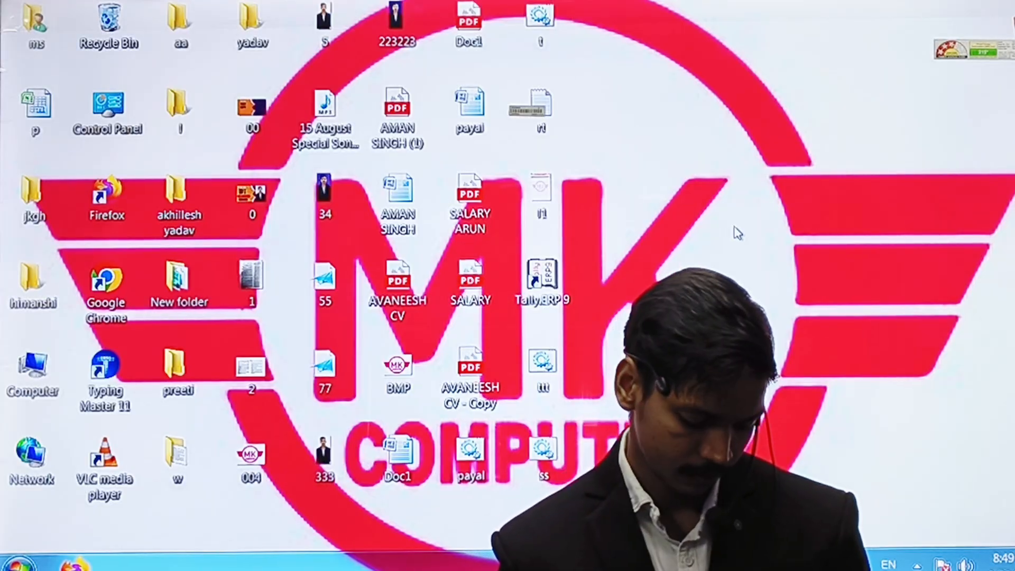
Launch Tally.ERP 9 from a Windows Start Menu search.
{"action": "key", "text": "super"}
{"action": "type", "text": "tally"}
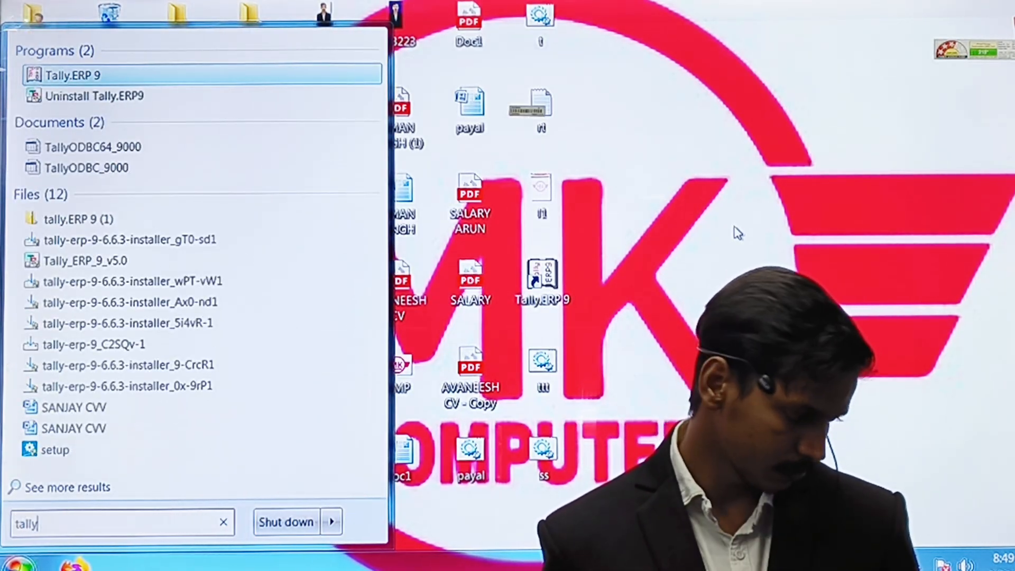
{"action": "key", "text": "Return"}
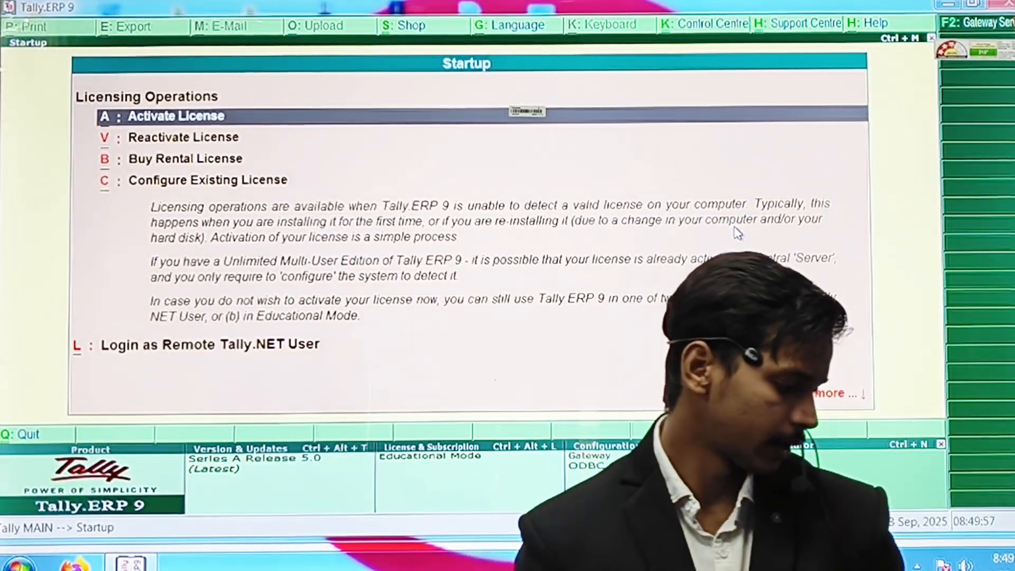
Dismiss the licensing startup screen and Company Login form to stay on the Gateway of Tally.
{"action": "key", "text": "t"}
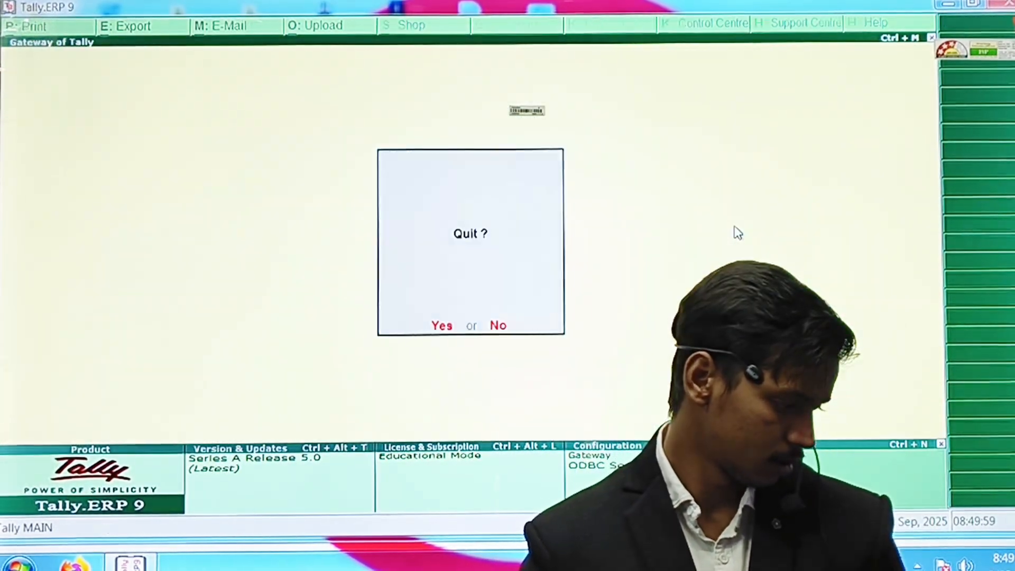
{"action": "key", "text": "Escape"}
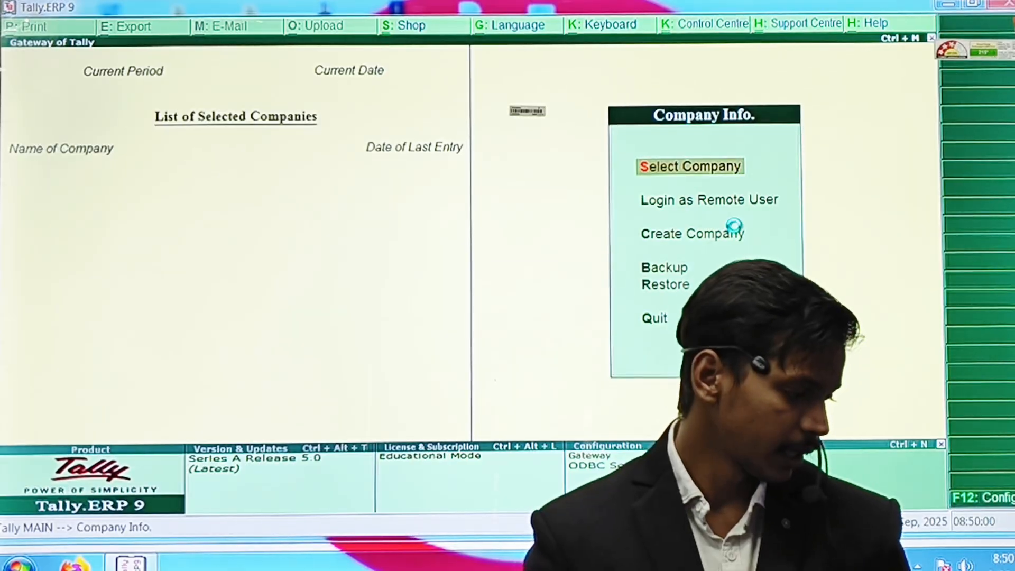
{"action": "key", "text": "Escape"}
{"action": "key", "text": "Escape"}
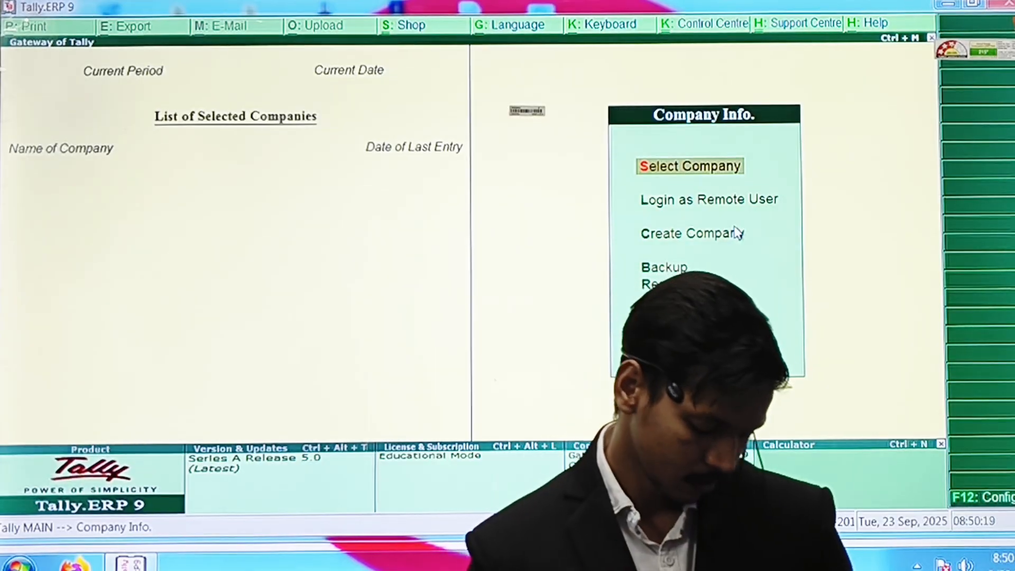
Load the Abhay company from the List of Companies.
{"action": "key", "text": "Return"}
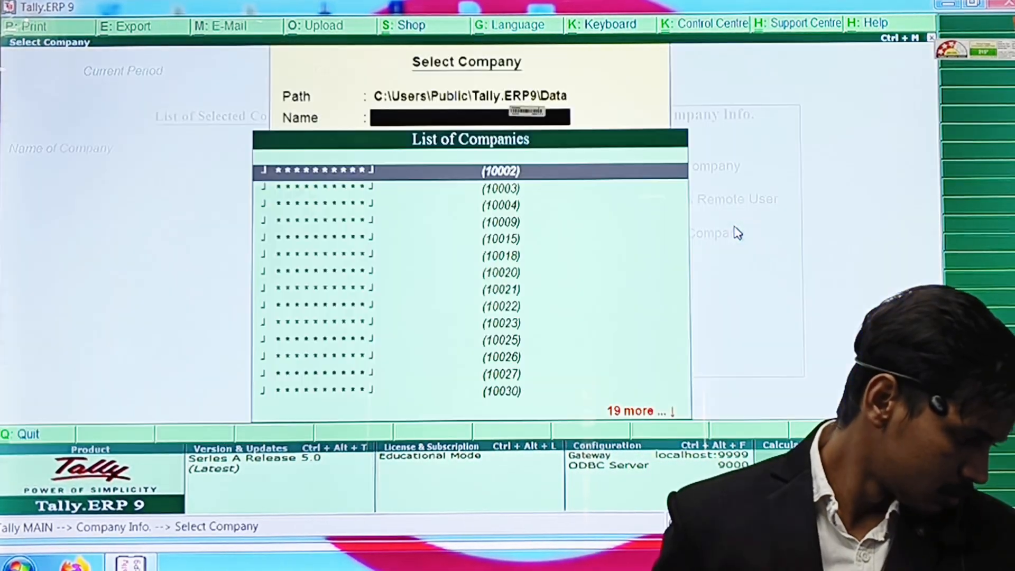
{"action": "key", "text": "Down"}
{"action": "key", "text": "Down"}
{"action": "key", "text": "Down"}
{"action": "key", "text": "Down"}
{"action": "key", "text": "Down"}
{"action": "key", "text": "Down"}
{"action": "key", "text": "Down"}
{"action": "key", "text": "Down"}
{"action": "key", "text": "Down"}
{"action": "key", "text": "Down"}
{"action": "key", "text": "Down"}
{"action": "key", "text": "Down"}
{"action": "key", "text": "Down"}
{"action": "key", "text": "Down"}
{"action": "key", "text": "Down"}
{"action": "key", "text": "Down"}
{"action": "key", "text": "Down"}
{"action": "key", "text": "Down"}
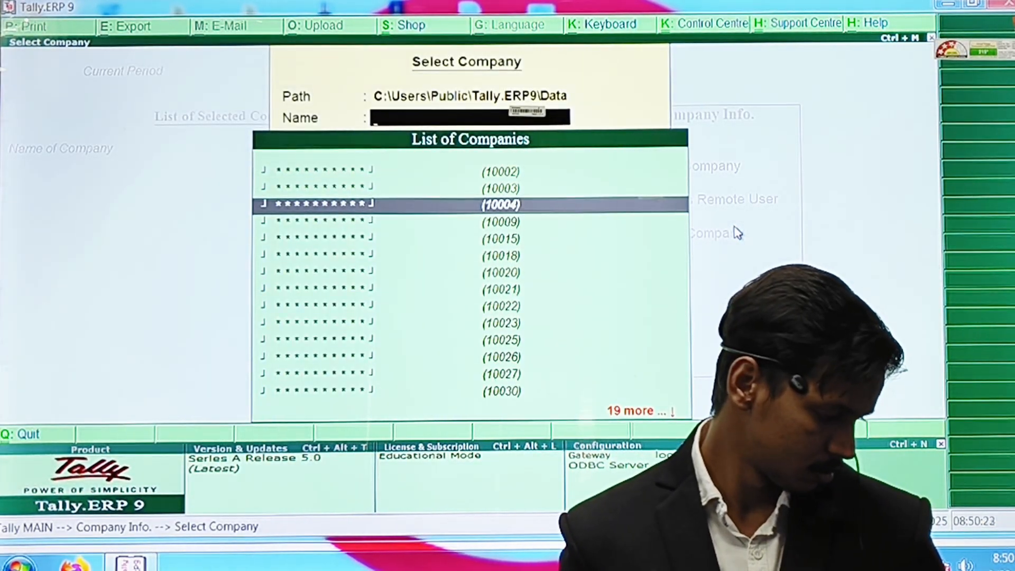
{"action": "key", "text": "Up"}
{"action": "key", "text": "Up"}
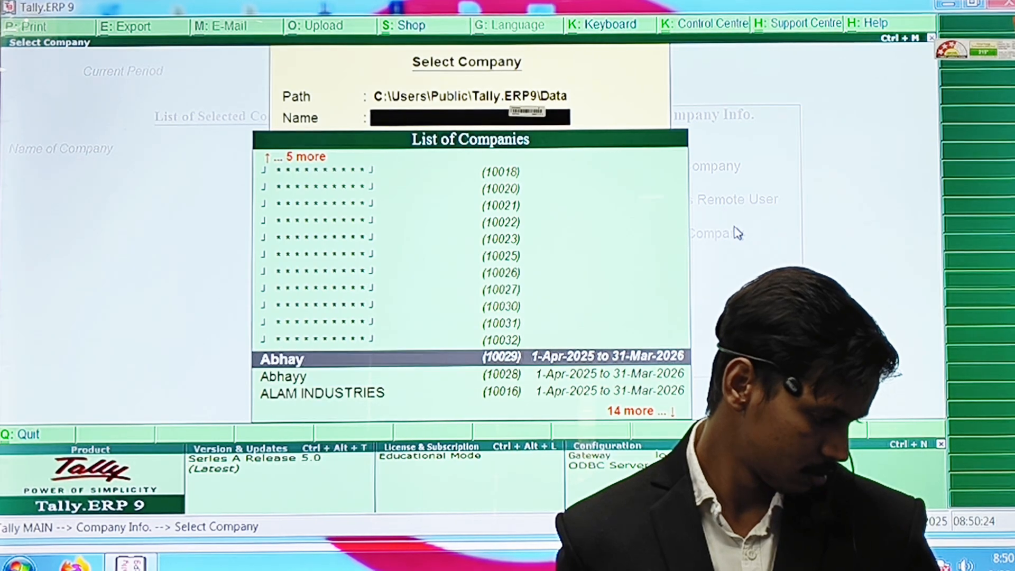
{"action": "key", "text": "Return"}
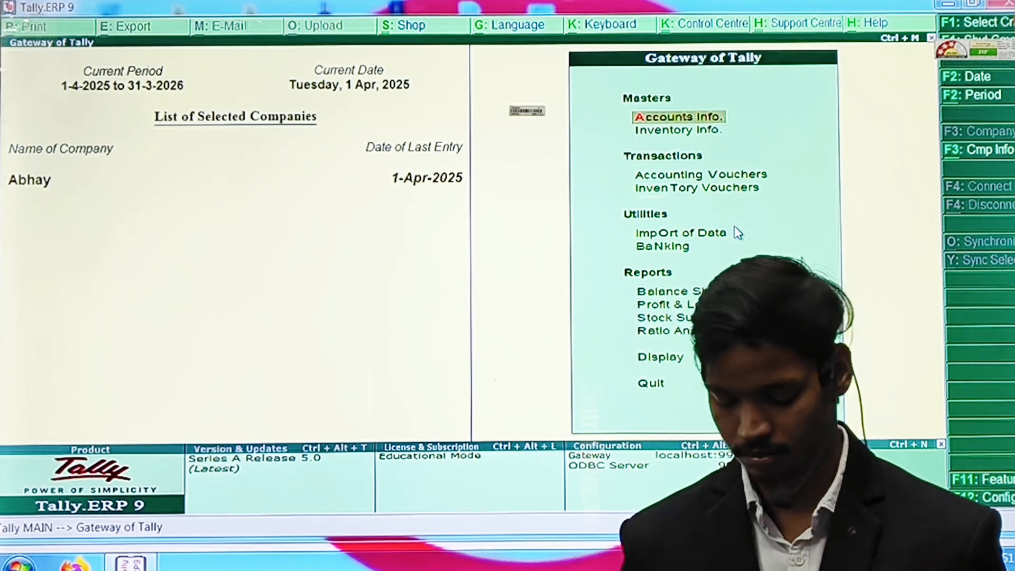
Review the Company Features screen, then bring up the Company Info options with Alt+F3.
{"action": "key", "text": "F11"}
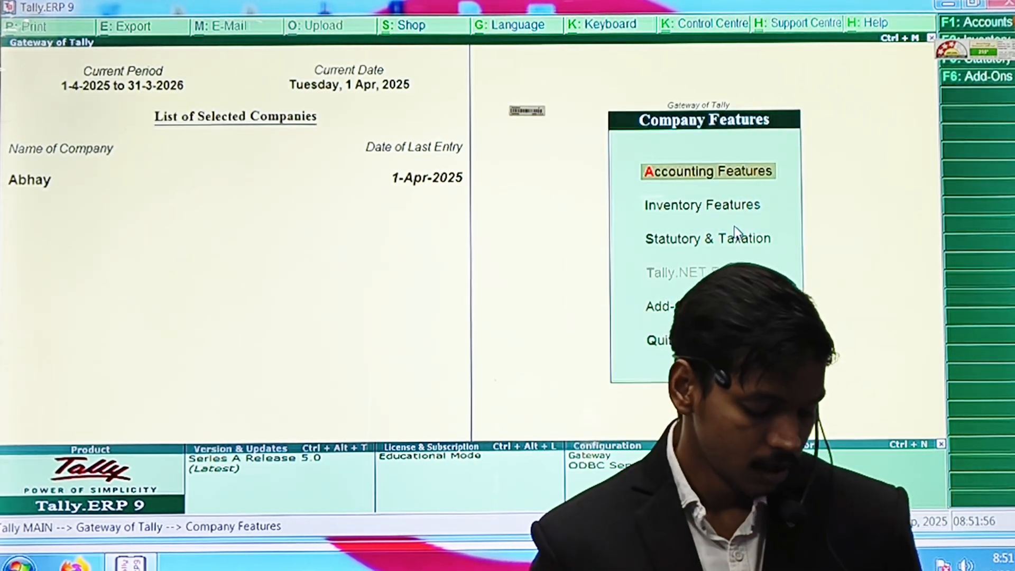
{"action": "key", "text": "Escape"}
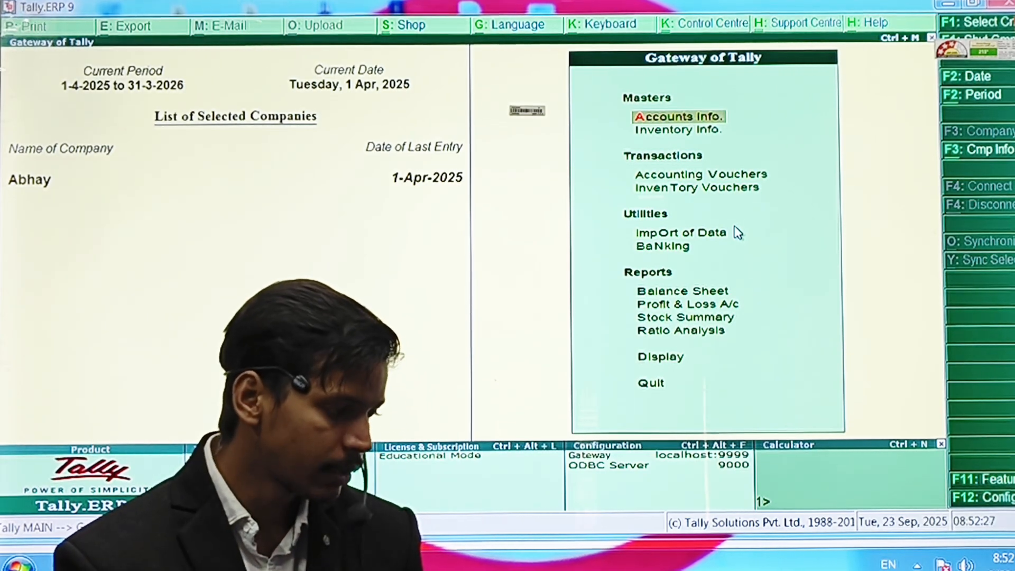
{"action": "key", "text": "alt+F3"}
Open Abhay's Company Alteration form and move through its address and contact fields.
{"action": "key", "text": "Return"}
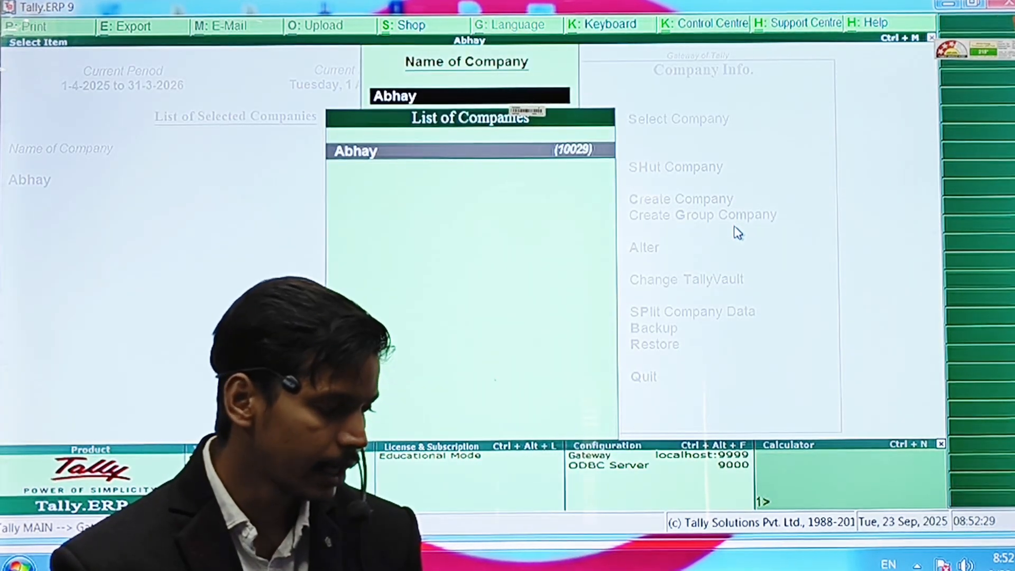
{"action": "key", "text": "Return"}
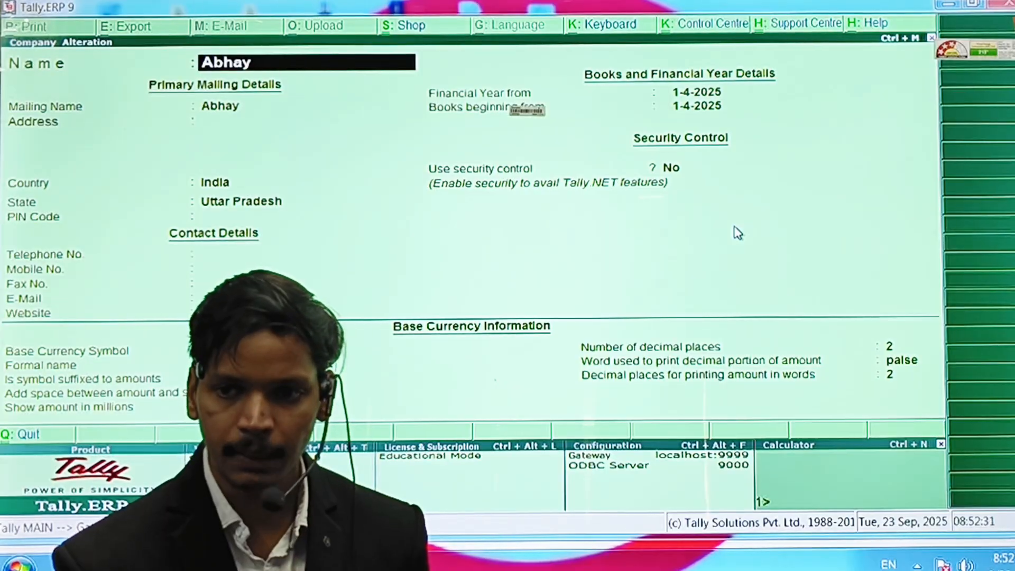
{"action": "key", "text": "Return"}
{"action": "key", "text": "Return"}
{"action": "key", "text": "Return"}
{"action": "key", "text": "Return"}
{"action": "key", "text": "Return"}
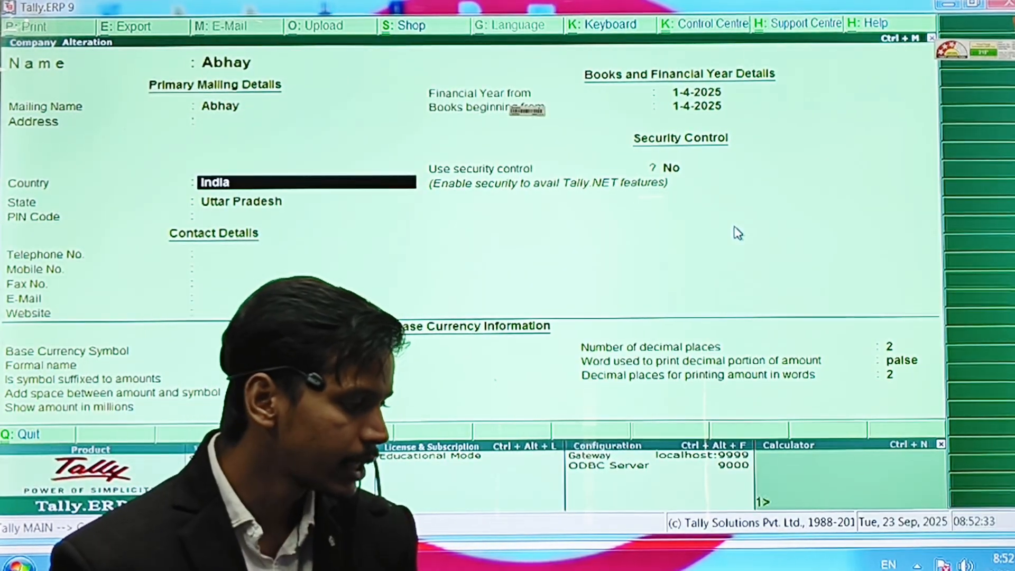
{"action": "key", "text": "Return"}
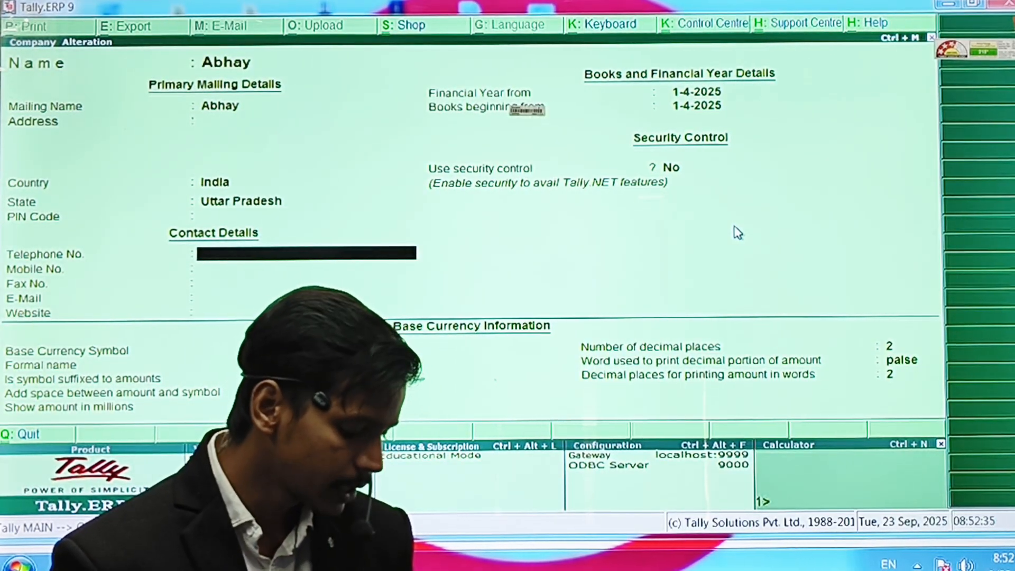
{"action": "key", "text": "Up"}
{"action": "key", "text": "Up"}
{"action": "key", "text": "Up"}
{"action": "key", "text": "Up"}
{"action": "key", "text": "Up"}
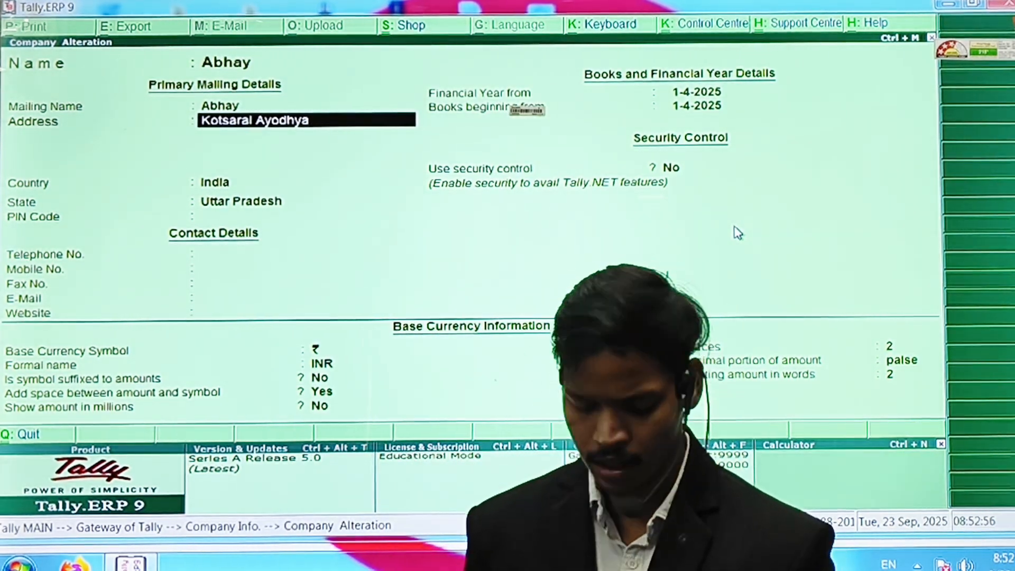
Keep India as the country and set the state to Uttar Pradesh.
{"action": "key", "text": "Return"}
{"action": "key", "text": "Return"}
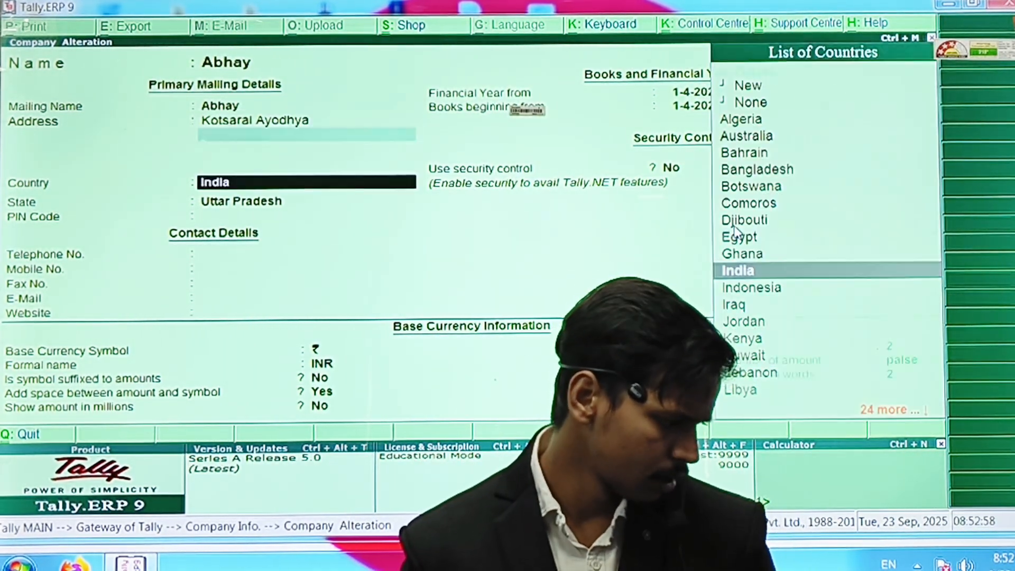
{"action": "key", "text": "Return"}
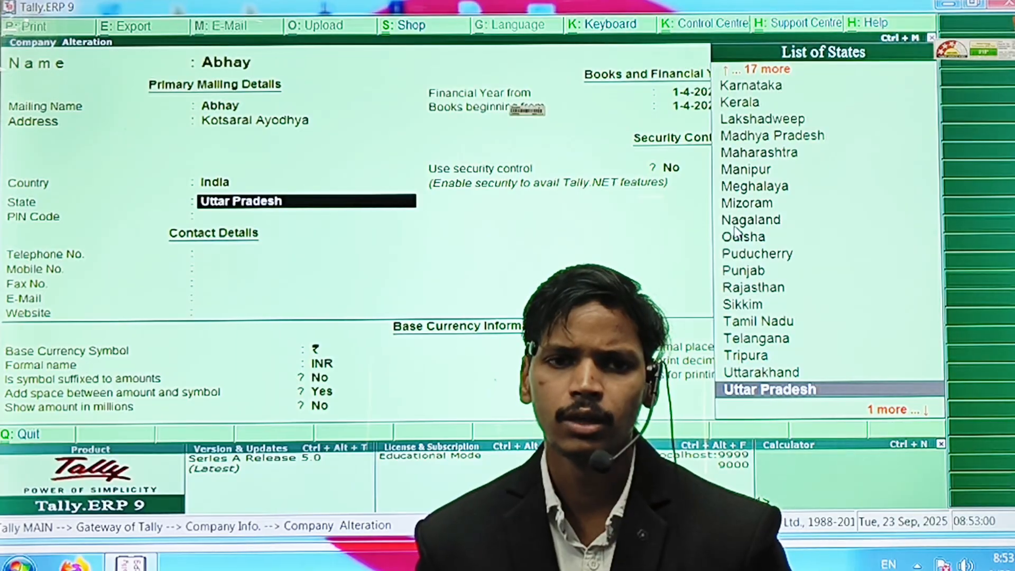
{"action": "type", "text": "U"}
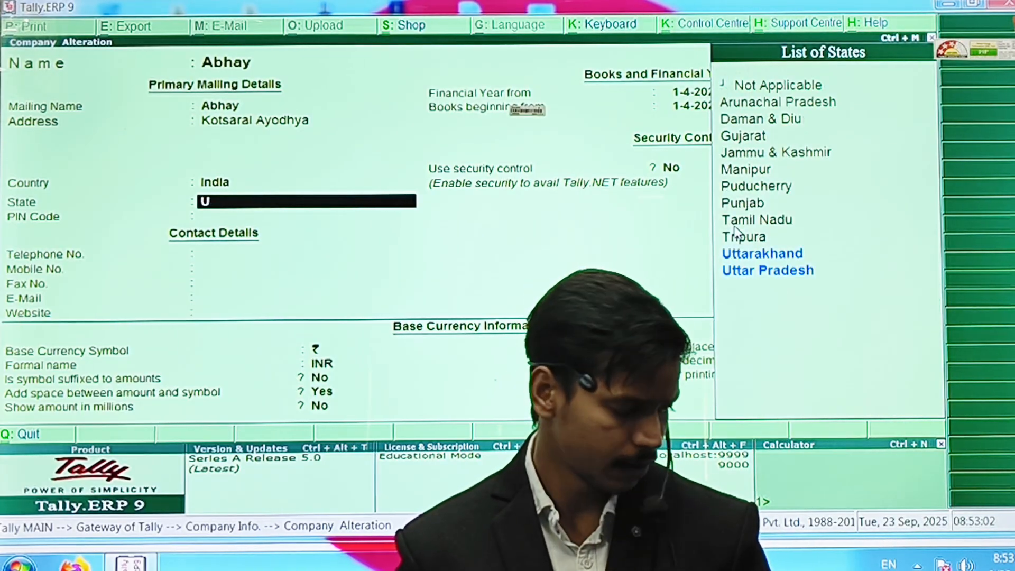
{"action": "type", "text": "p"}
{"action": "key", "text": "BackSpace"}
{"action": "type", "text": "U"}
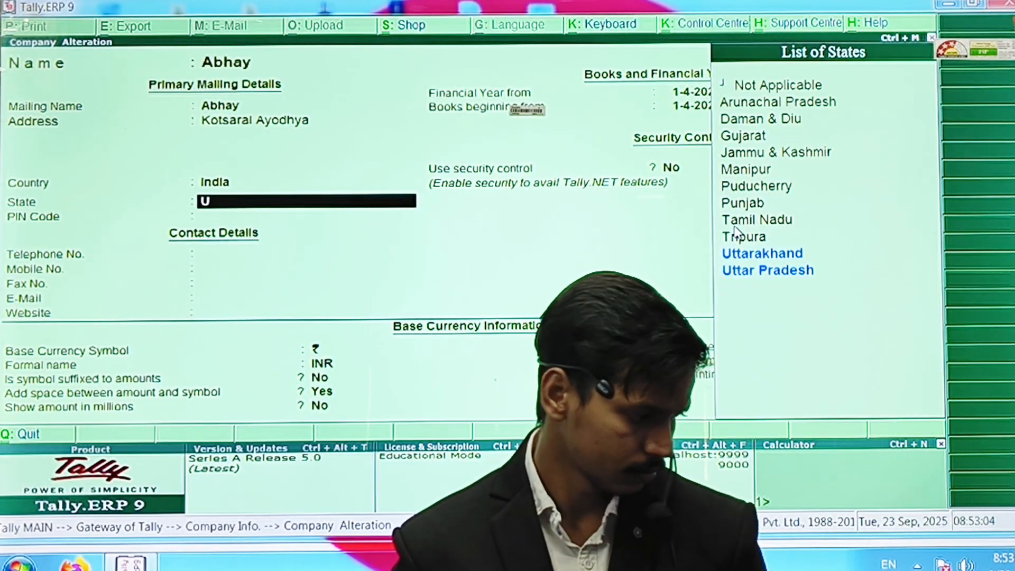
{"action": "type", "text": "tt"}
{"action": "key", "text": "Down"}
{"action": "key", "text": "Down"}
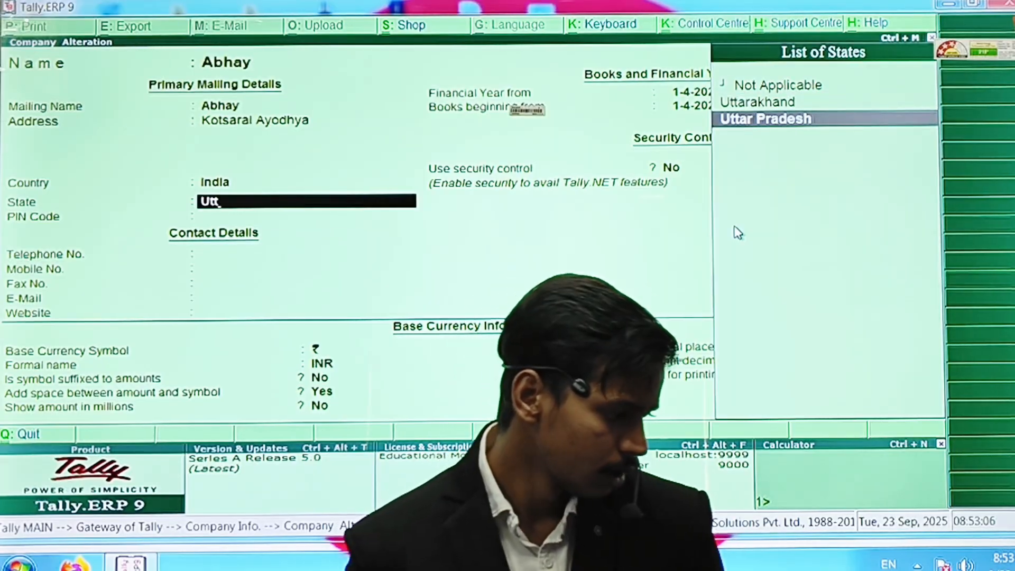
{"action": "key", "text": "Return"}
Enter PIN code 224001, skip the telephone, and complete the contact details.
{"action": "type", "text": "224001"}
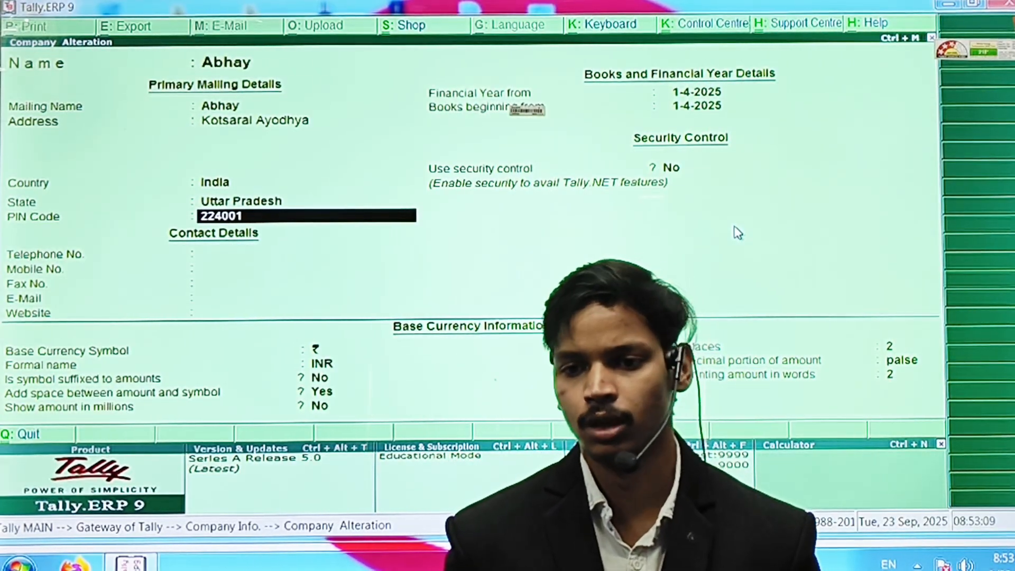
{"action": "key", "text": "Return"}
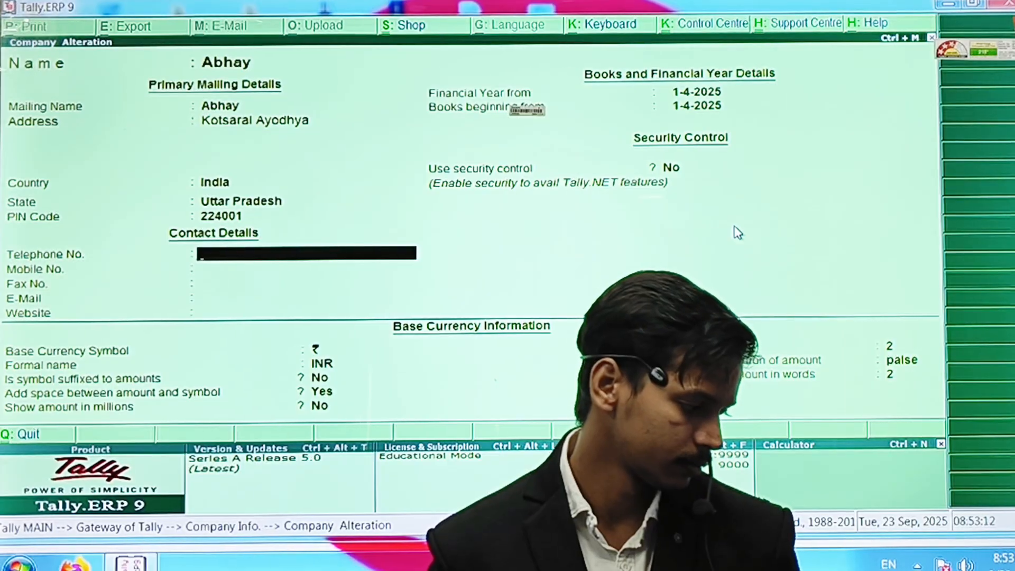
{"action": "key", "text": "Return"}
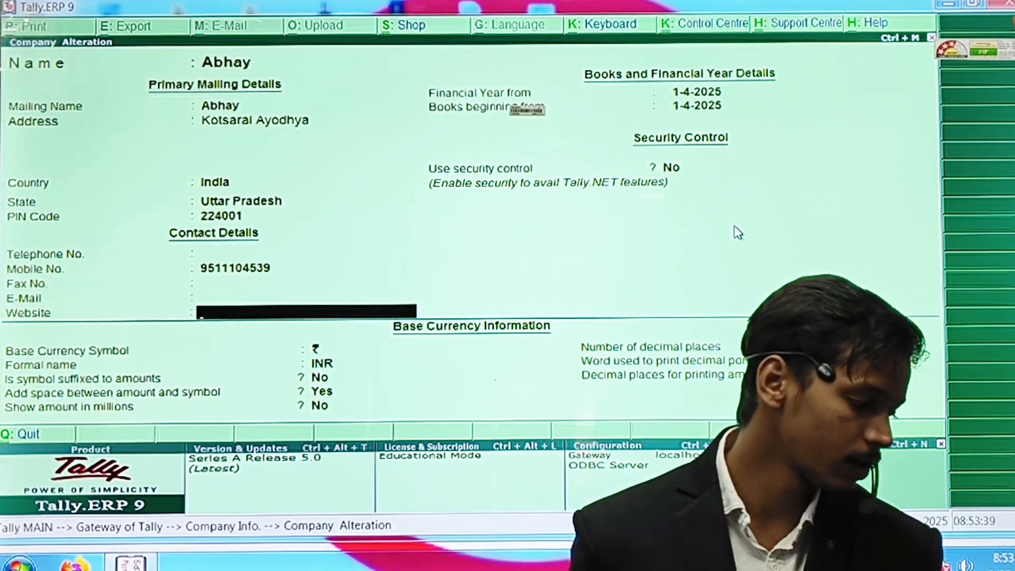
{"action": "key", "text": "Return"}
Enable security control with an administrator password, turn on Tally Audit Features, and accept the changes.
{"action": "key", "text": "Return"}
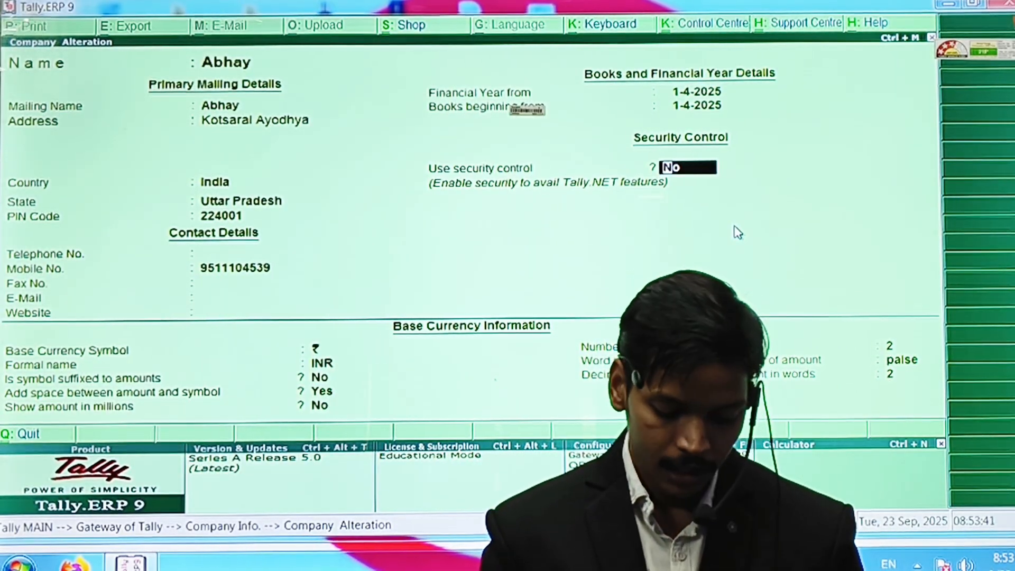
{"action": "type", "text": "y"}
{"action": "key", "text": "Return"}
{"action": "type", "text": "12"}
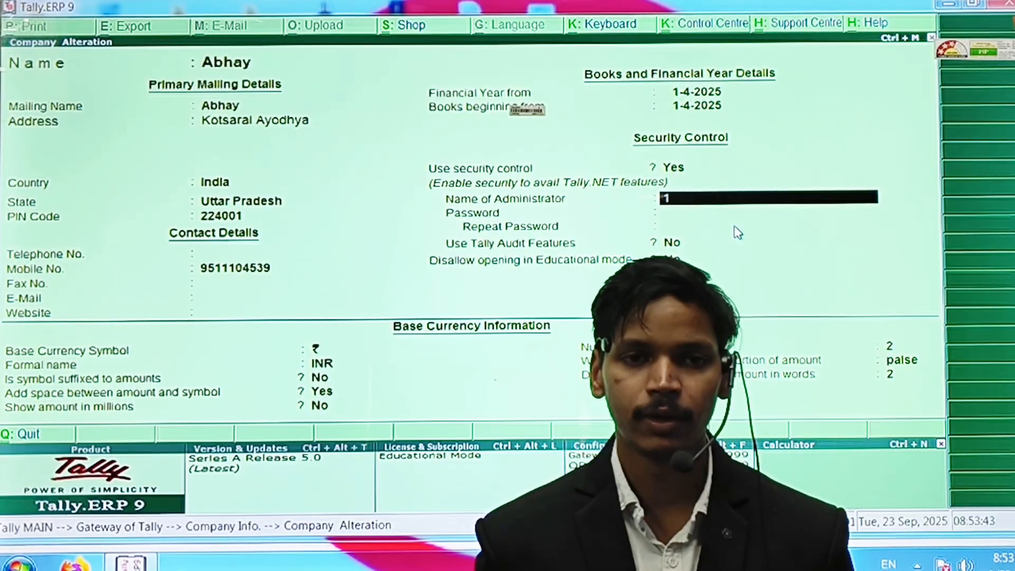
{"action": "type", "text": "34"}
{"action": "key", "text": "Return"}
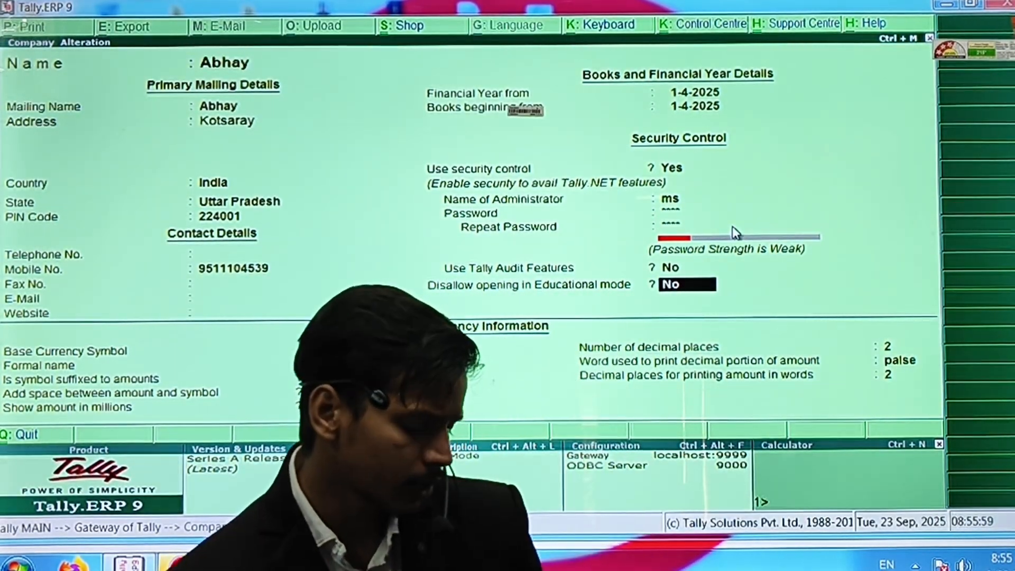
{"action": "key", "text": "y"}
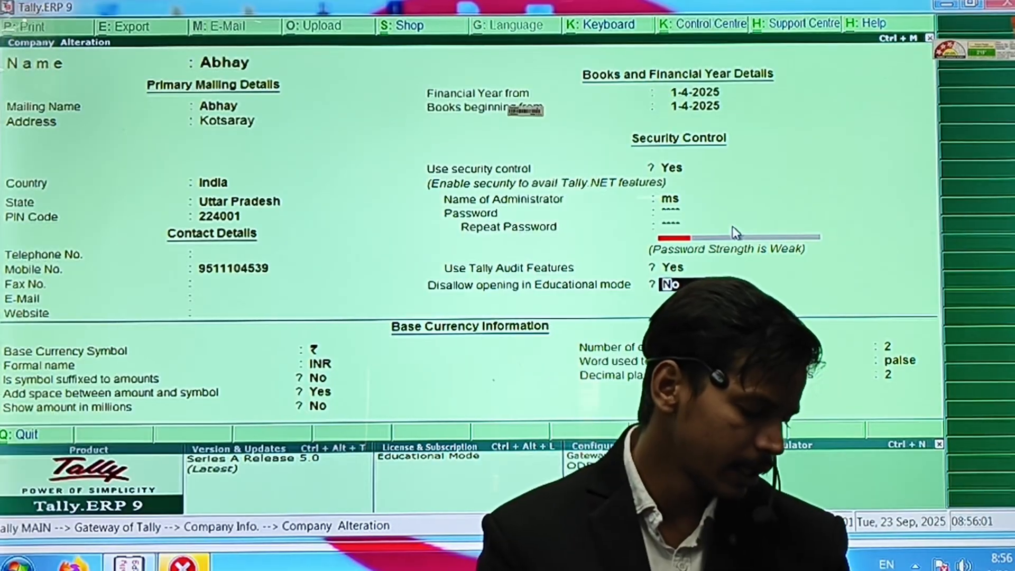
{"action": "key", "text": "Return"}
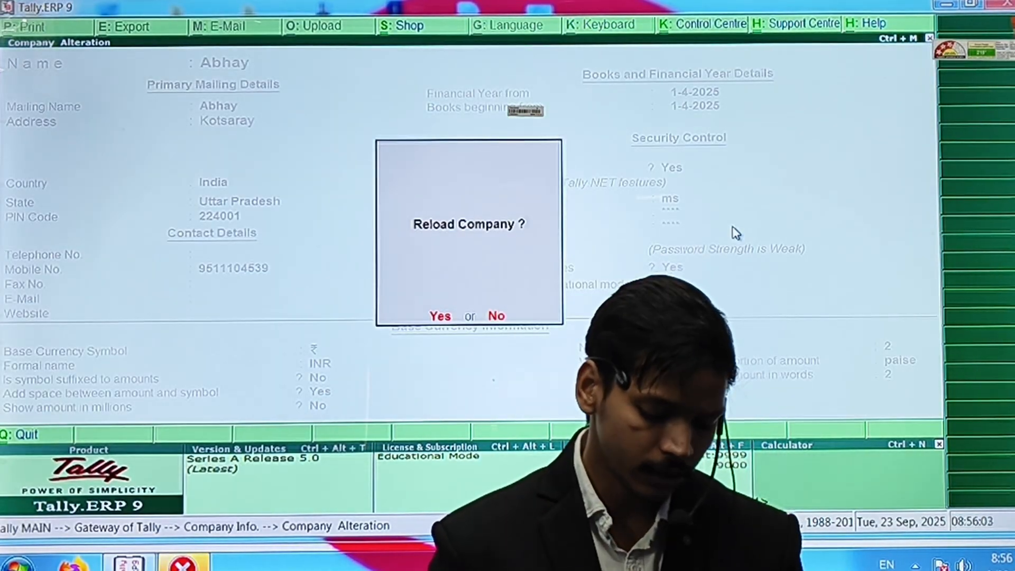
Reload Abhay, log in with the administrator's credentials, and return to the Gateway of Tally.
{"action": "key", "text": "y"}
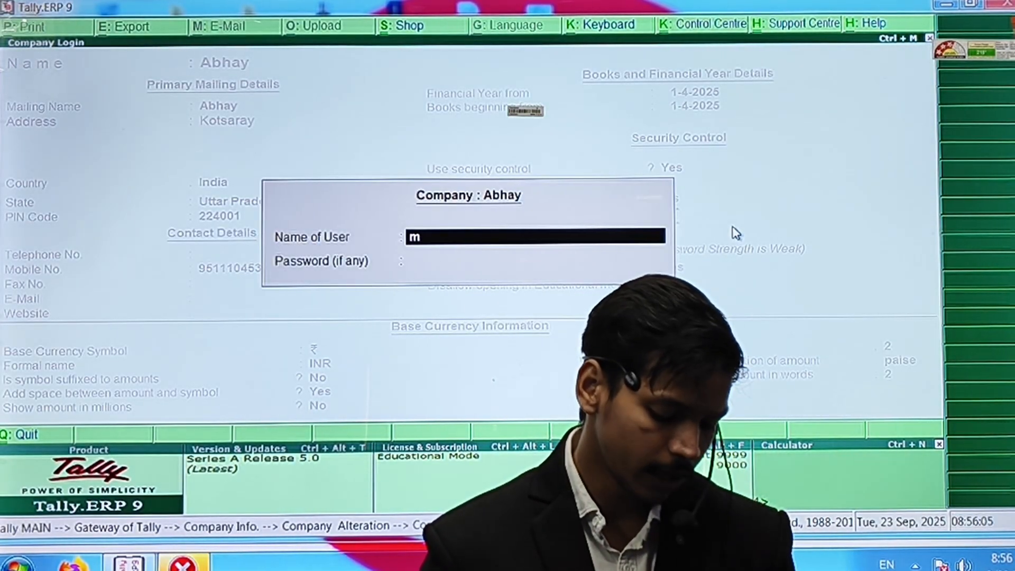
{"action": "key", "text": "Return"}
{"action": "type", "text": "**"}
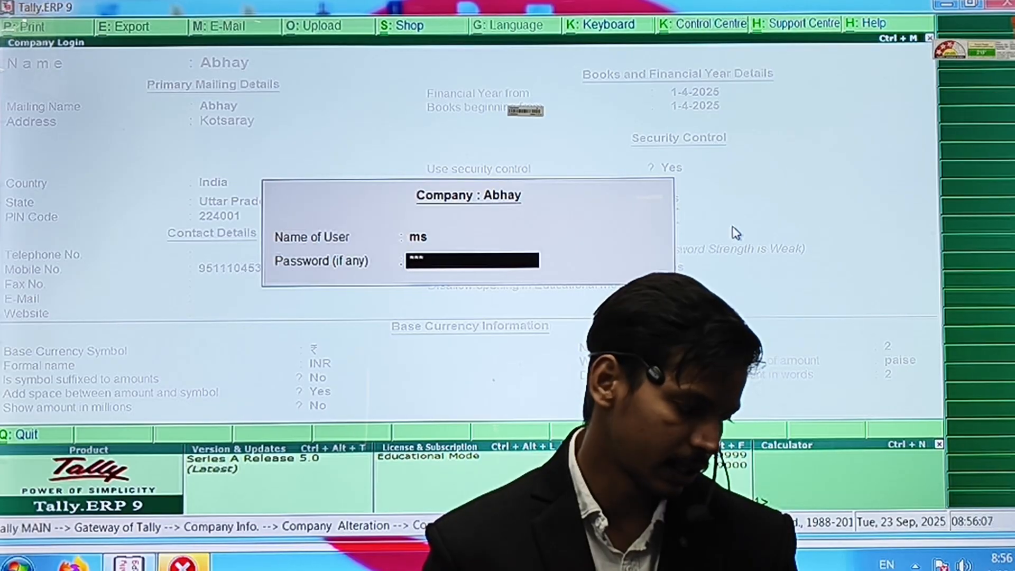
{"action": "key", "text": "Return"}
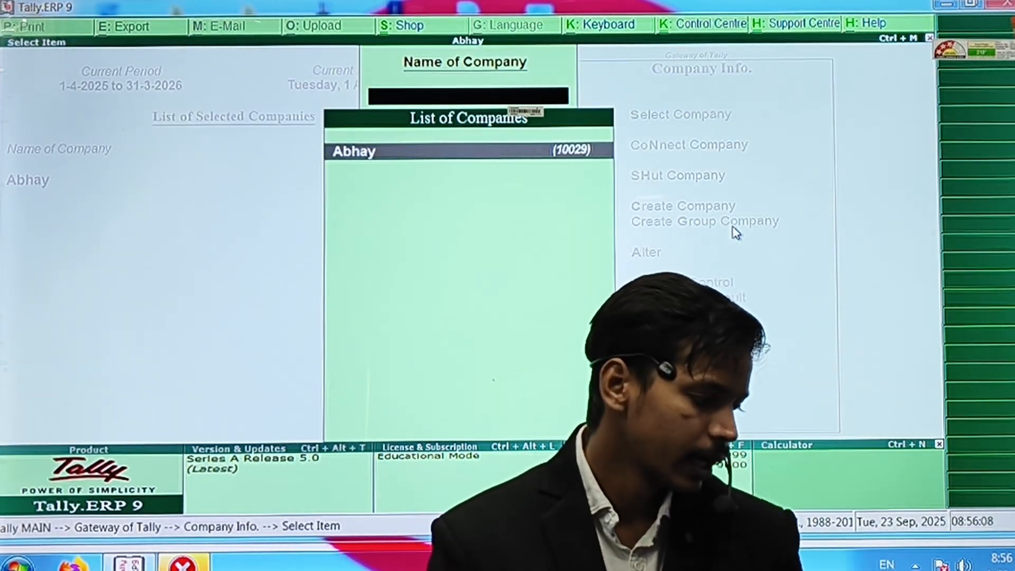
{"action": "key", "text": "Return"}
{"action": "key", "text": "Escape"}
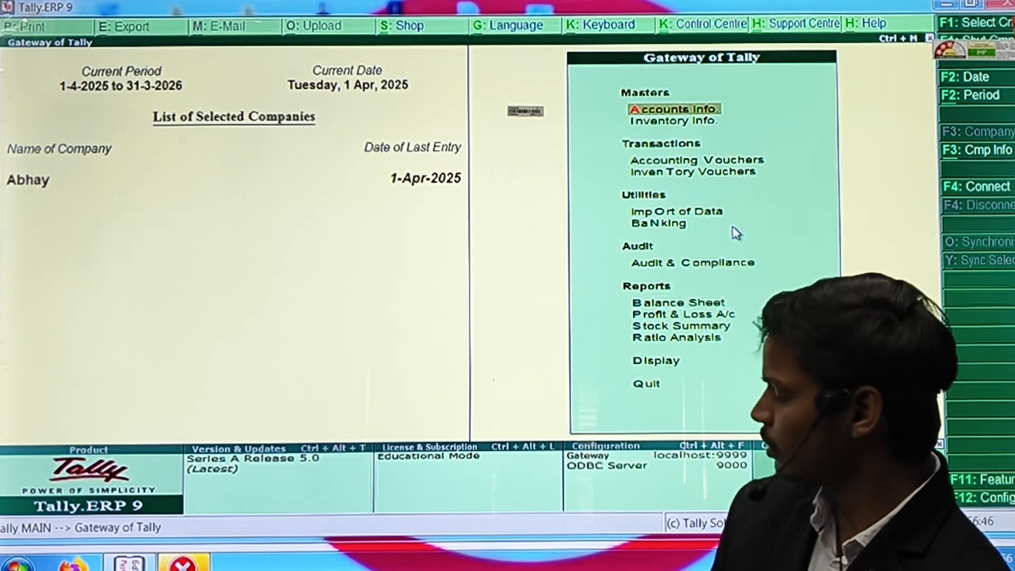
Open Abhay's Audit & Analysis report for 1-Apr-2025 to 31-Mar-2026.
{"action": "key", "text": "c"}
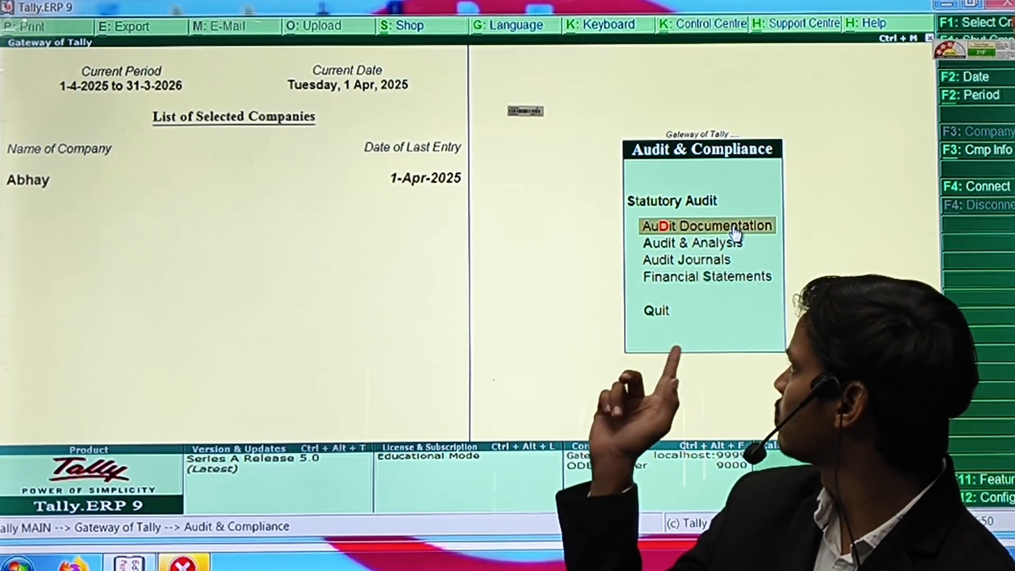
{"action": "key", "text": "Down"}
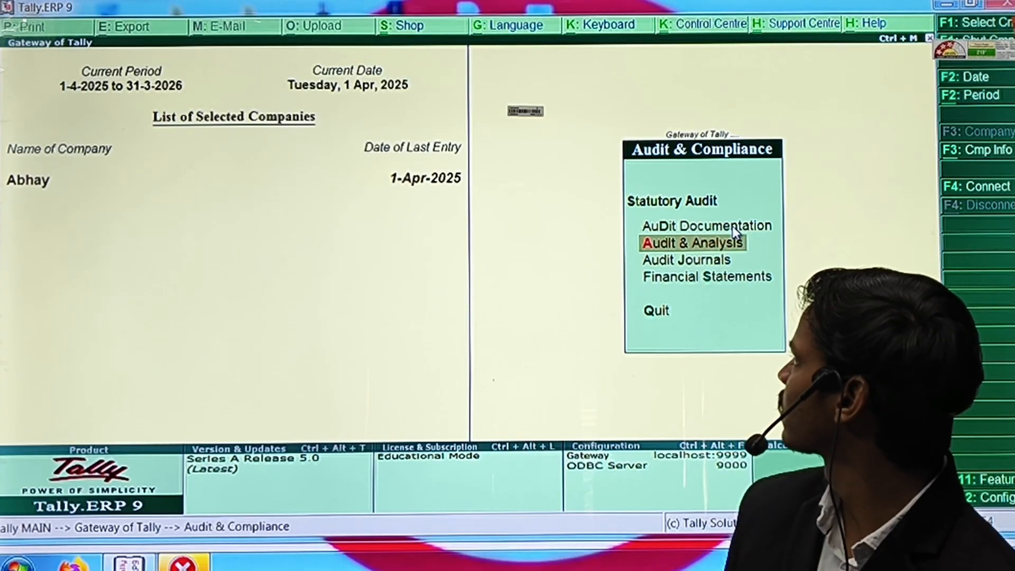
{"action": "key", "text": "Return"}
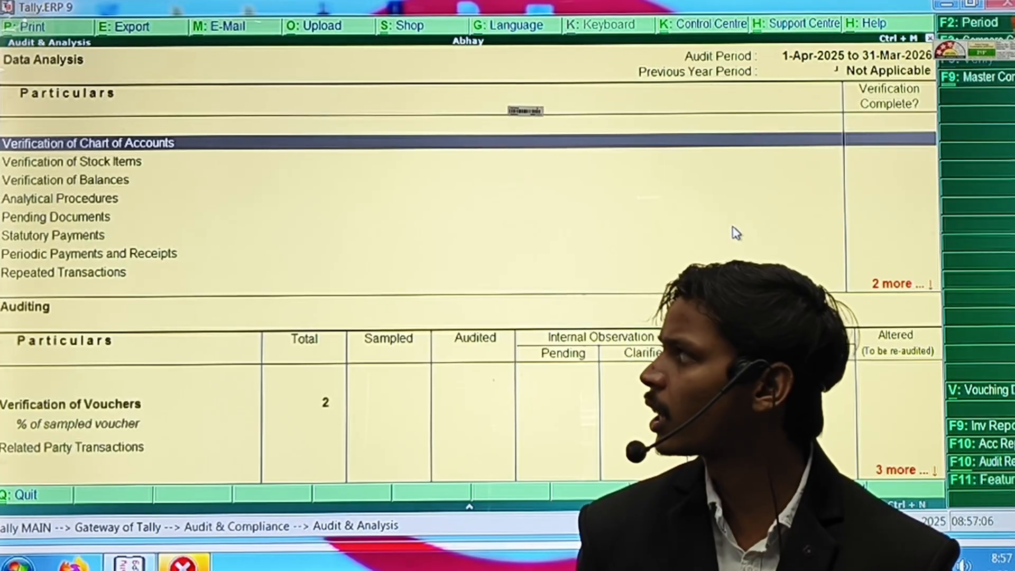
Open Verification of Chart of Accounts to view 13 unused and 4 current-year-only ledgers.
{"action": "key", "text": "Return"}
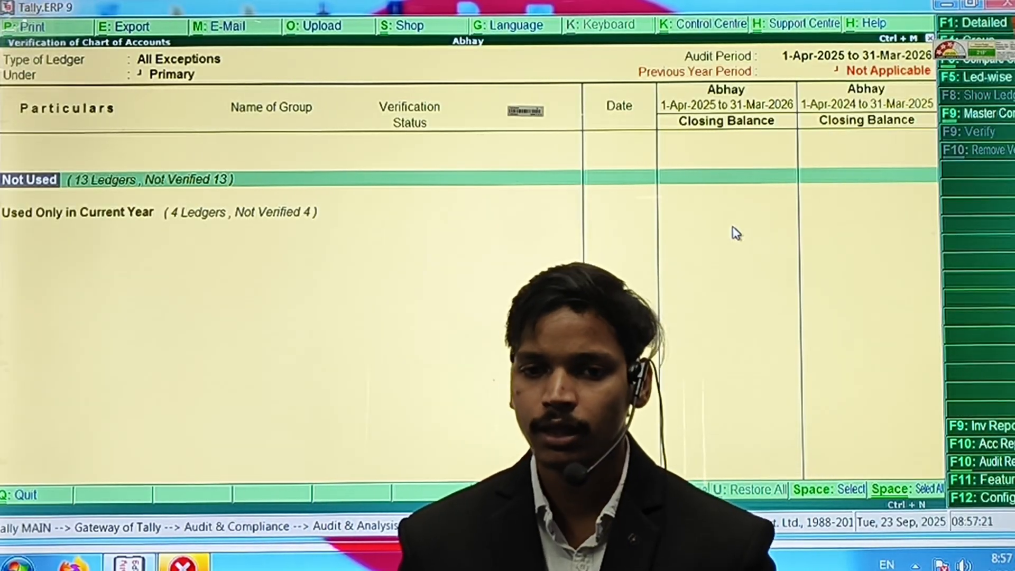
Drill into the Not Used ledgers and move down the list to Ayushh.
{"action": "key", "text": "Return"}
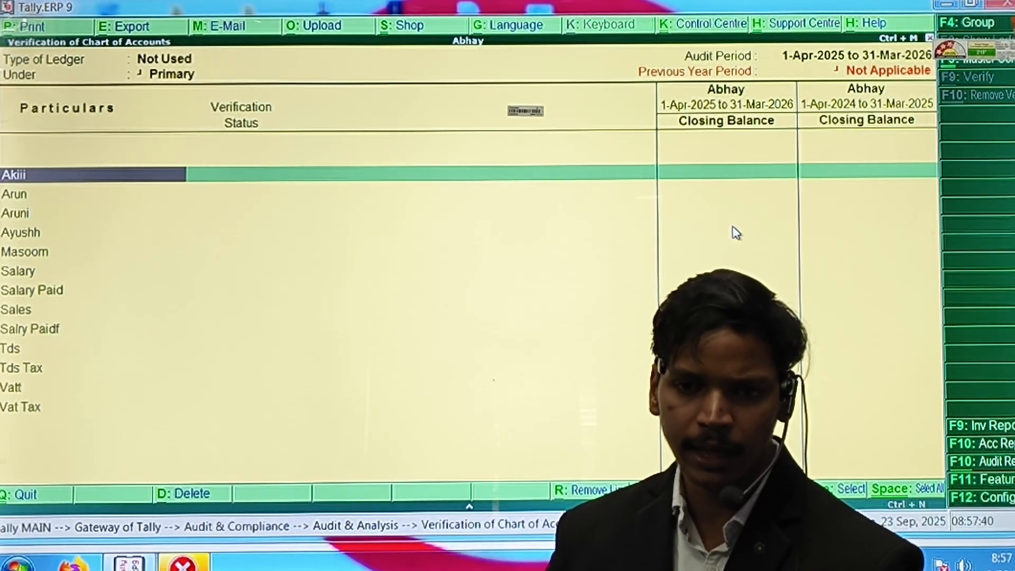
{"action": "key", "text": "Down"}
{"action": "key", "text": "Down"}
{"action": "key", "text": "Down"}
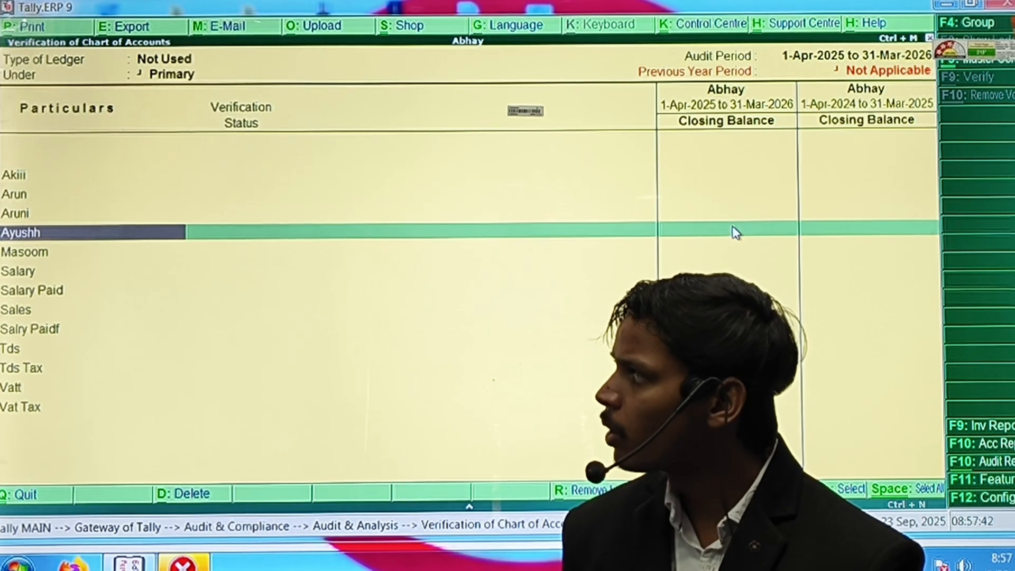
Mark the unused ledger Ayushh as Verified and save its verification details.
{"action": "key", "text": "Return"}
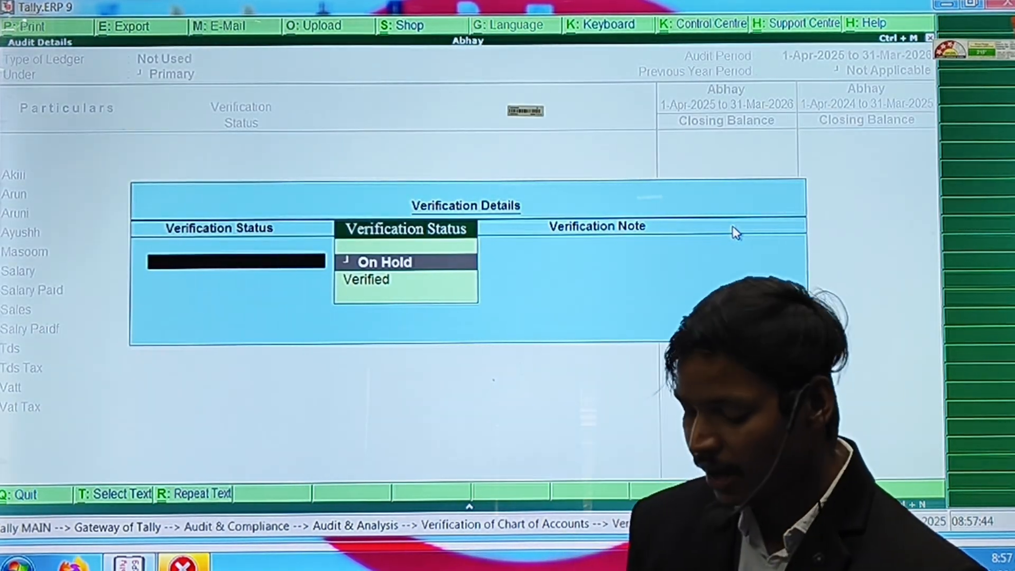
{"action": "key", "text": "Down"}
{"action": "key", "text": "Return"}
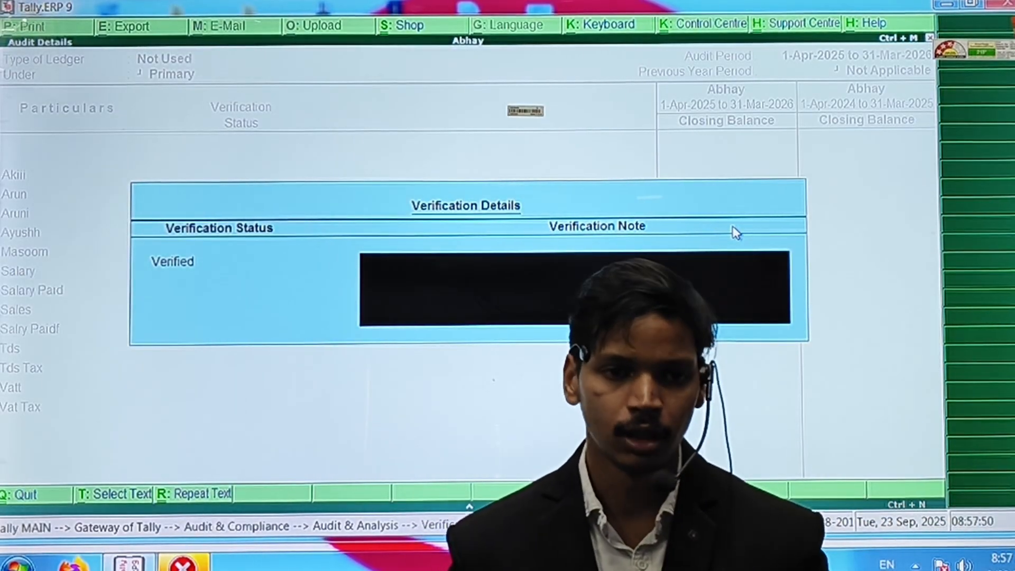
{"action": "key", "text": "Return"}
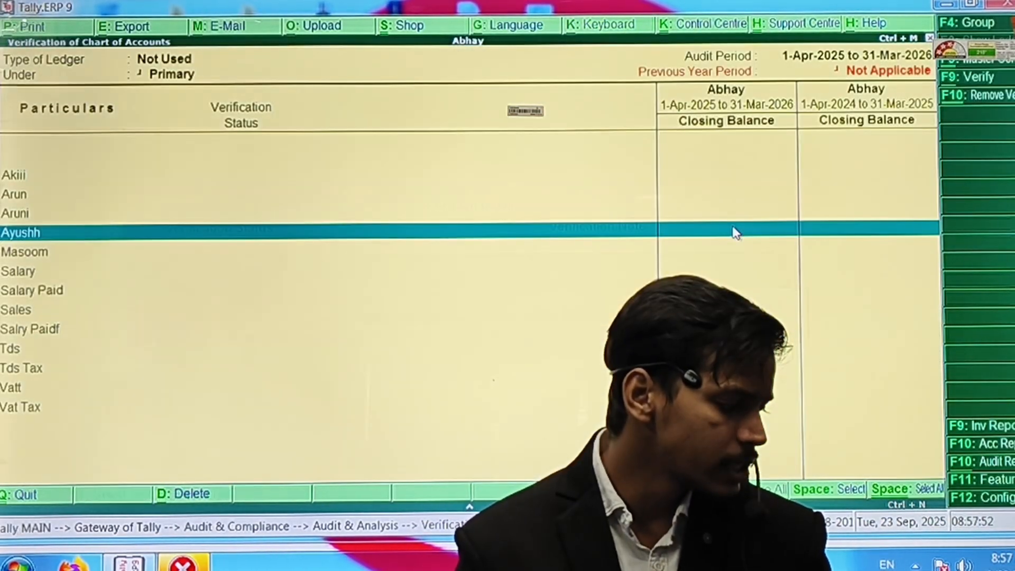
Review the four current-year-only ledgers, then back out to Audit & Analysis.
{"action": "key", "text": "Escape"}
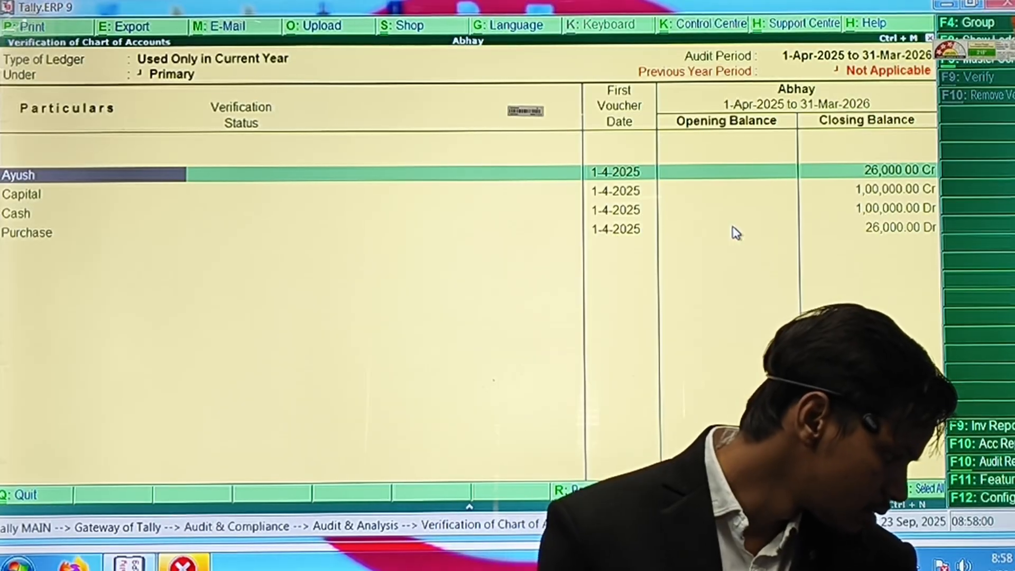
{"action": "key", "text": "Escape"}
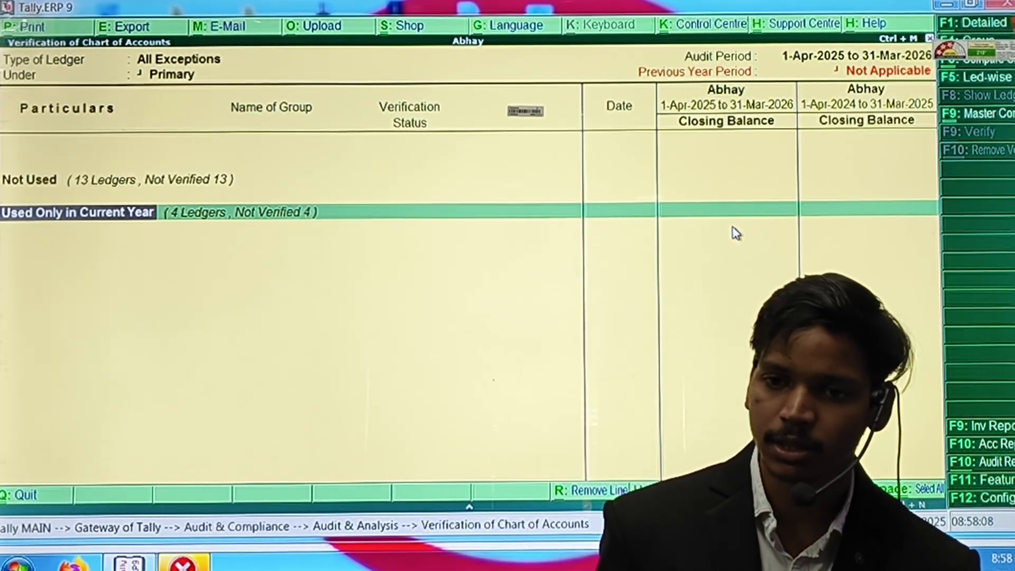
{"action": "key", "text": "Escape"}
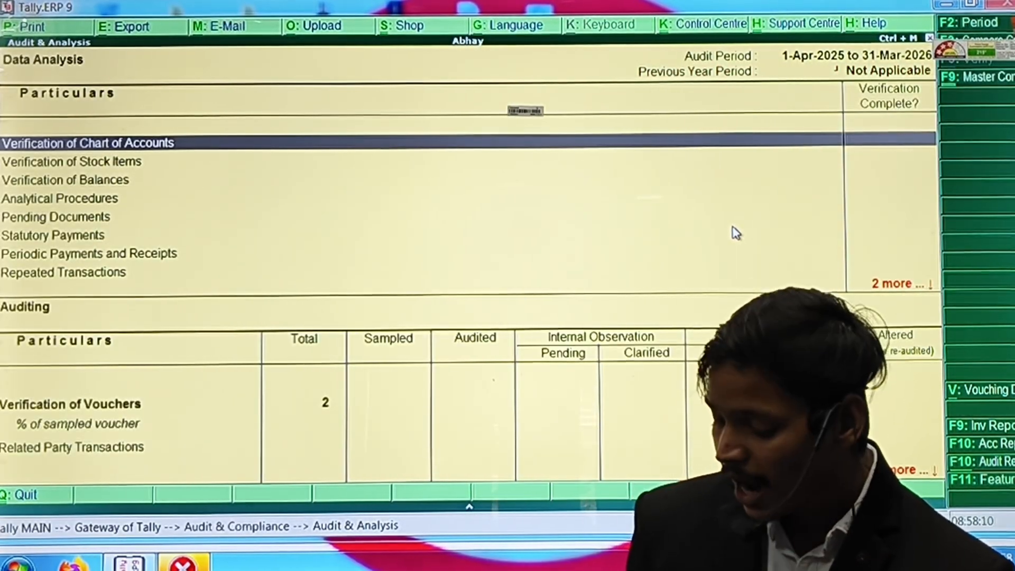
Open Verification of Stock Items and view Vat Tax under Not Used.
{"action": "key", "text": "Down"}
{"action": "key", "text": "Return"}
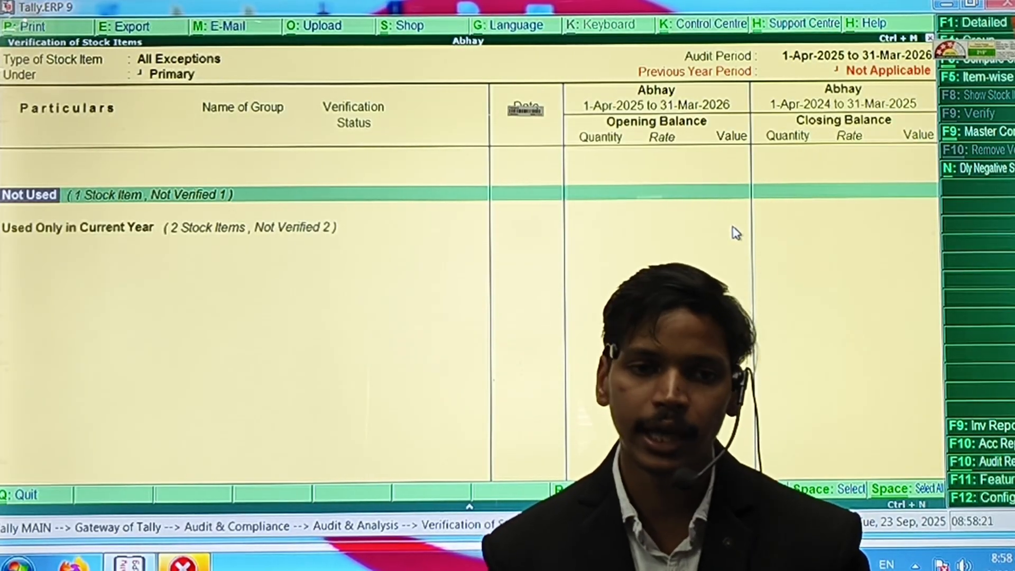
{"action": "key", "text": "Return"}
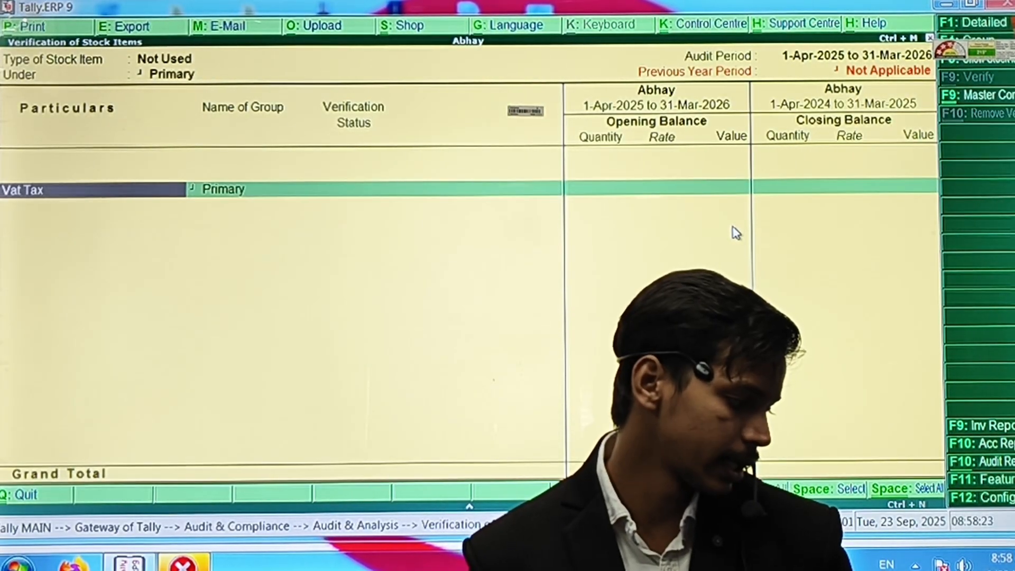
{"action": "key", "text": "Escape"}
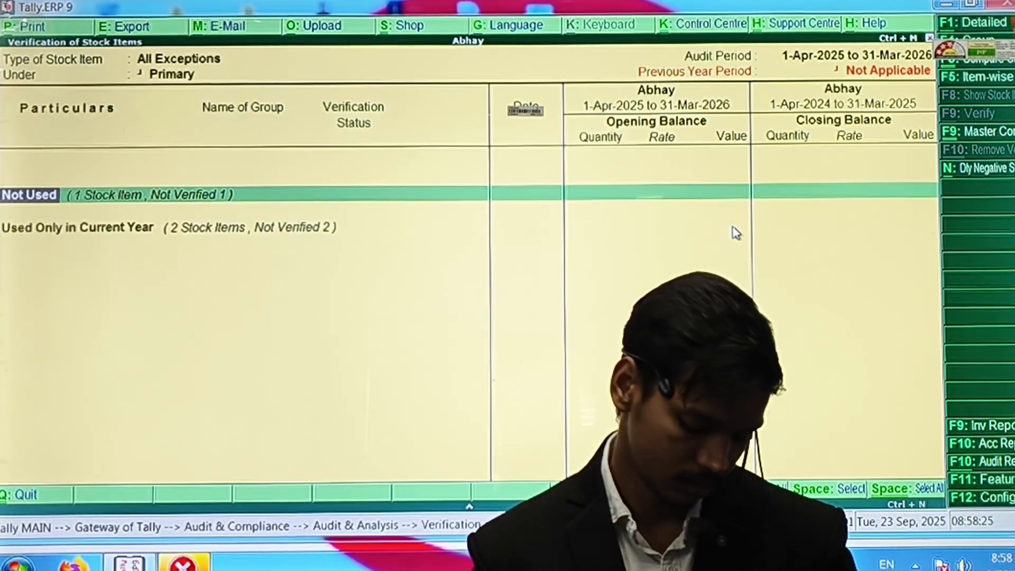
List Mouse and Mouuse as used only this year, then back out to the Quit prompt.
{"action": "key", "text": "Down"}
{"action": "key", "text": "Return"}
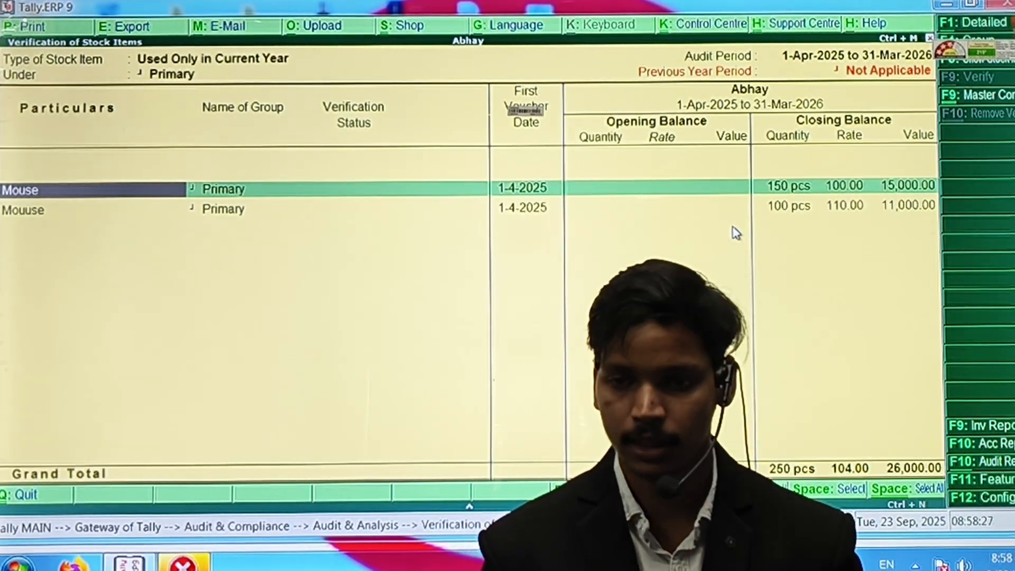
{"action": "key", "text": "Escape"}
{"action": "key", "text": "Escape"}
{"action": "key", "text": "Escape"}
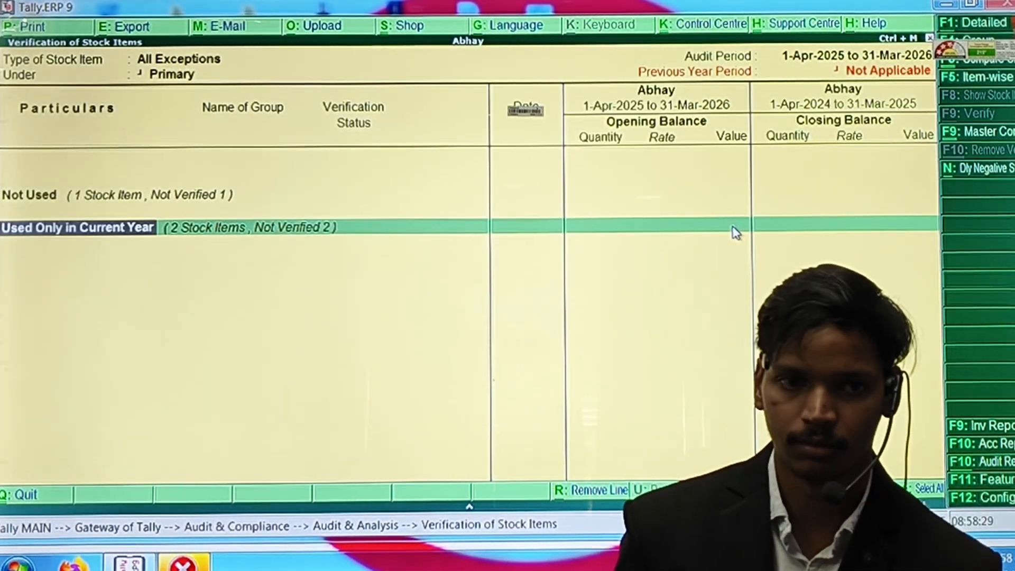
{"action": "key", "text": "Escape"}
{"action": "key", "text": "Escape"}
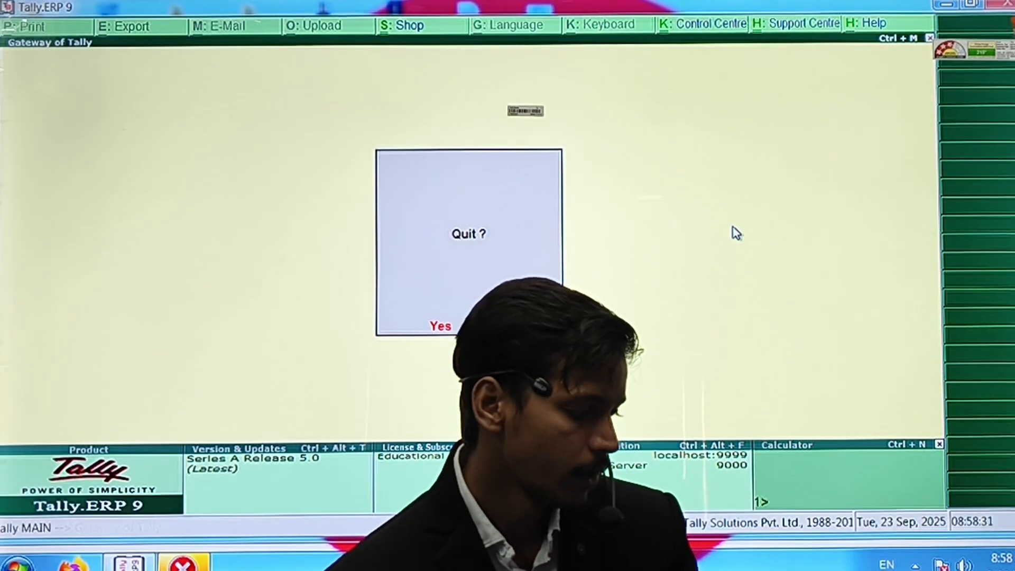
{"action": "key", "text": "Escape"}
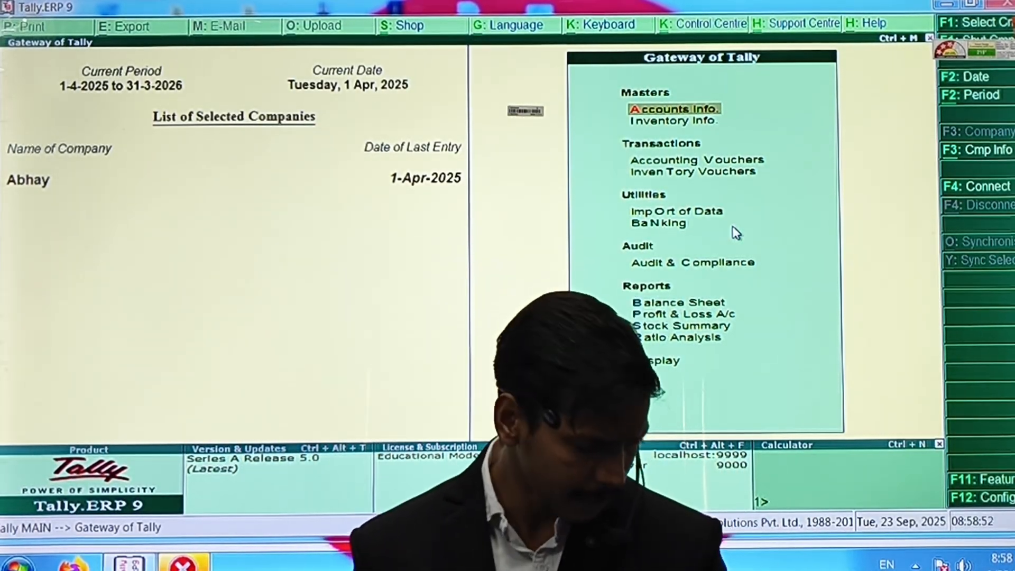
Decline quitting to stay at Abhay's Gateway, then bring up the Windows Start menu.
{"action": "key", "text": "Escape"}
{"action": "key", "text": "Escape"}
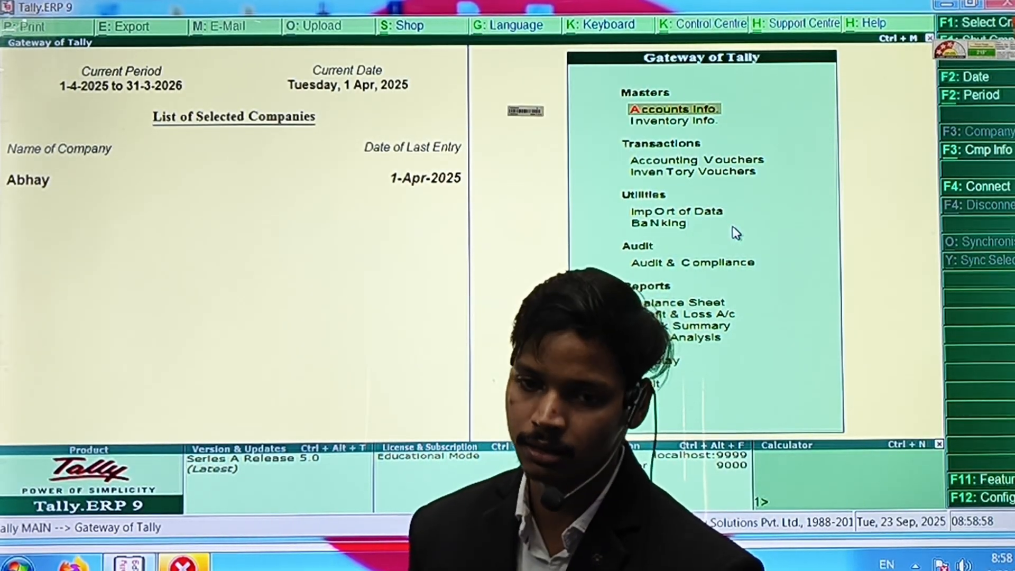
{"action": "key", "text": "super"}
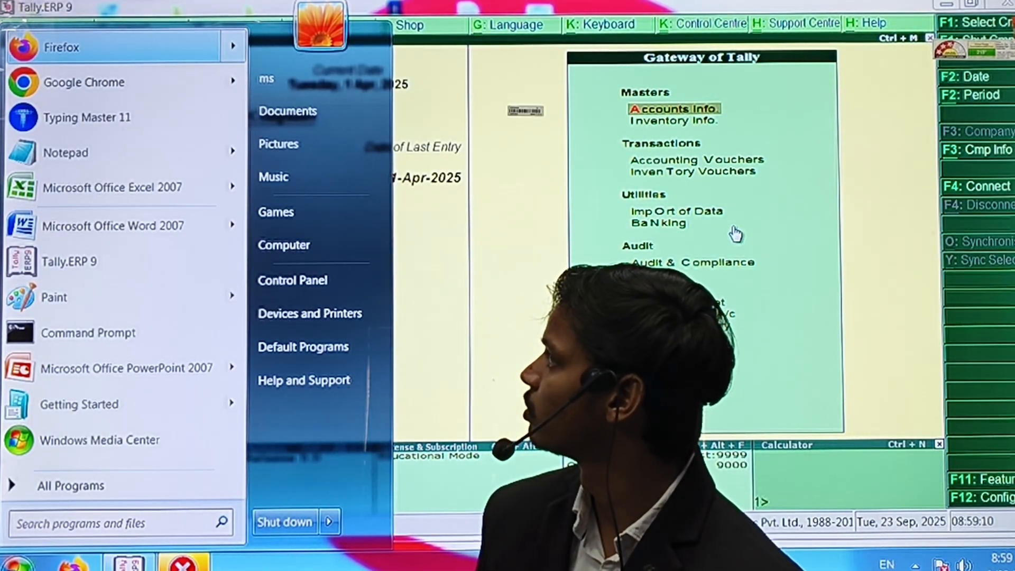
Open the Computer window listing drives C:, D: and E:, then switch back to Tally.
{"action": "key", "text": "Right"}
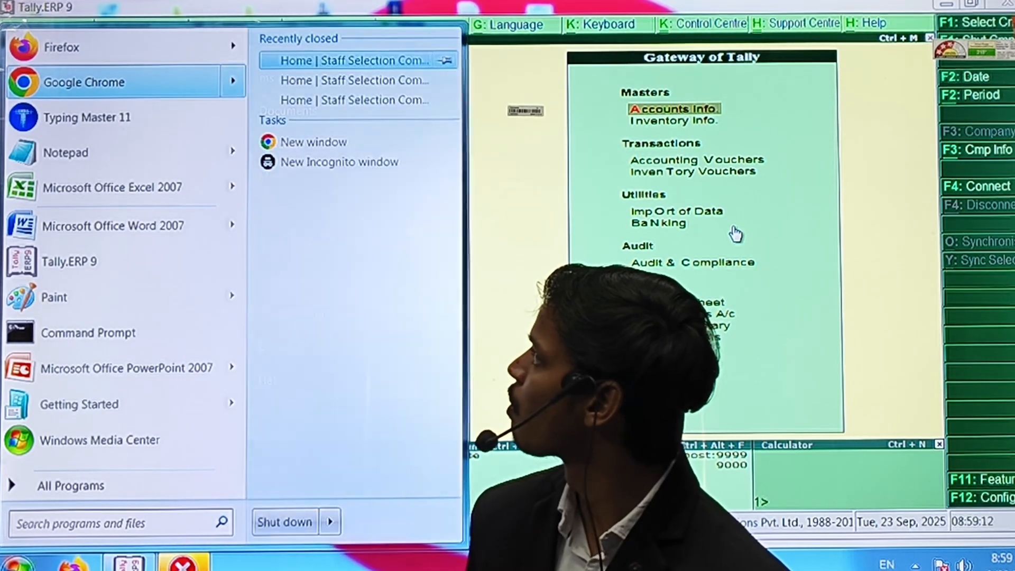
{"action": "key", "text": "Left"}
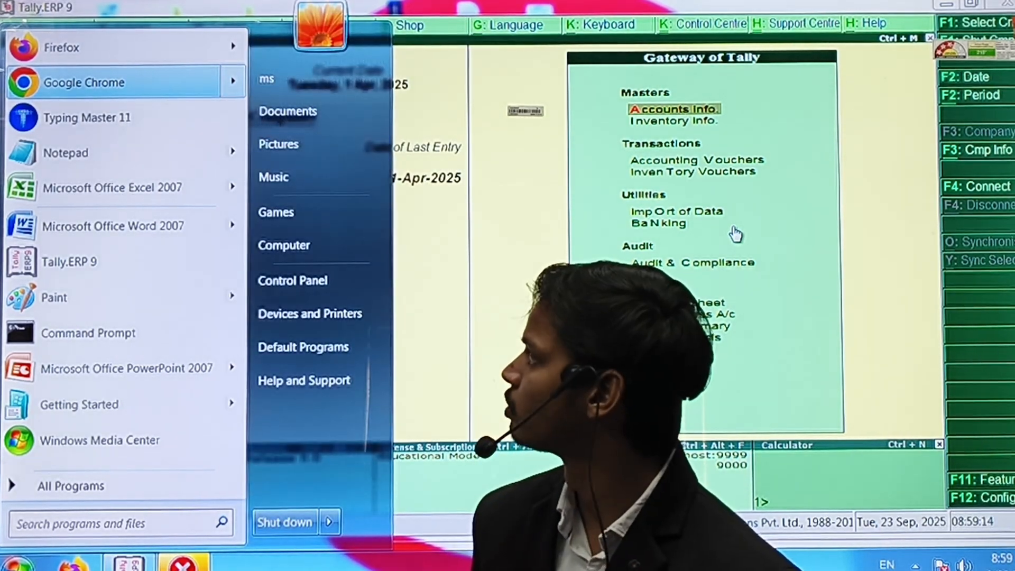
{"action": "key", "text": "Down"}
{"action": "key", "text": "Right"}
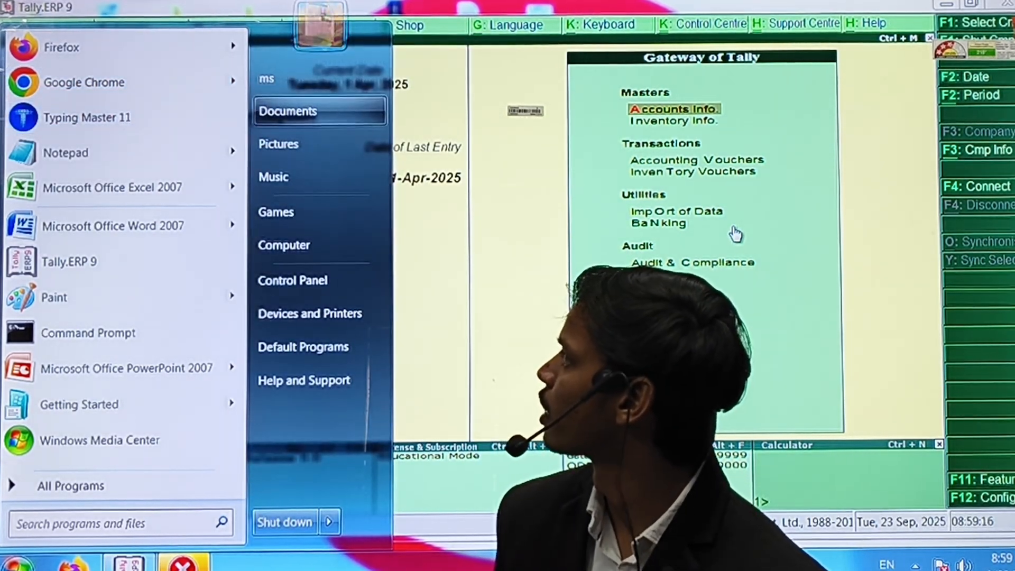
{"action": "key", "text": "Down"}
{"action": "key", "text": "Down"}
{"action": "key", "text": "Up"}
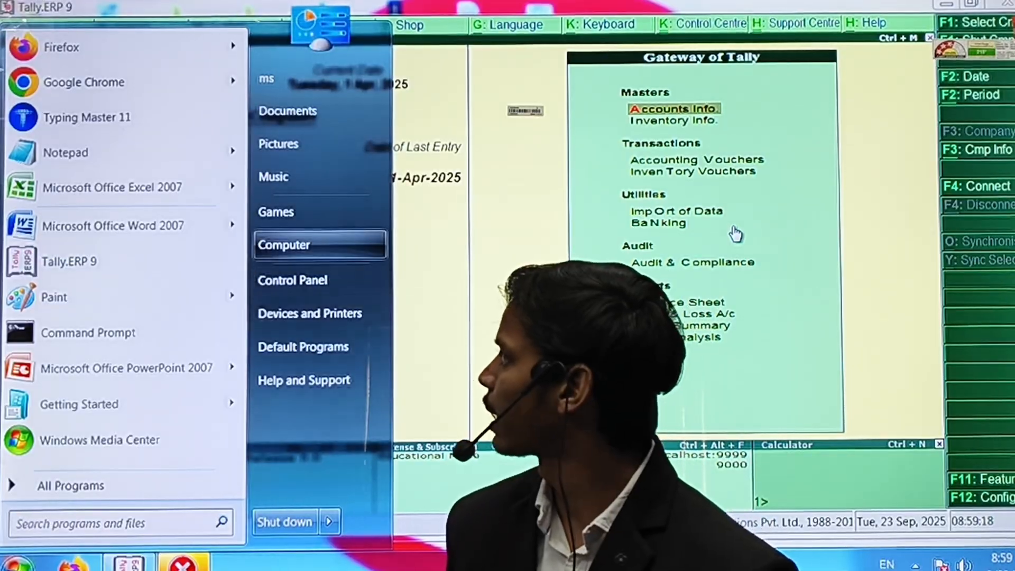
{"action": "key", "text": "Return"}
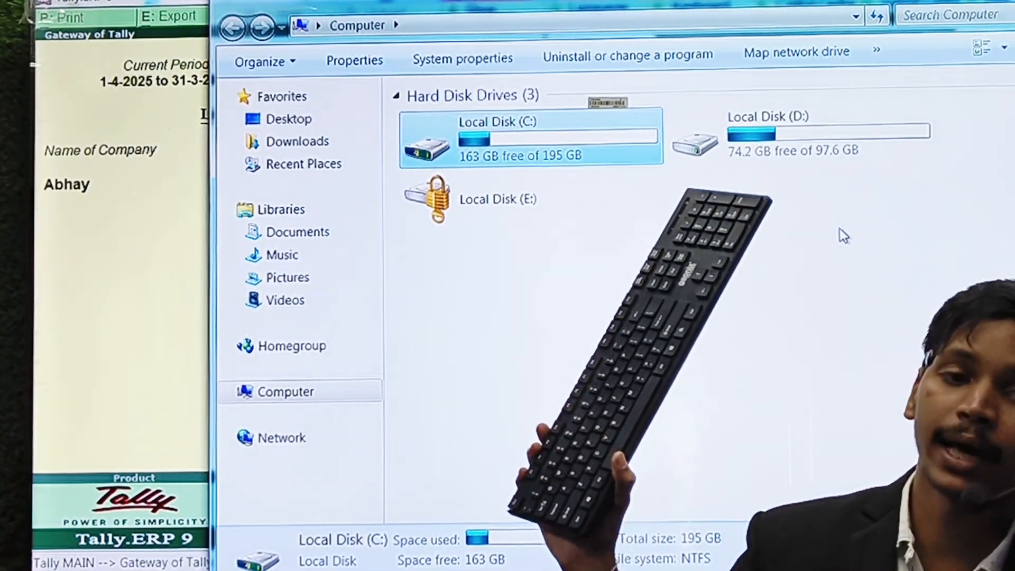
{"action": "key", "text": "super+l"}
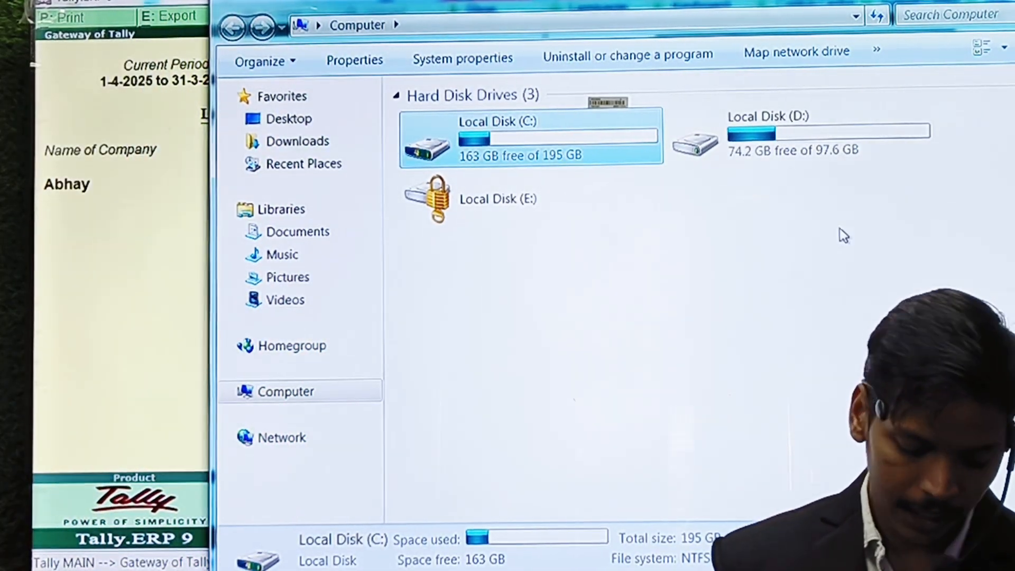
{"action": "key", "text": "alt+Tab"}
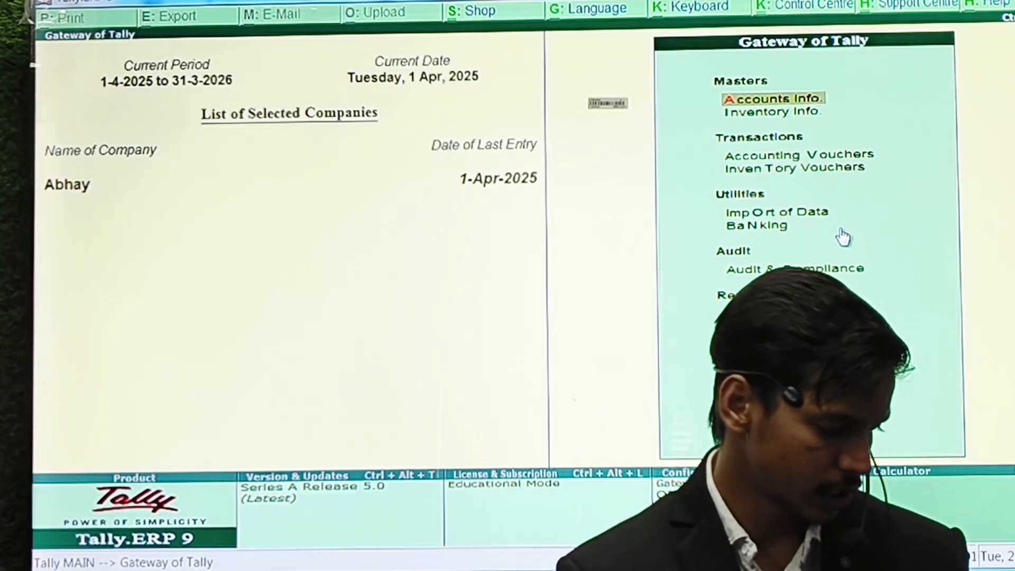
Rename company Abhay to 'Abhay industries' in Company Alteration and save.
{"action": "key", "text": "alt+F3"}
{"action": "key", "text": "Return"}
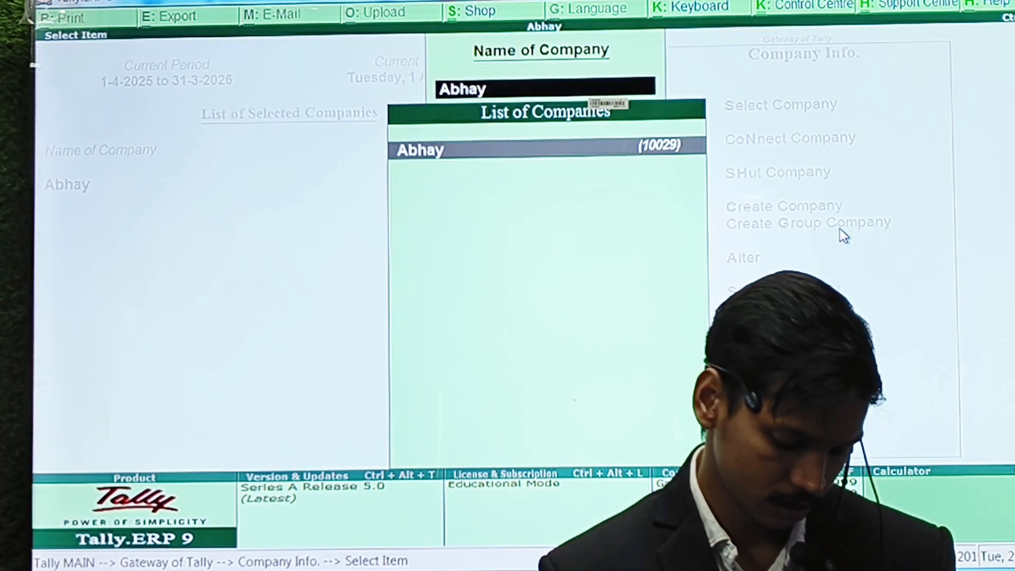
{"action": "key", "text": "Return"}
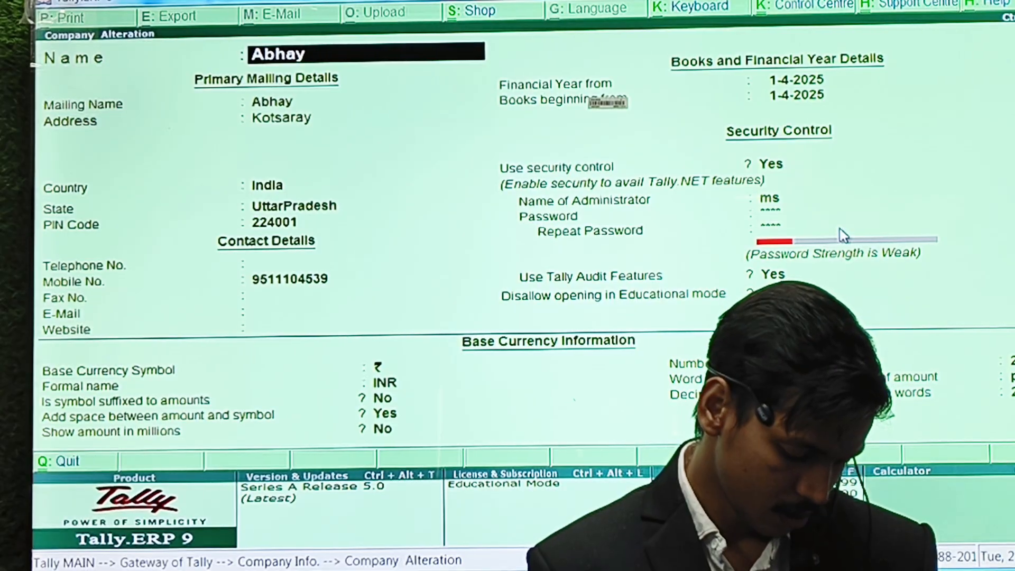
{"action": "type", "text": "Abhay i"}
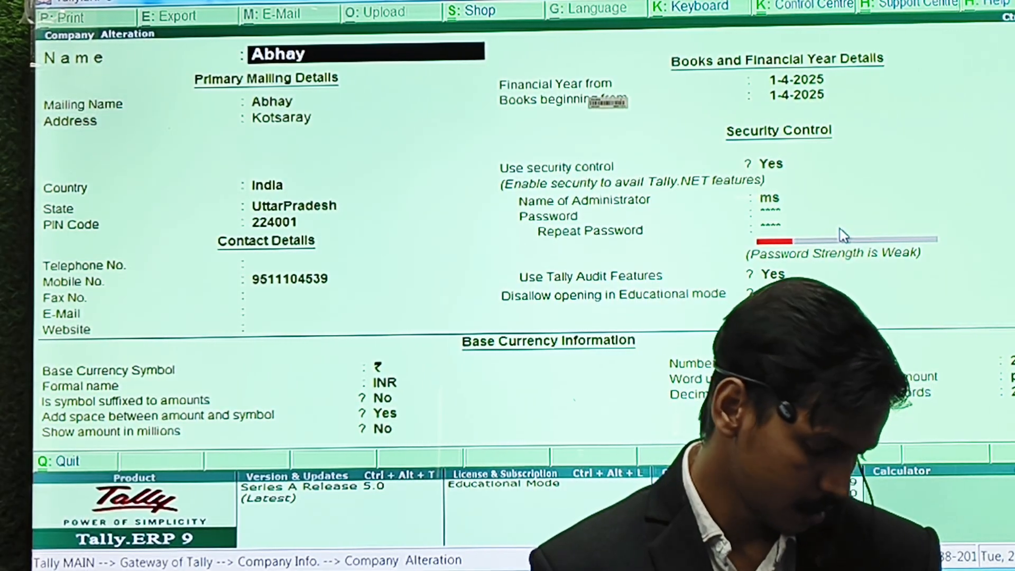
{"action": "type", "text": "nd"}
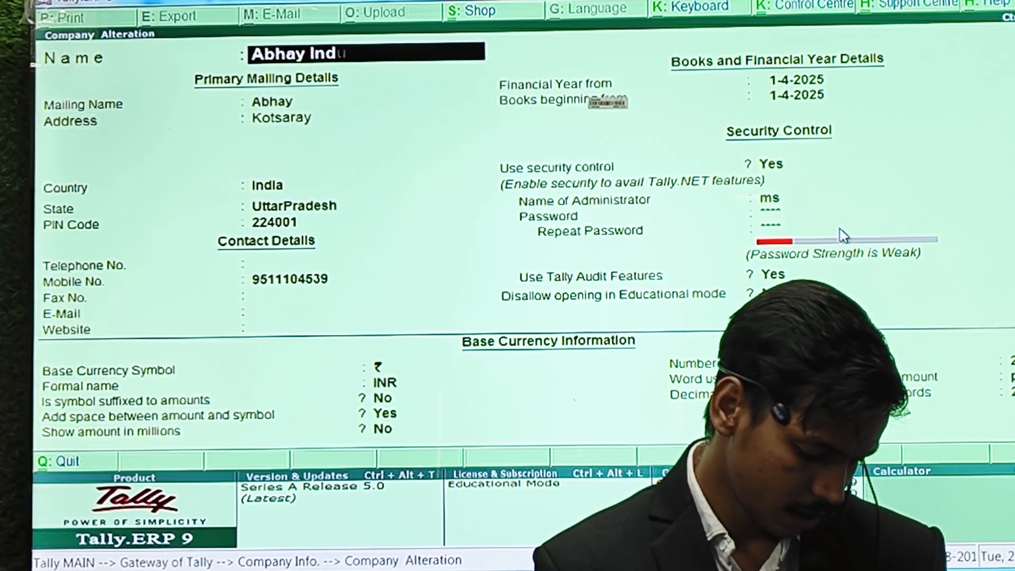
{"action": "type", "text": "ustrie"}
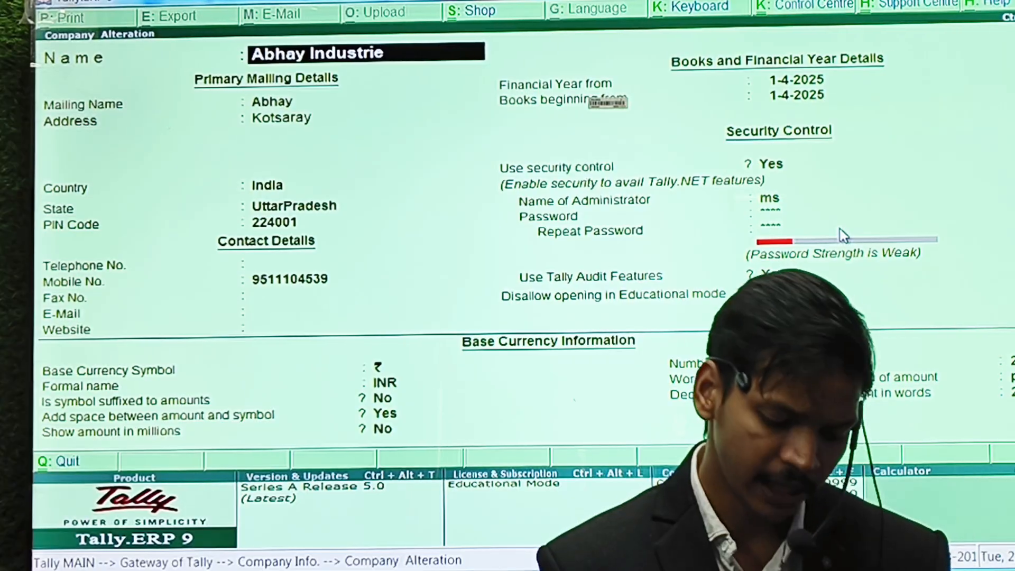
{"action": "type", "text": "s"}
{"action": "key", "text": "Return"}
{"action": "key", "text": "Return"}
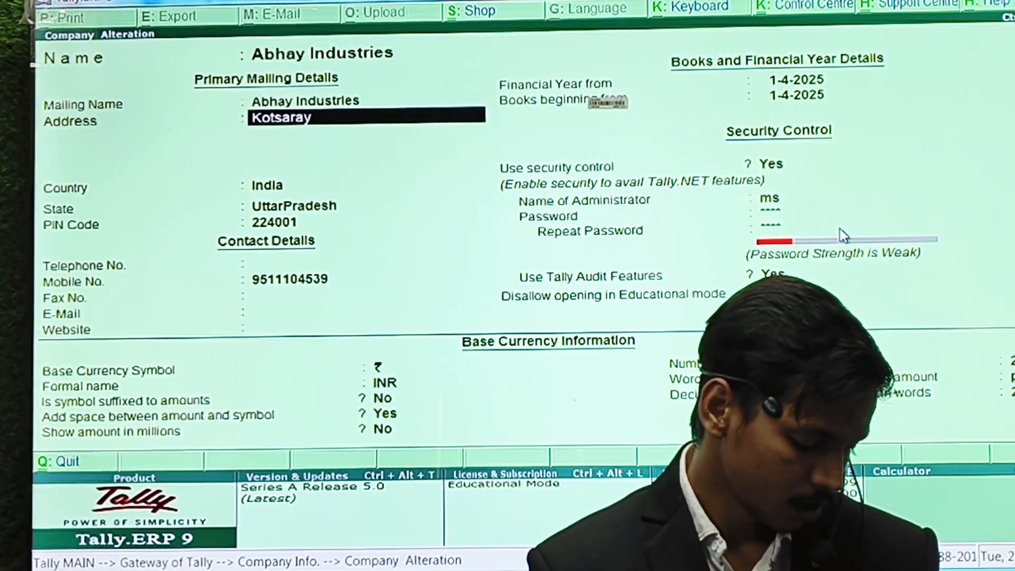
{"action": "key", "text": "ctrl+a"}
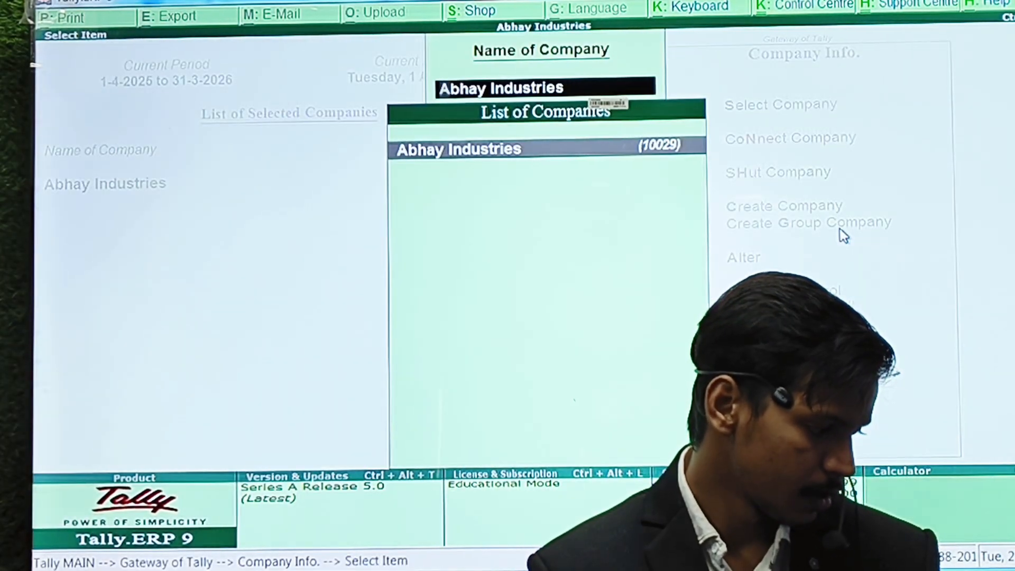
Recheck Abhay Industries' renamed details, then open Backup Companies on Disk targeting d:.
{"action": "key", "text": "Escape"}
{"action": "key", "text": "Escape"}
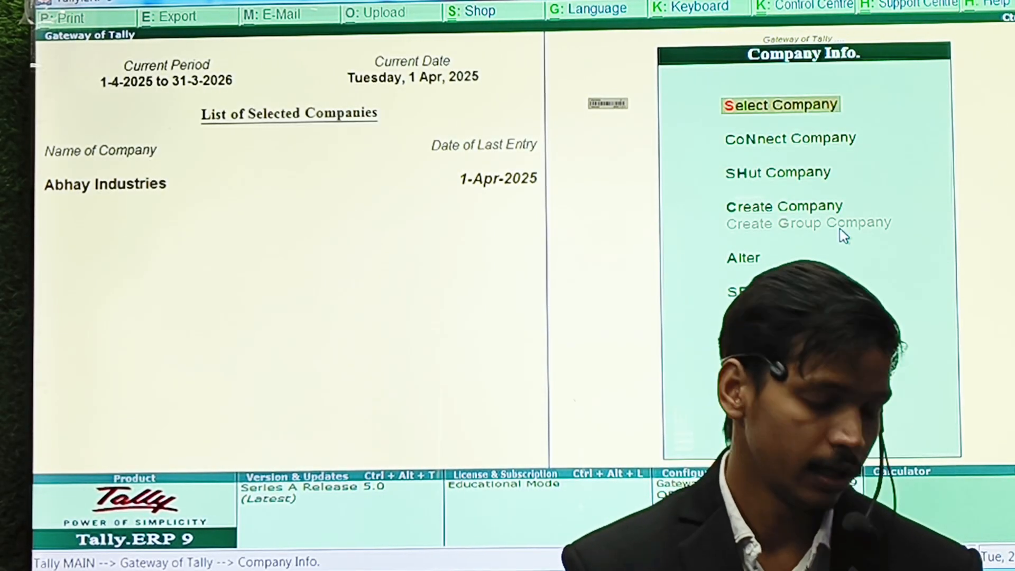
{"action": "key", "text": "Return"}
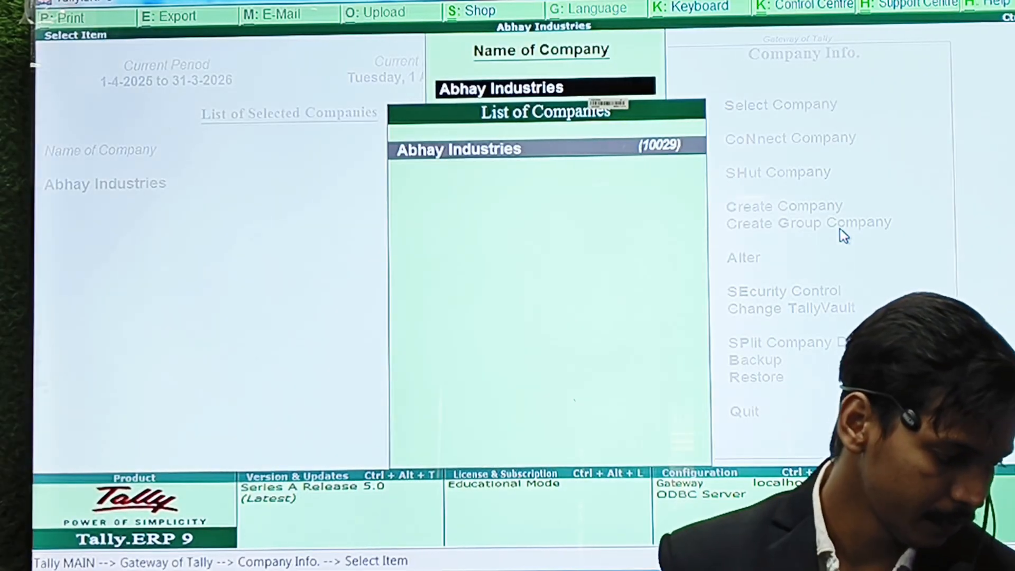
{"action": "key", "text": "Return"}
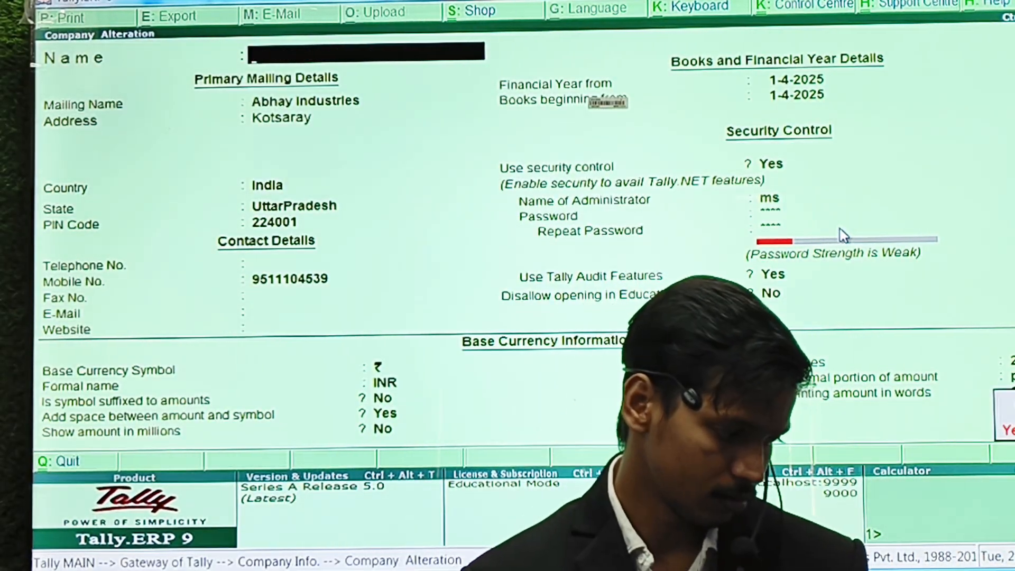
{"action": "key", "text": "Escape"}
{"action": "key", "text": "Escape"}
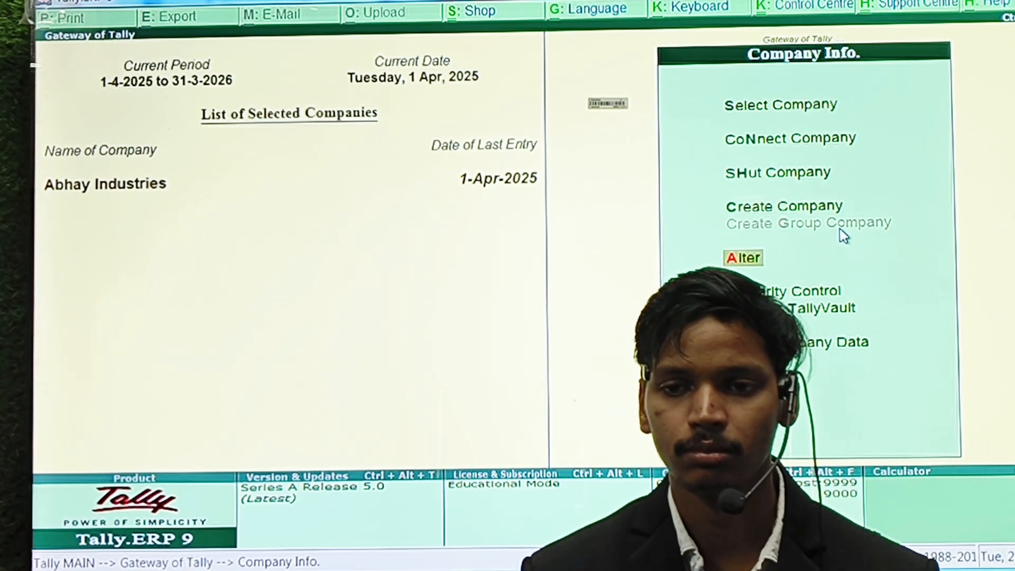
{"action": "key", "text": "b"}
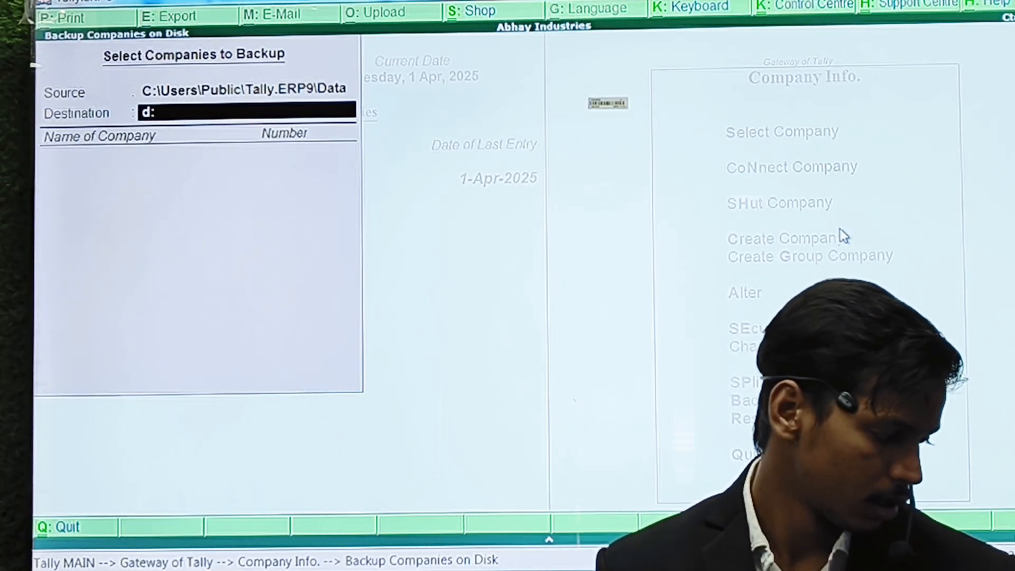
Back up Abhay Industries (10029) to d:, overwriting the older backup.
{"action": "key", "text": "Return"}
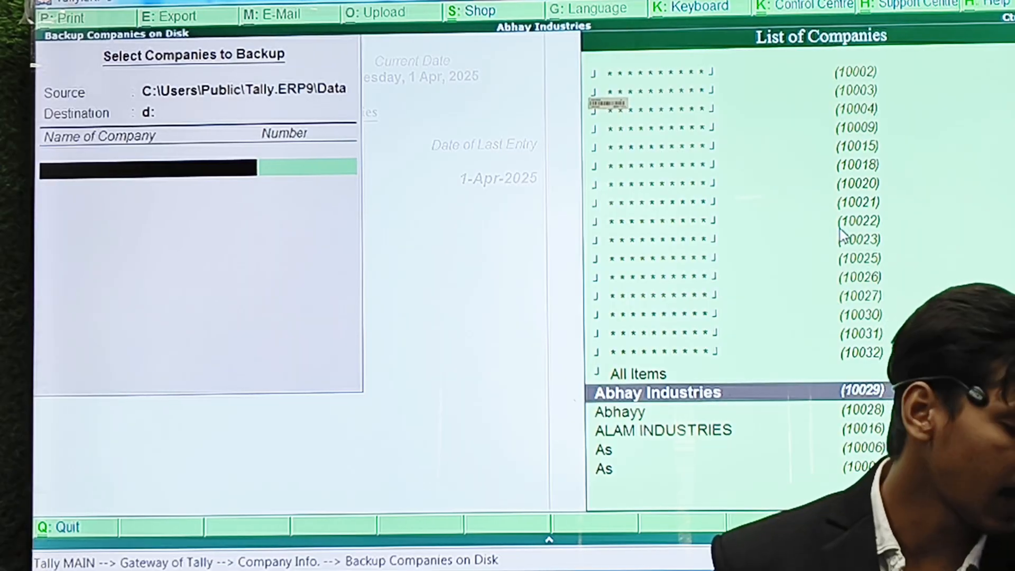
{"action": "key", "text": "Return"}
{"action": "key", "text": "Up"}
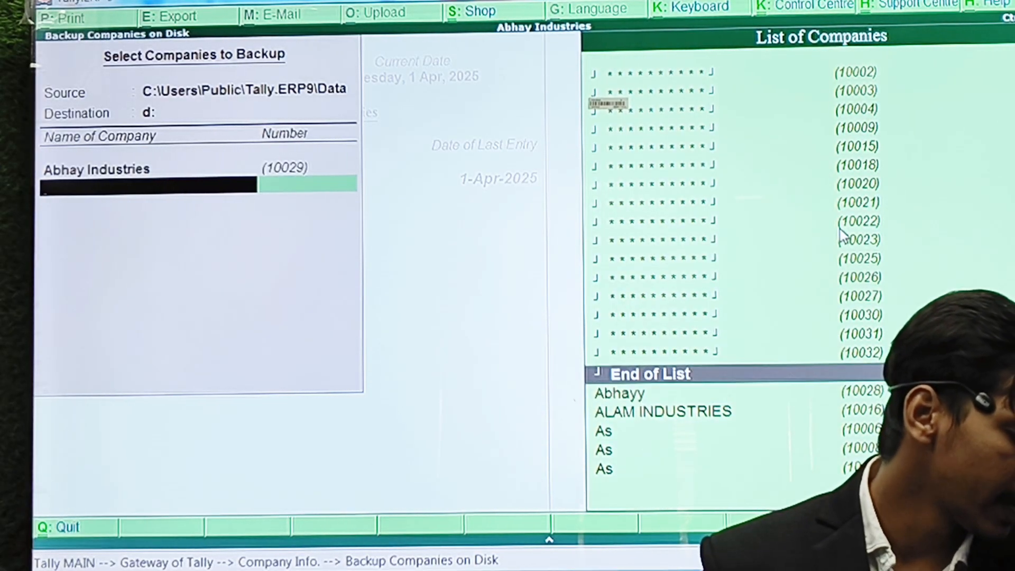
{"action": "key", "text": "Return"}
{"action": "key", "text": "Return"}
{"action": "key", "text": "Return"}
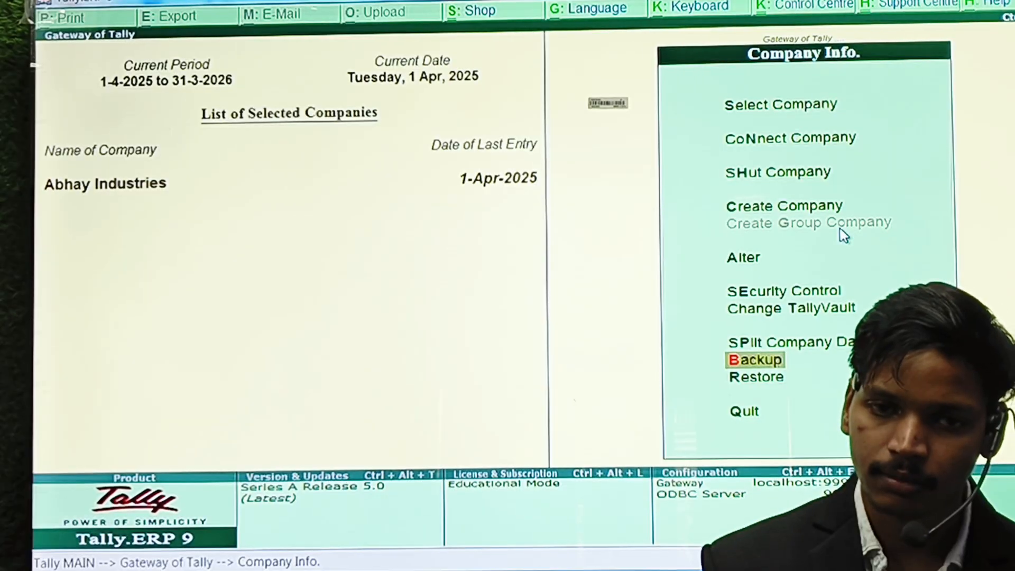
Open Local Disk (D:) and locate the 125 KB backup file TBK900.001.
{"action": "key", "text": "super+e"}
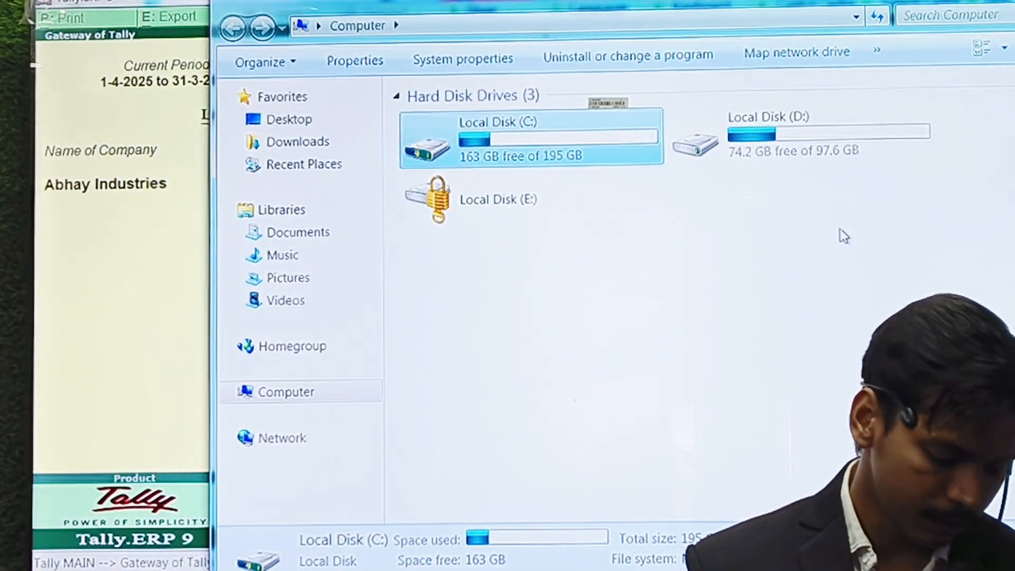
{"action": "key", "text": "Right"}
{"action": "key", "text": "Return"}
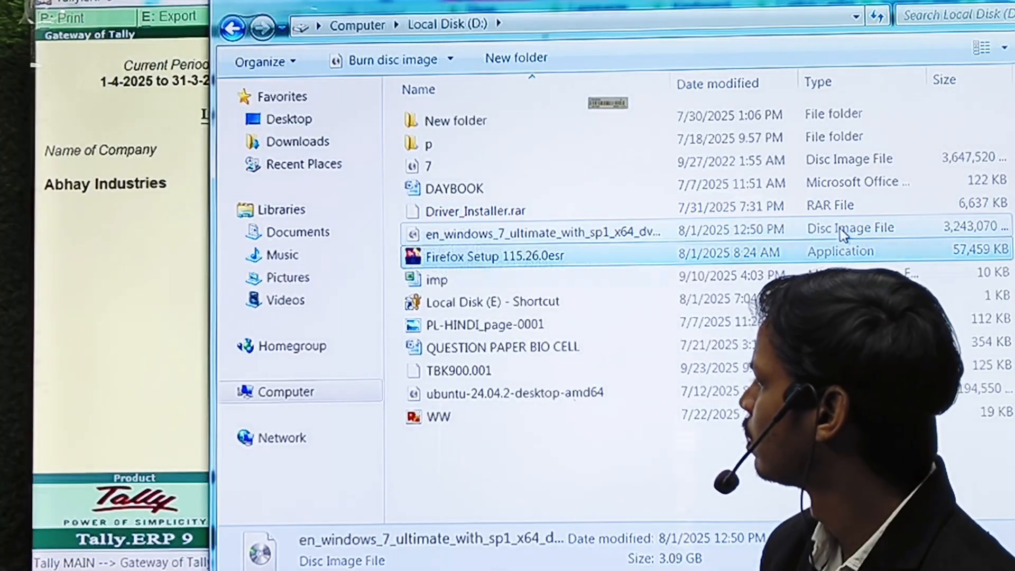
{"action": "key", "text": "Down"}
{"action": "key", "text": "Down"}
{"action": "key", "text": "Down"}
{"action": "key", "text": "Down"}
{"action": "key", "text": "Down"}
{"action": "key", "text": "Down"}
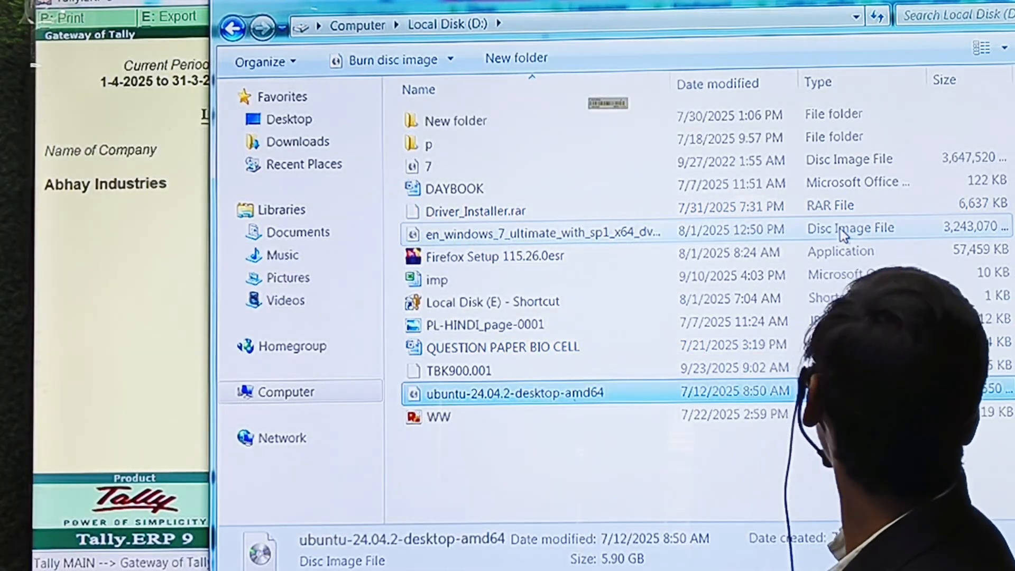
{"action": "key", "text": "Up"}
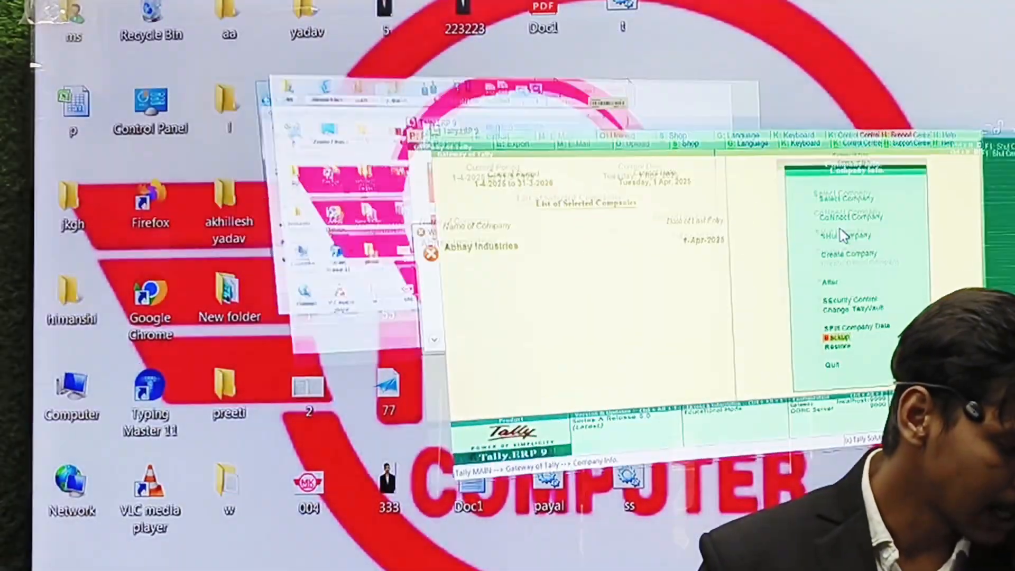
Delete Abhay Industries from Company Alteration, confirming the deletion.
{"action": "key", "text": "Escape"}
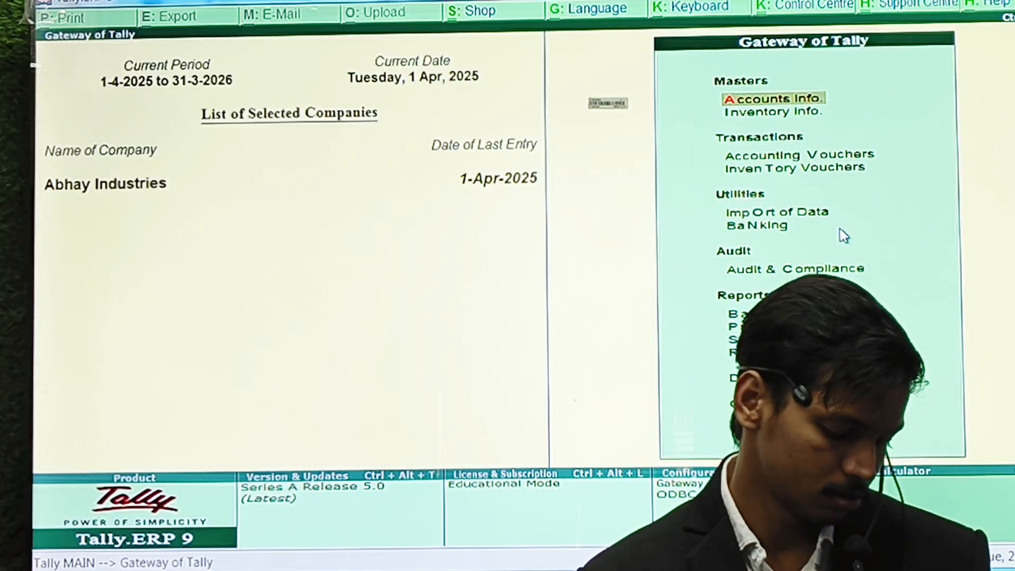
{"action": "key", "text": "alt+F3"}
{"action": "key", "text": "a"}
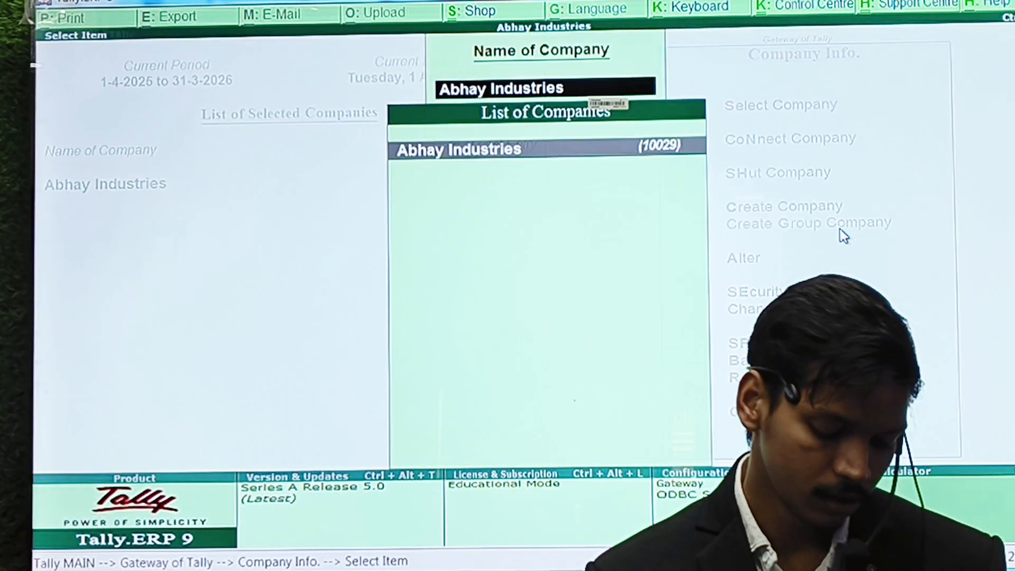
{"action": "key", "text": "Return"}
{"action": "key", "text": "alt+d"}
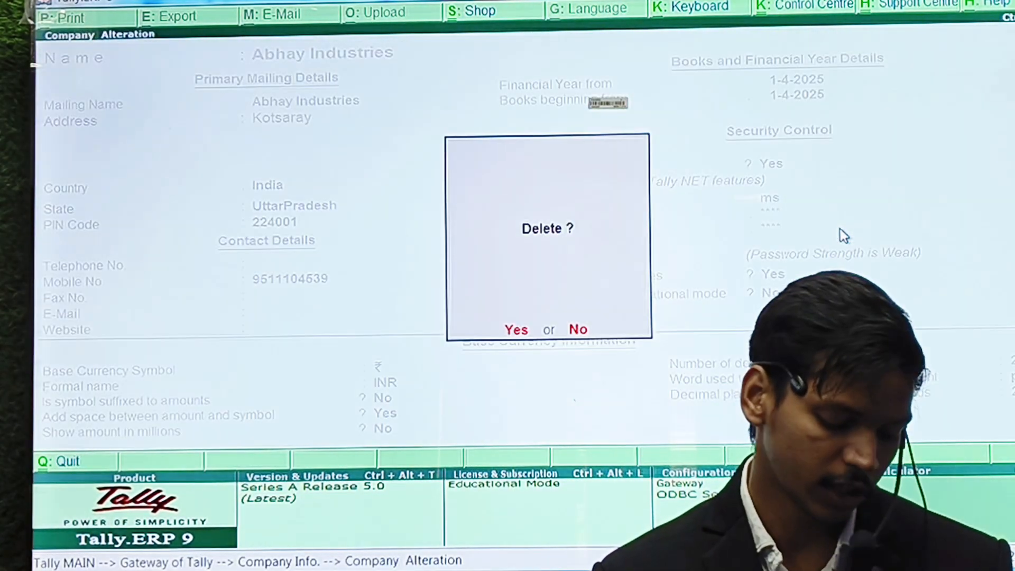
{"action": "key", "text": "y"}
{"action": "key", "text": "y"}
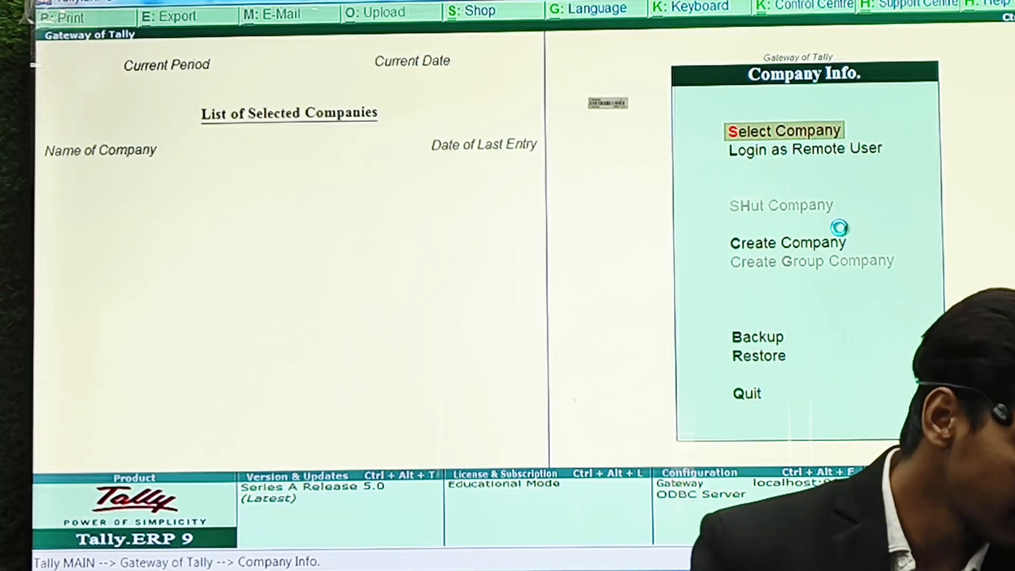
{"action": "key", "text": "Return"}
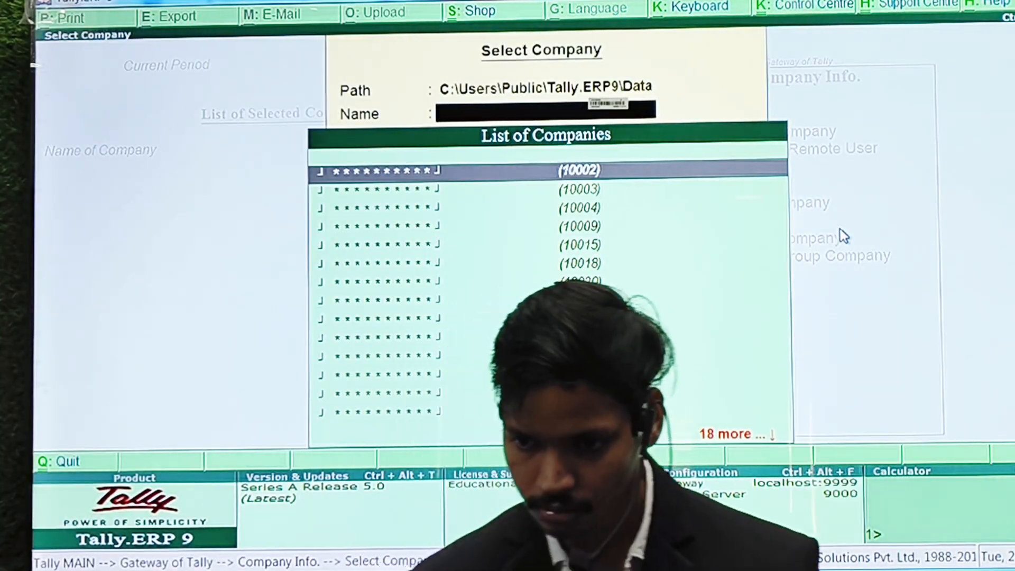
{"action": "key", "text": "Down"}
{"action": "key", "text": "Down"}
{"action": "key", "text": "Down"}
{"action": "key", "text": "Down"}
{"action": "key", "text": "Down"}
{"action": "key", "text": "Down"}
{"action": "key", "text": "Down"}
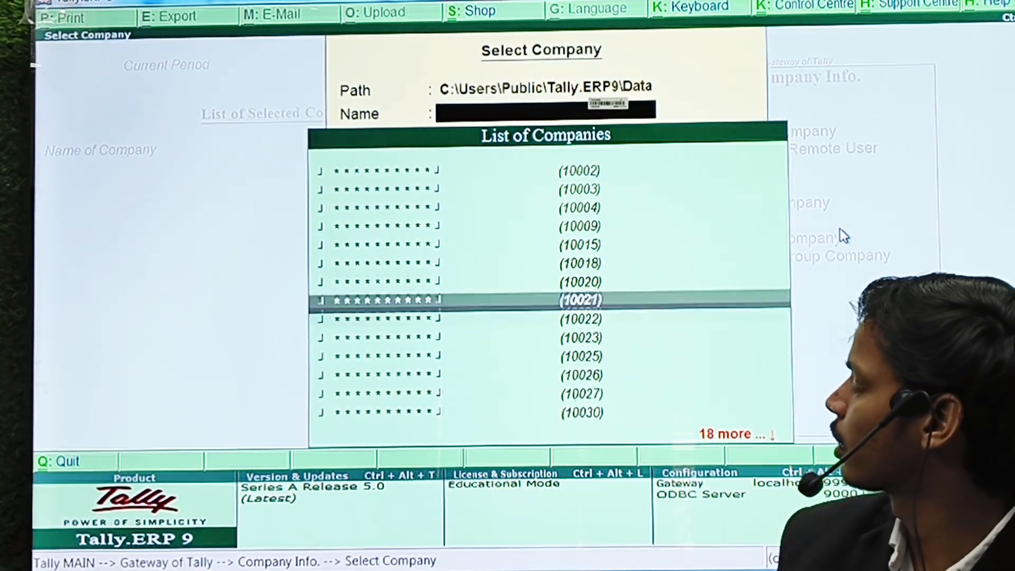
{"action": "key", "text": "Down"}
{"action": "key", "text": "Down"}
{"action": "key", "text": "Down"}
{"action": "key", "text": "Down"}
{"action": "key", "text": "Down"}
{"action": "key", "text": "Down"}
{"action": "key", "text": "Down"}
{"action": "key", "text": "Down"}
{"action": "key", "text": "Down"}
{"action": "key", "text": "Down"}
{"action": "key", "text": "Down"}
{"action": "key", "text": "Down"}
{"action": "key", "text": "Down"}
{"action": "key", "text": "Down"}
{"action": "key", "text": "Down"}
{"action": "key", "text": "Down"}
{"action": "key", "text": "Down"}
{"action": "key", "text": "Down"}
{"action": "key", "text": "Down"}
{"action": "key", "text": "Down"}
{"action": "key", "text": "Up"}
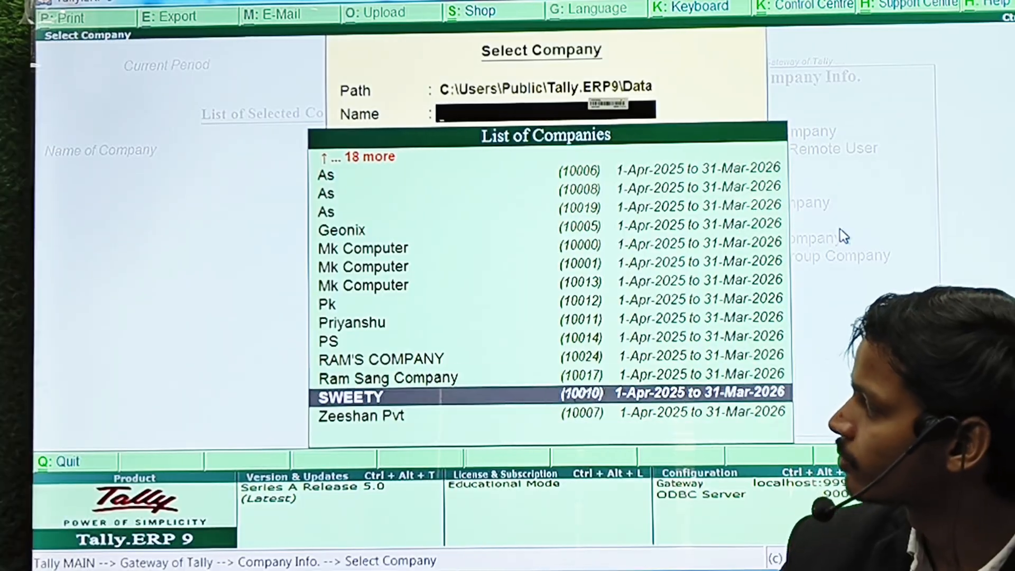
{"action": "key", "text": "Up"}
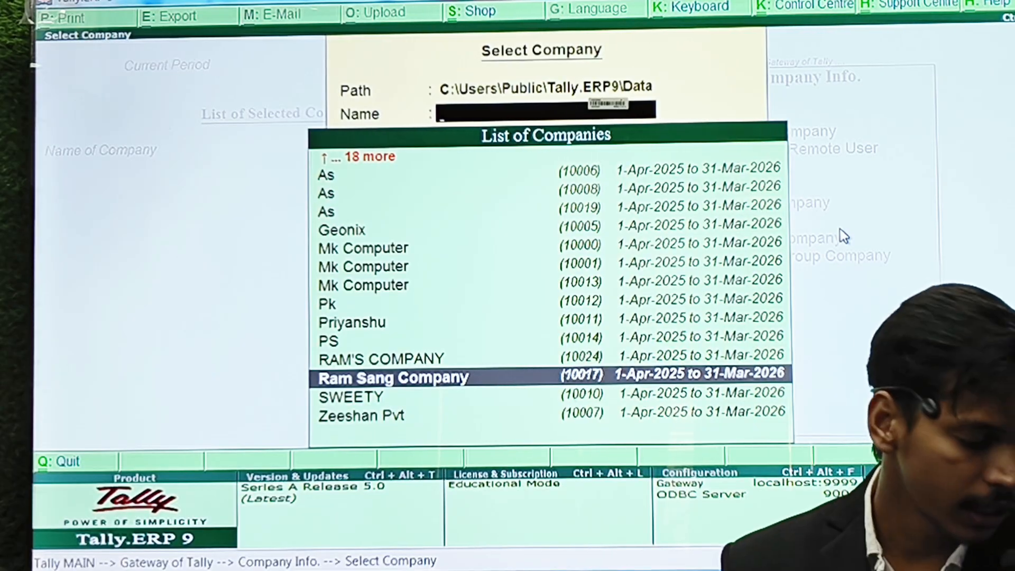
{"action": "key", "text": "Escape"}
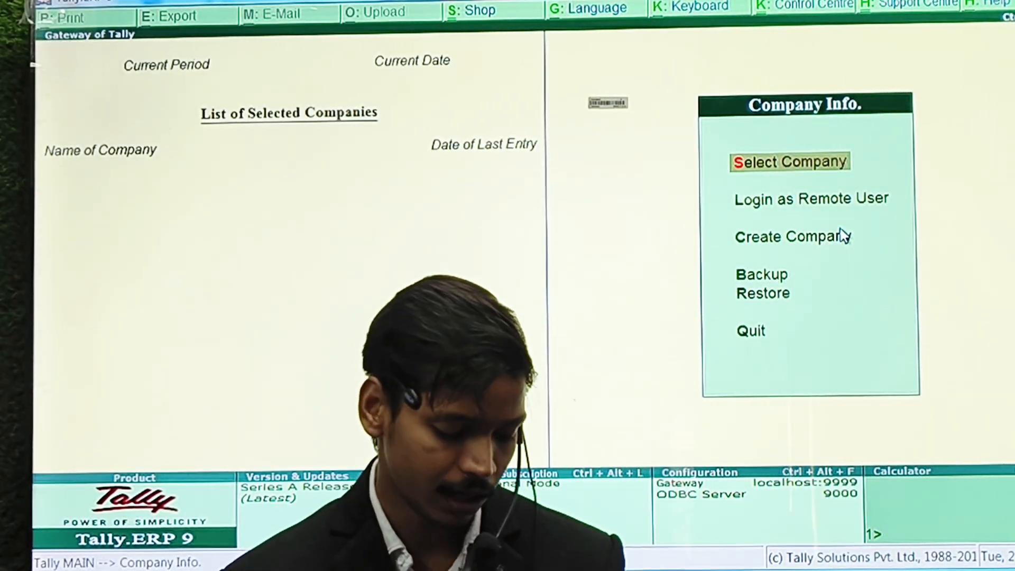
Restore Abhay Industries from the backup on drive d:.
{"action": "key", "text": "r"}
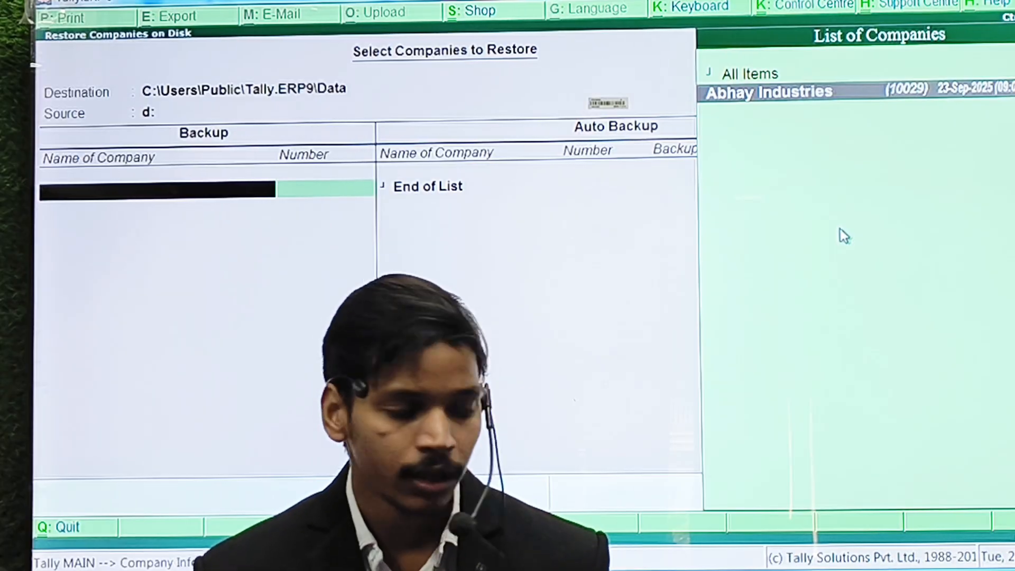
{"action": "key", "text": "Return"}
{"action": "key", "text": "Return"}
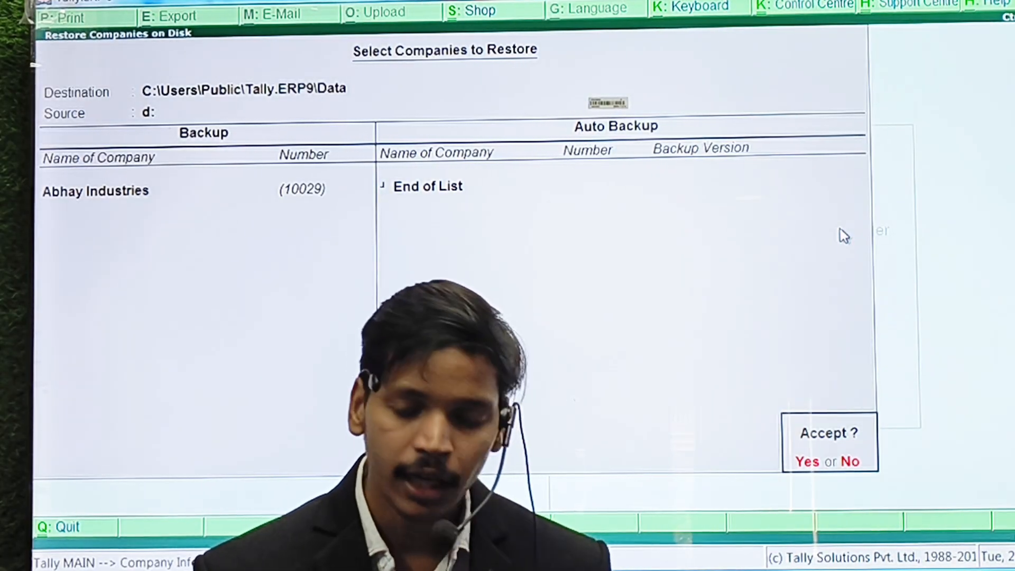
{"action": "key", "text": "Return"}
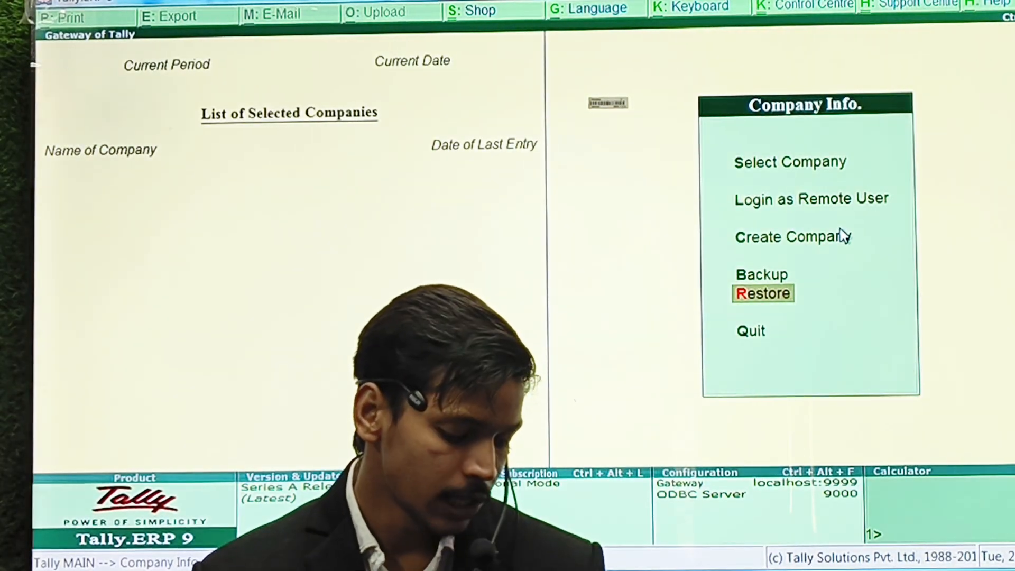
Open Abhay Industries and log in with the user name and password.
{"action": "type", "text": "s"}
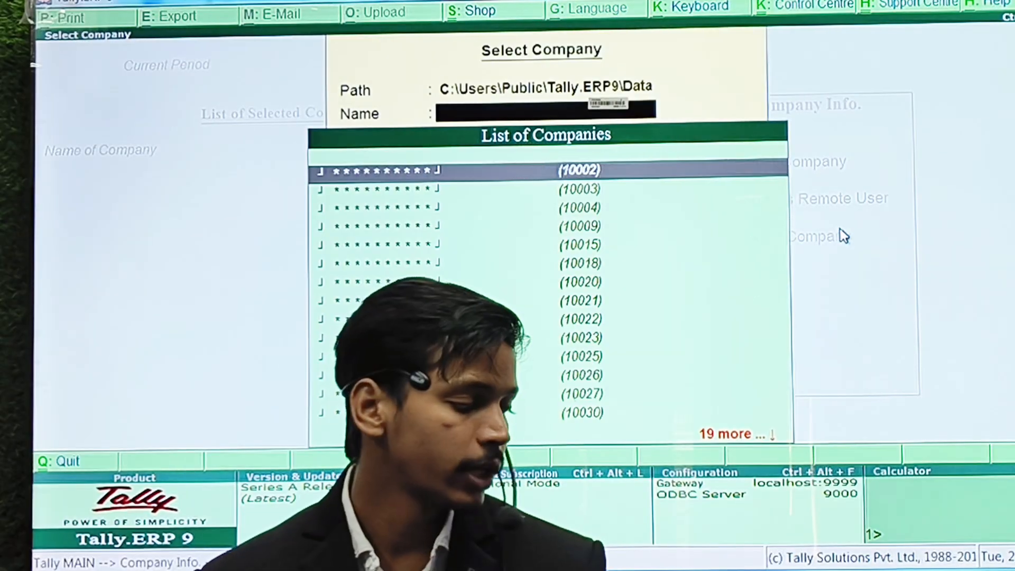
{"action": "type", "text": "Abh"}
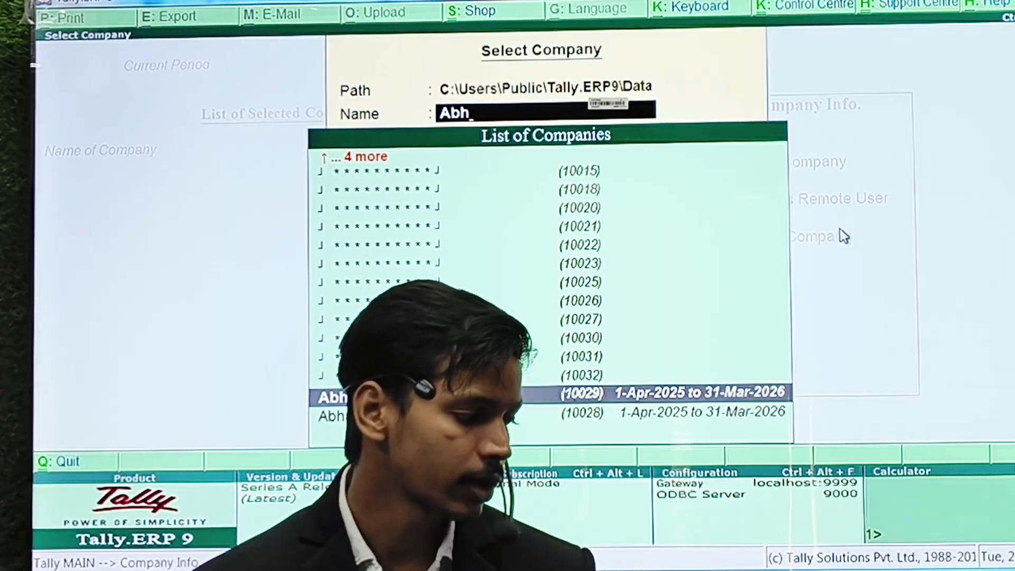
{"action": "key", "text": "Return"}
{"action": "type", "text": "ms"}
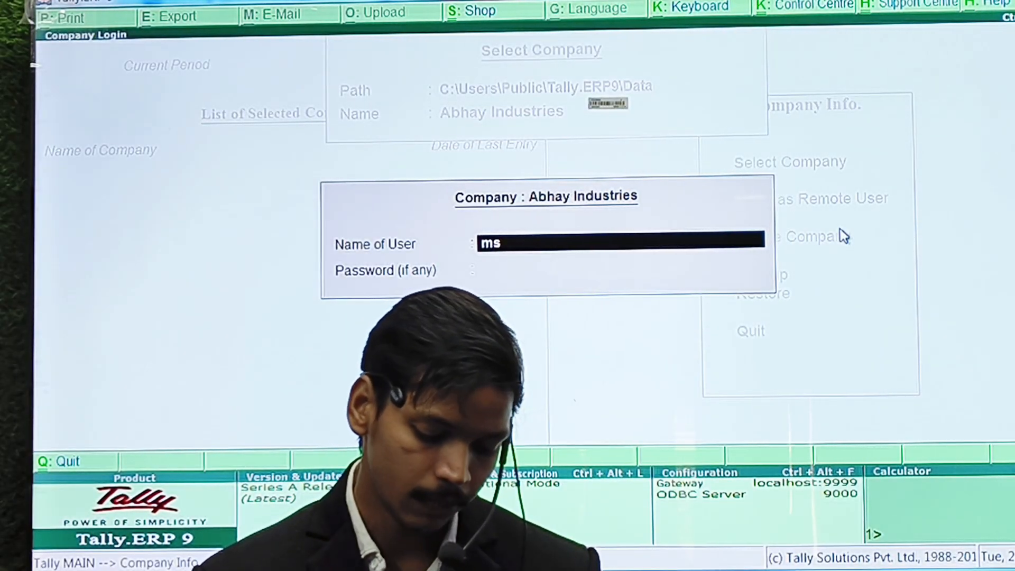
{"action": "key", "text": "Return"}
{"action": "type", "text": "****"}
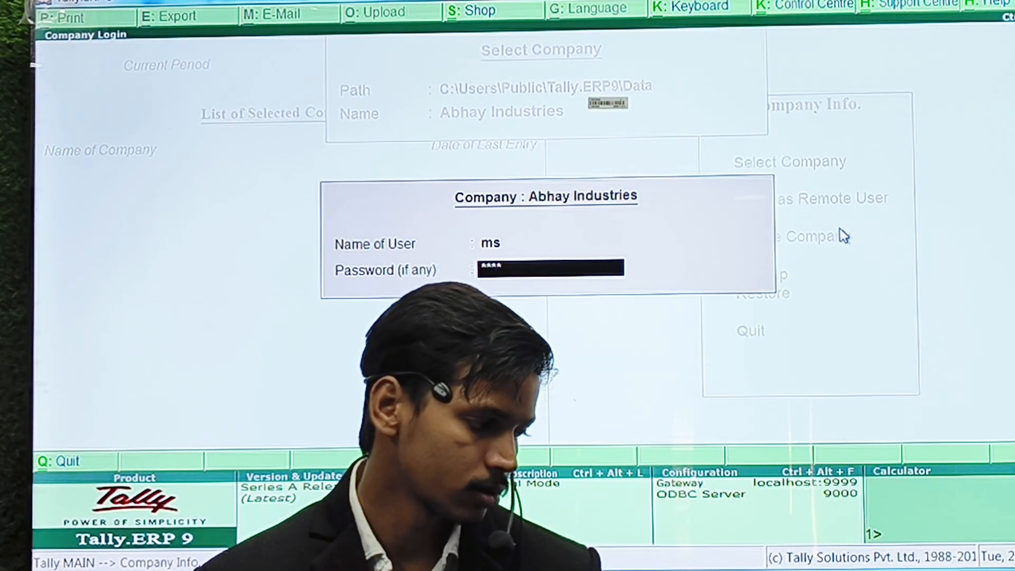
{"action": "key", "text": "Return"}
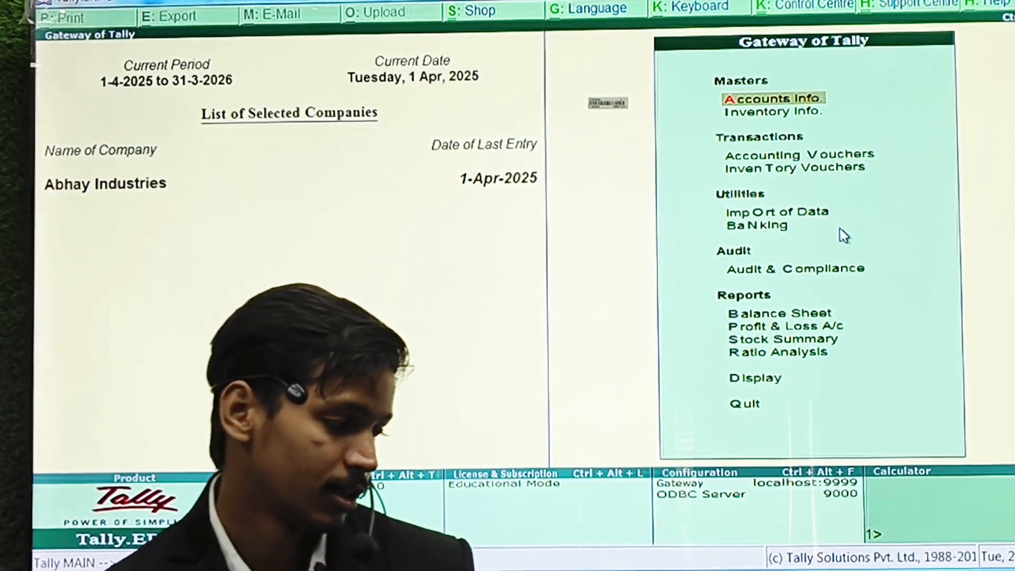
Create the voucher type Cash Recipt based on Receipt.
{"action": "key", "text": "Return"}
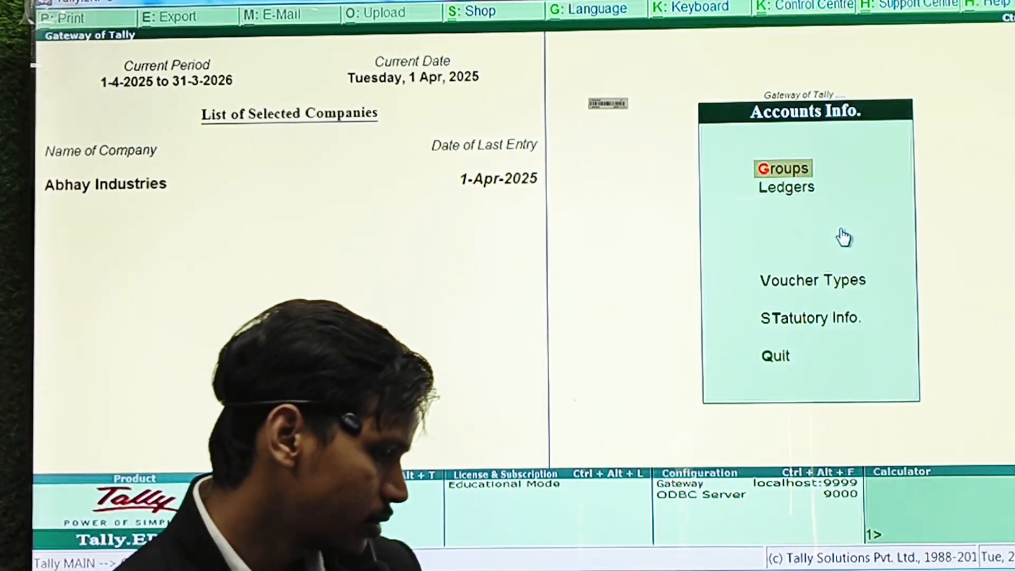
{"action": "type", "text": "vcC"}
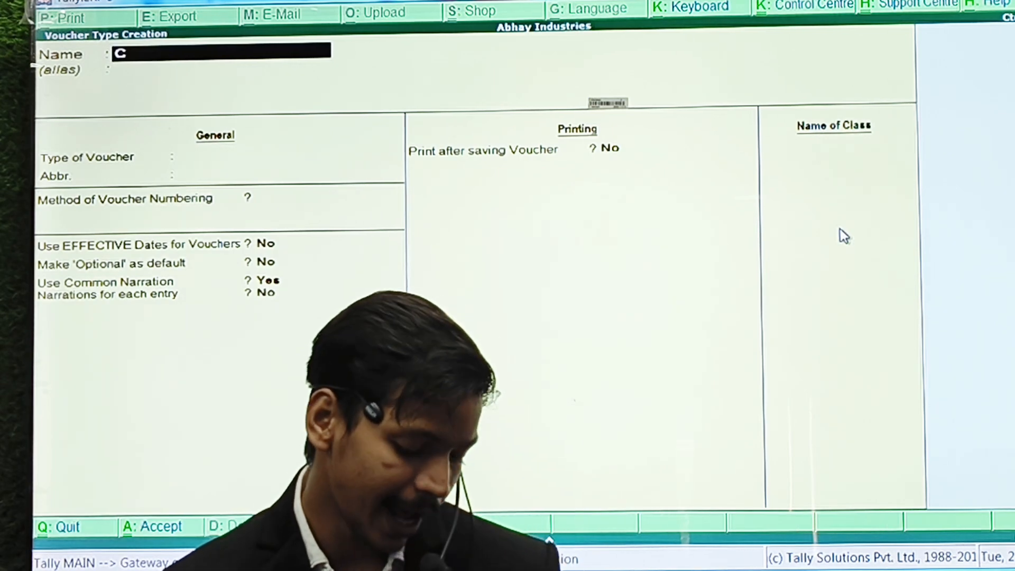
{"action": "type", "text": "ash Recipt"}
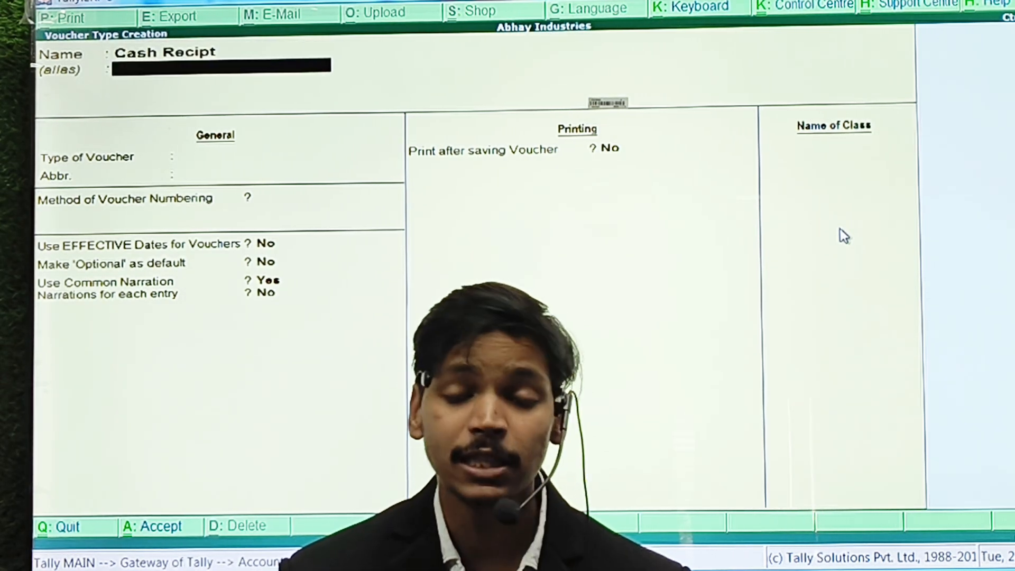
{"action": "key", "text": "Return"}
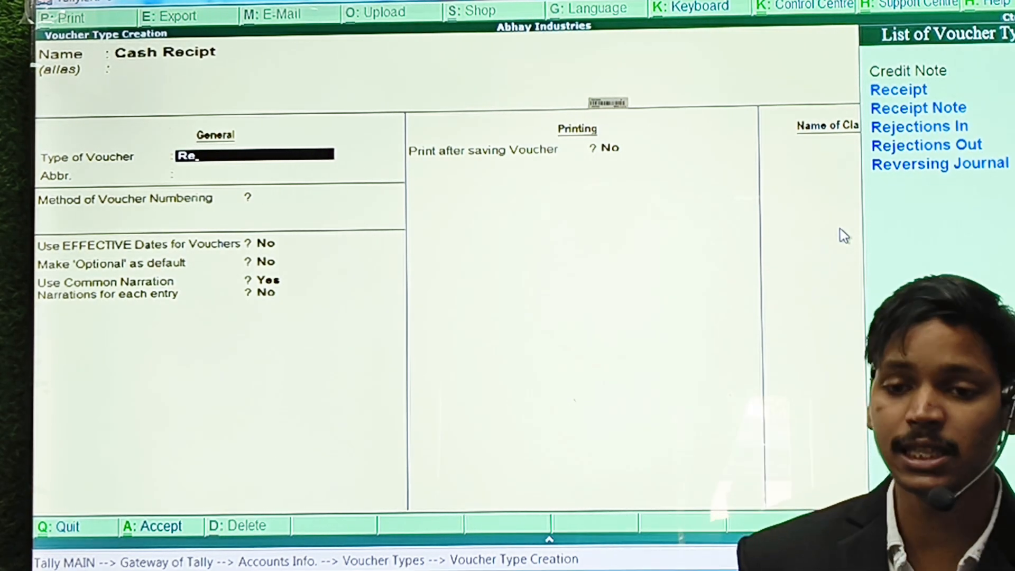
{"action": "key", "text": "Return"}
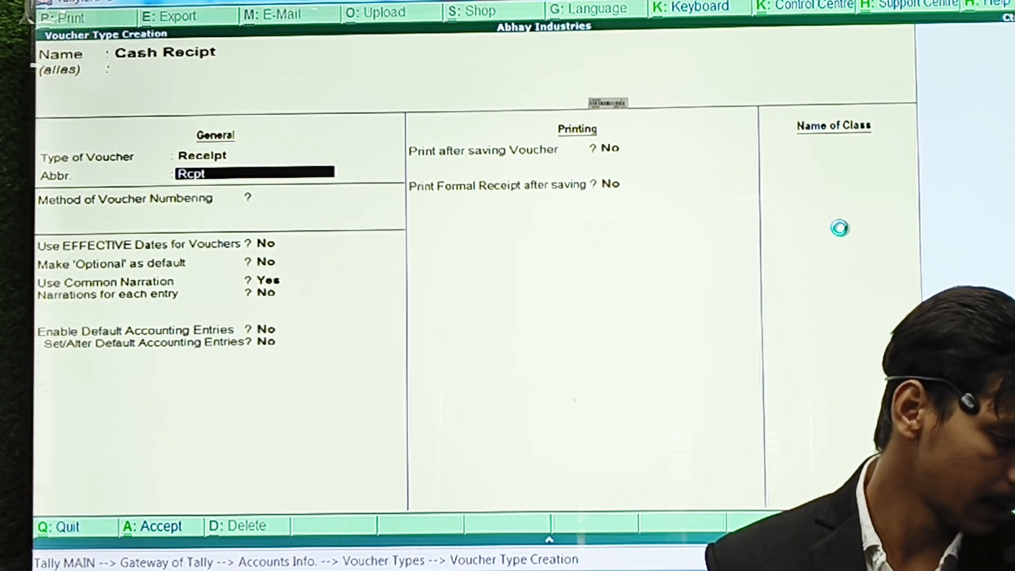
{"action": "key", "text": "ctrl+a"}
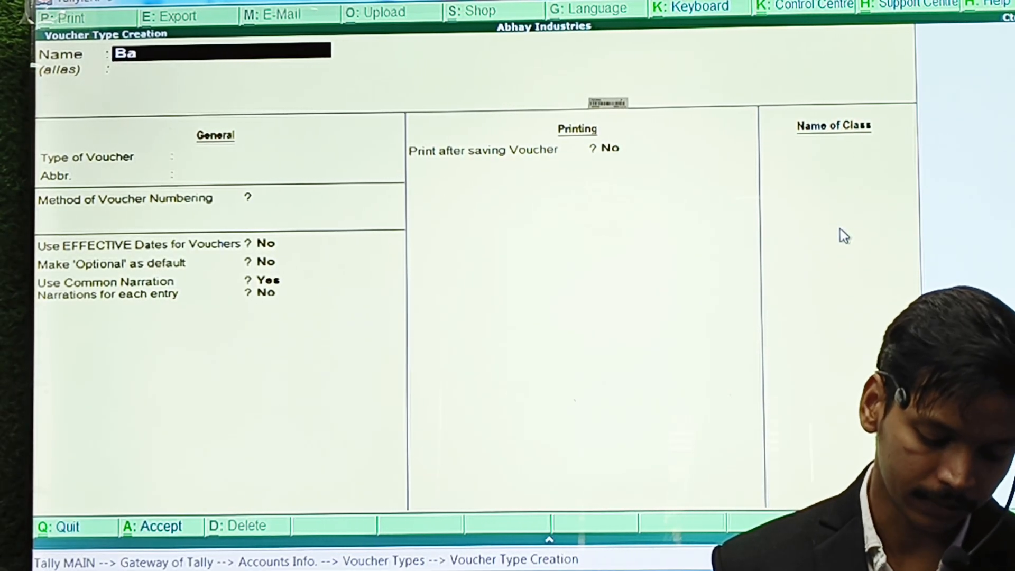
Create the voucher type Bank Recipt based on Receipt, then leave voucher type creation.
{"action": "type", "text": "Bank Re"}
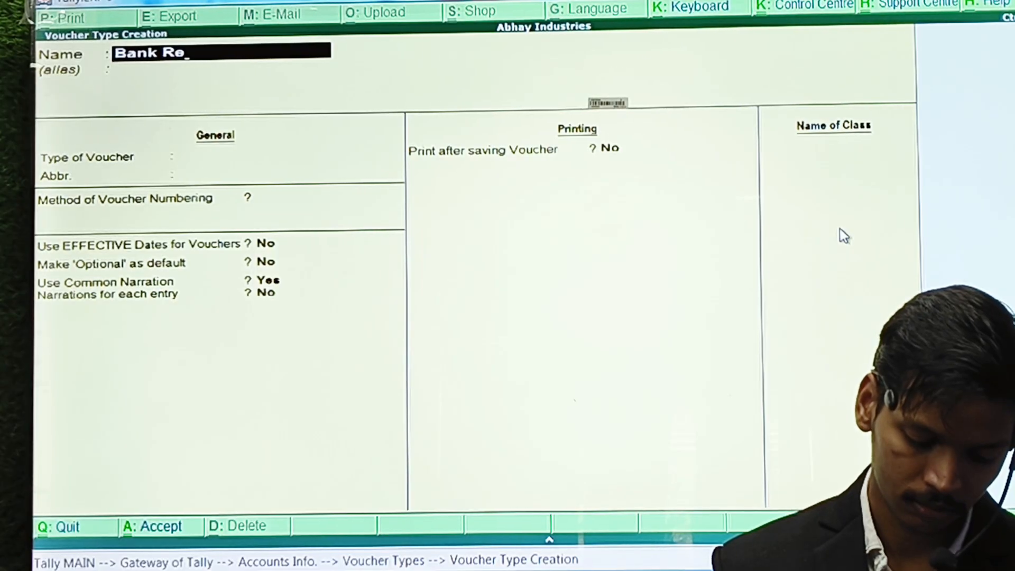
{"action": "type", "text": "cipt"}
{"action": "key", "text": "Return"}
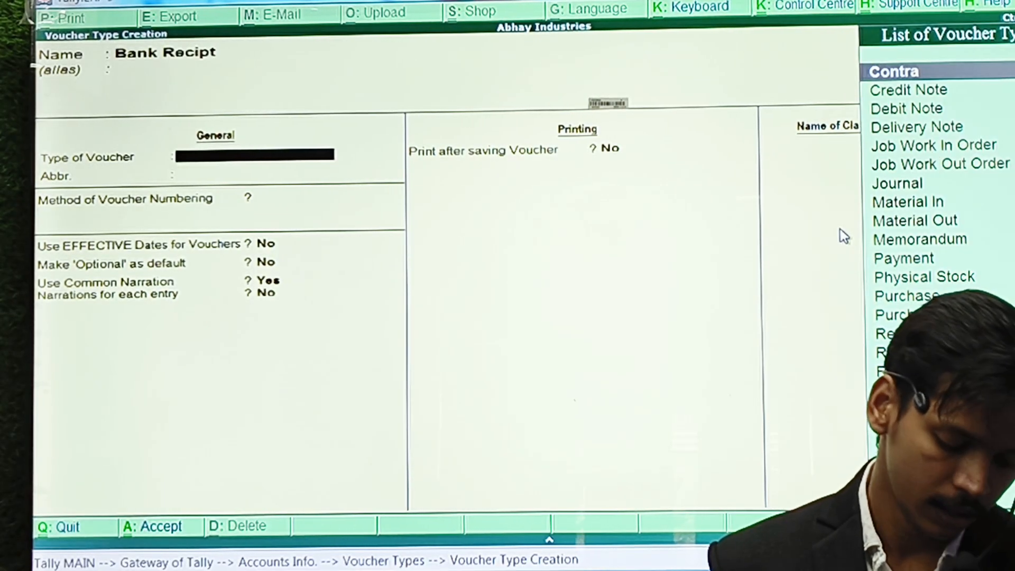
{"action": "type", "text": "Rec"}
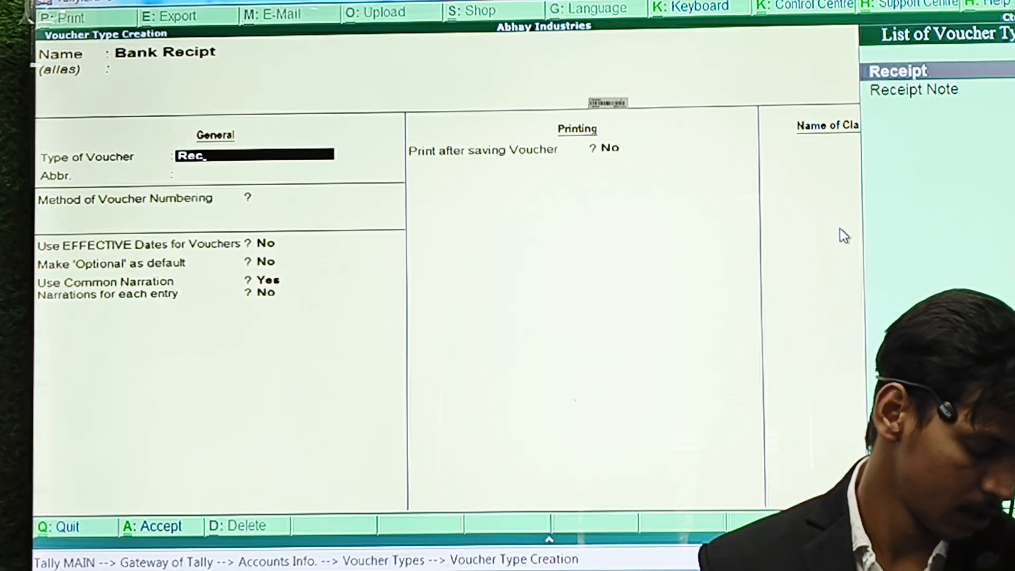
{"action": "key", "text": "Return"}
{"action": "key", "text": "ctrl+a"}
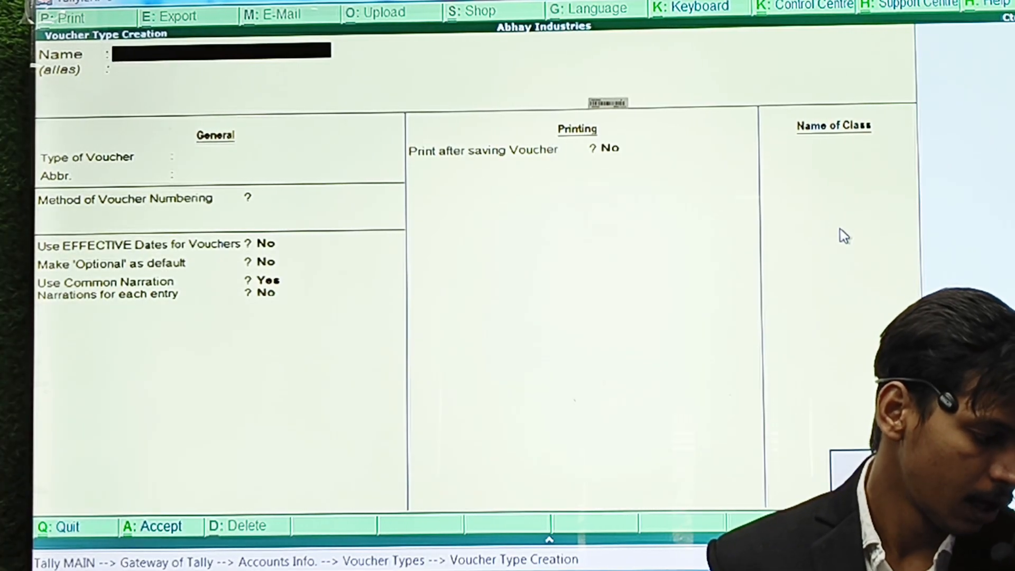
{"action": "key", "text": "Escape"}
{"action": "key", "text": "Escape"}
{"action": "key", "text": "Escape"}
{"action": "key", "text": "Escape"}
Start a new accounting voucher and switch it to Cash Recipt.
{"action": "key", "text": "v"}
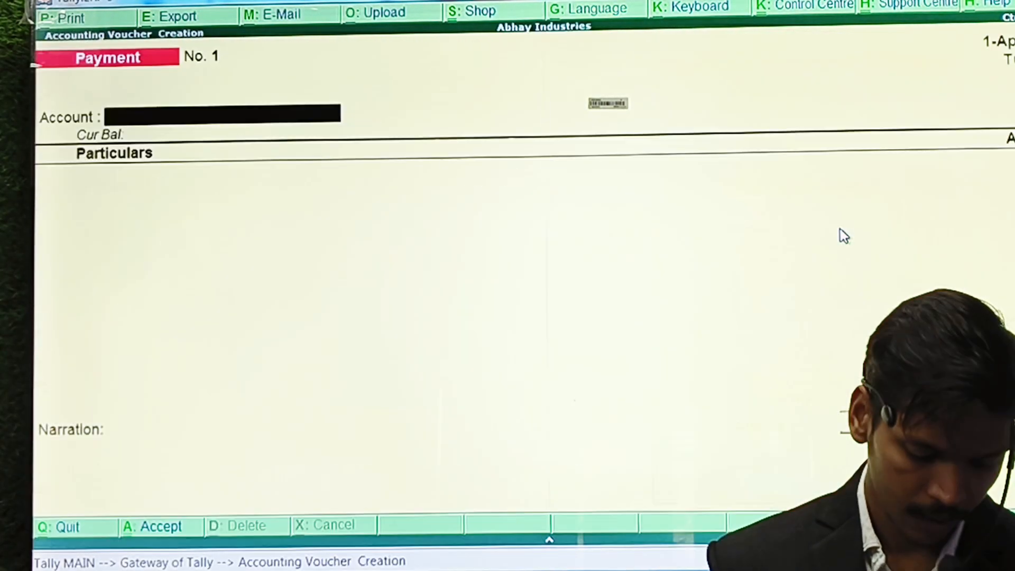
{"action": "key", "text": "F6"}
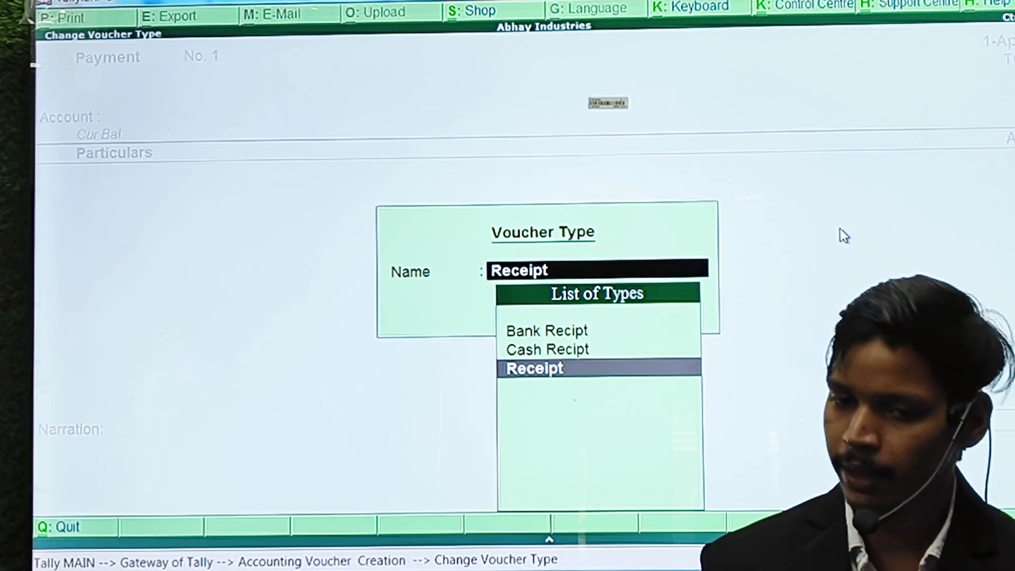
{"action": "key", "text": "Up"}
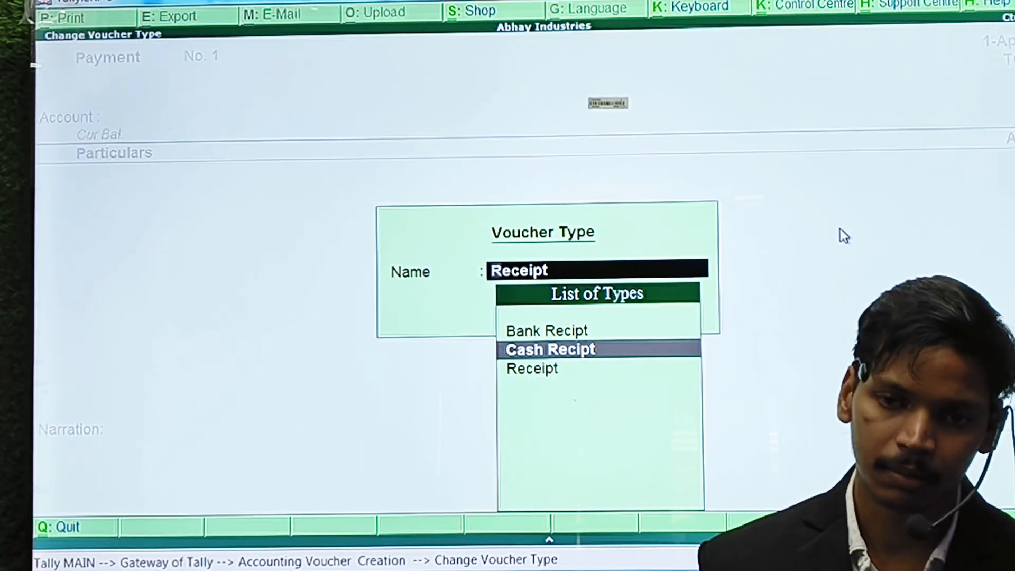
{"action": "key", "text": "Return"}
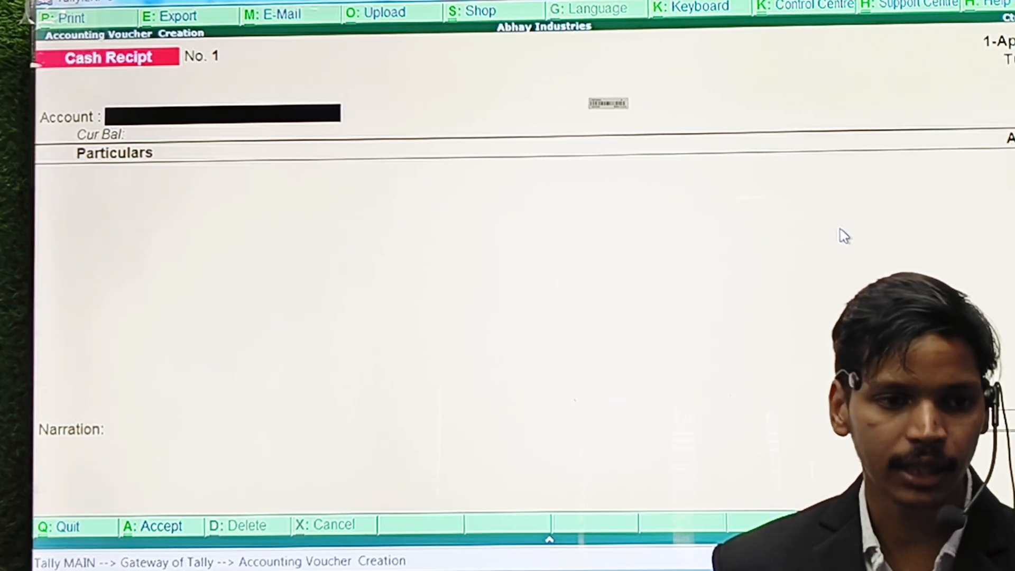
Set single entry mode to No and Use Cr/Dr to Yes, then reopen a Cash Recipt voucher.
{"action": "key", "text": "F12"}
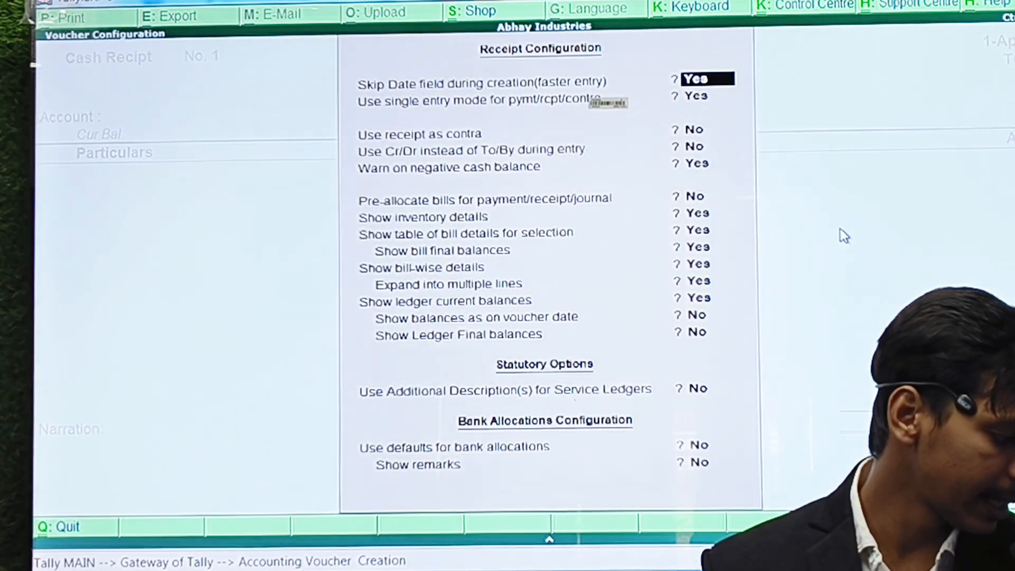
{"action": "key", "text": "n"}
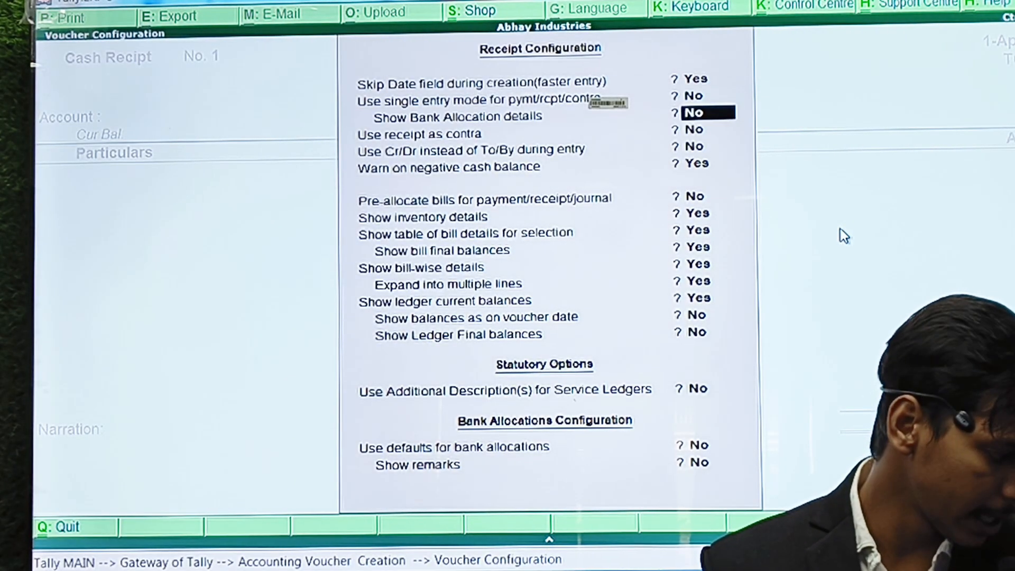
{"action": "key", "text": "Return"}
{"action": "key", "text": "Return"}
{"action": "key", "text": "Return"}
{"action": "key", "text": "Up"}
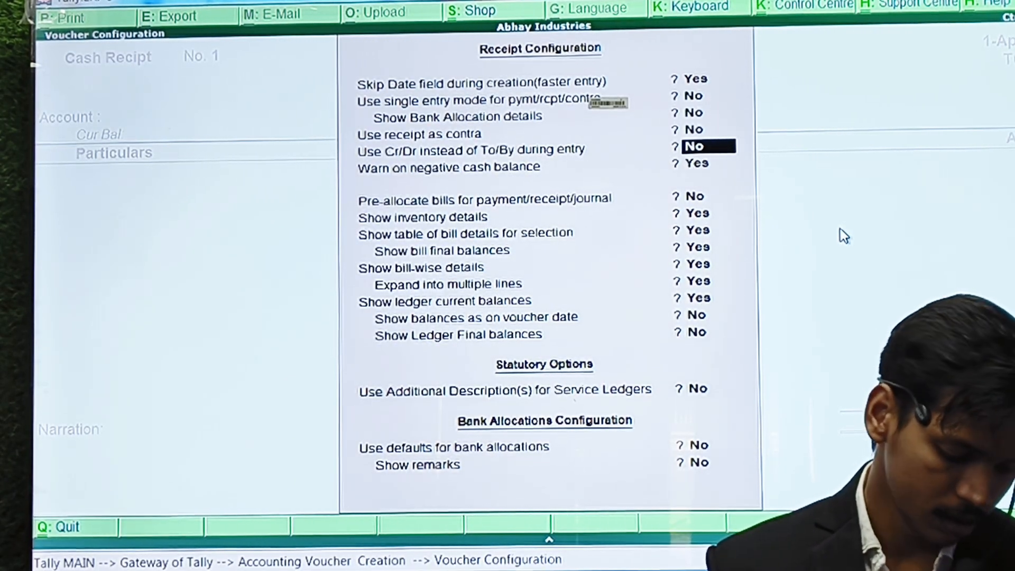
{"action": "key", "text": "y"}
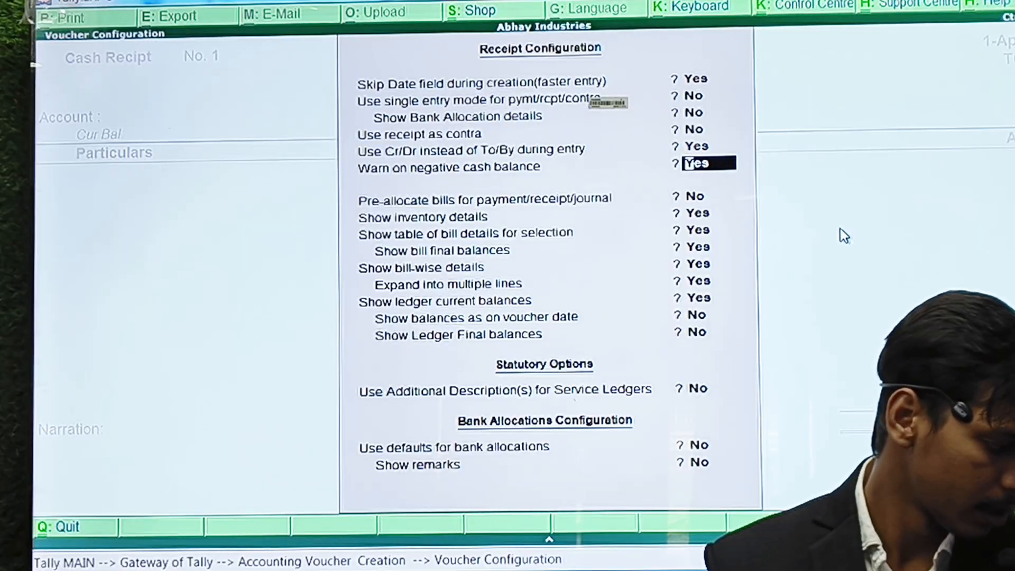
{"action": "key", "text": "ctrl+a"}
{"action": "key", "text": "Escape"}
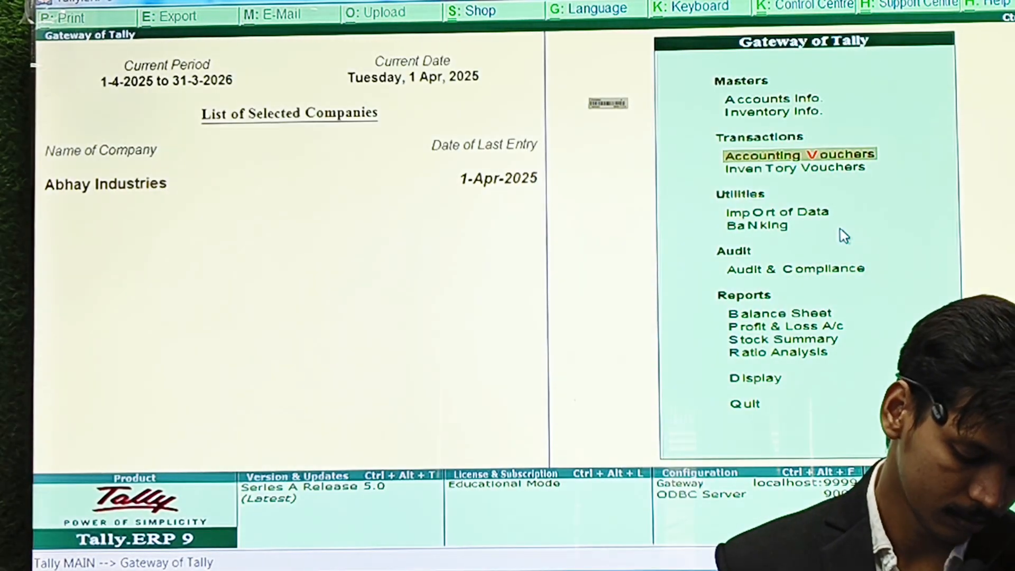
{"action": "key", "text": "Return"}
{"action": "key", "text": "F6"}
{"action": "key", "text": "Return"}
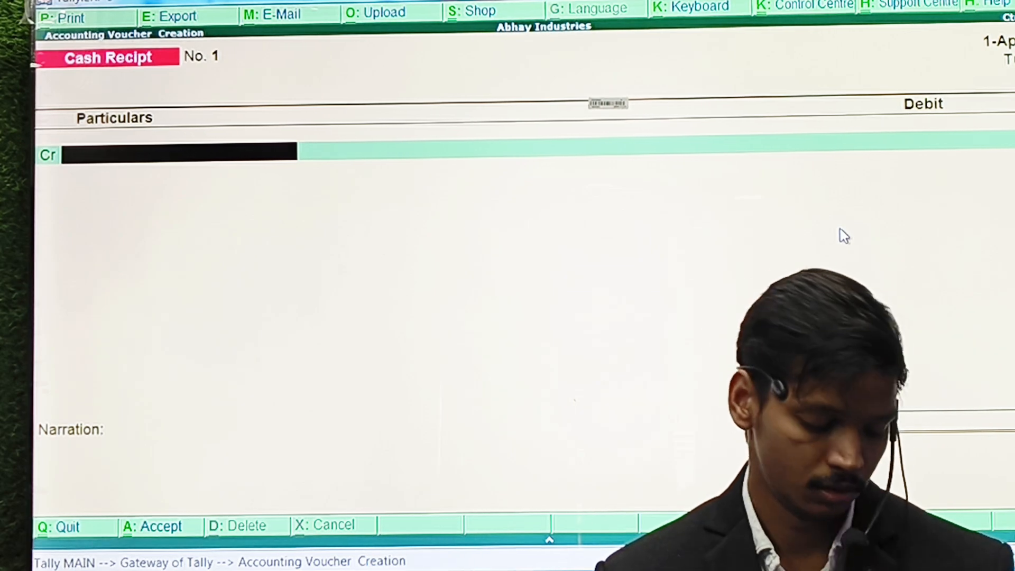
Create ledger Adca Fee Xyz under Sundry Creditors as the credited account.
{"action": "key", "text": "alt+c"}
{"action": "type", "text": "A"}
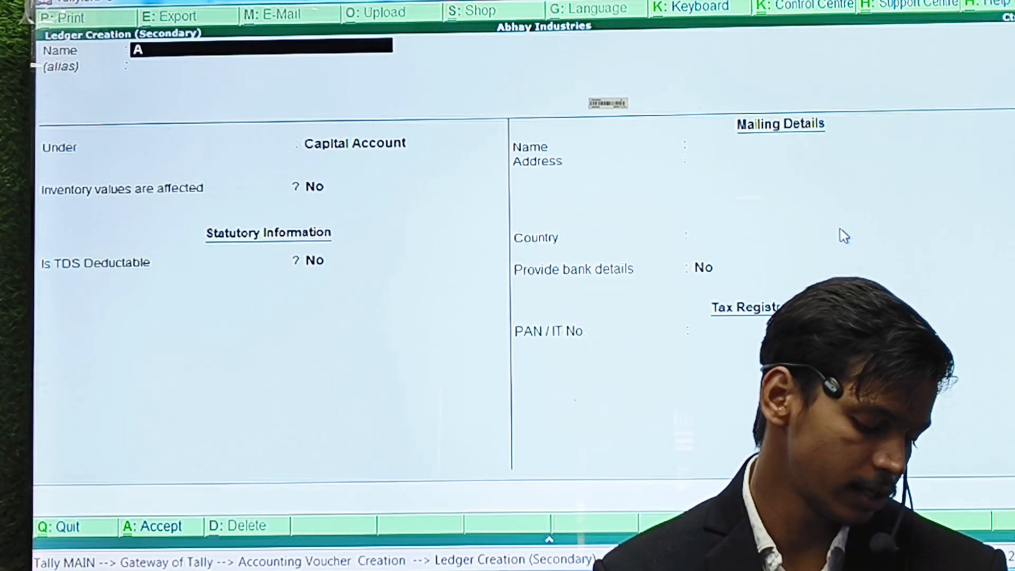
{"action": "type", "text": "dca Fee"}
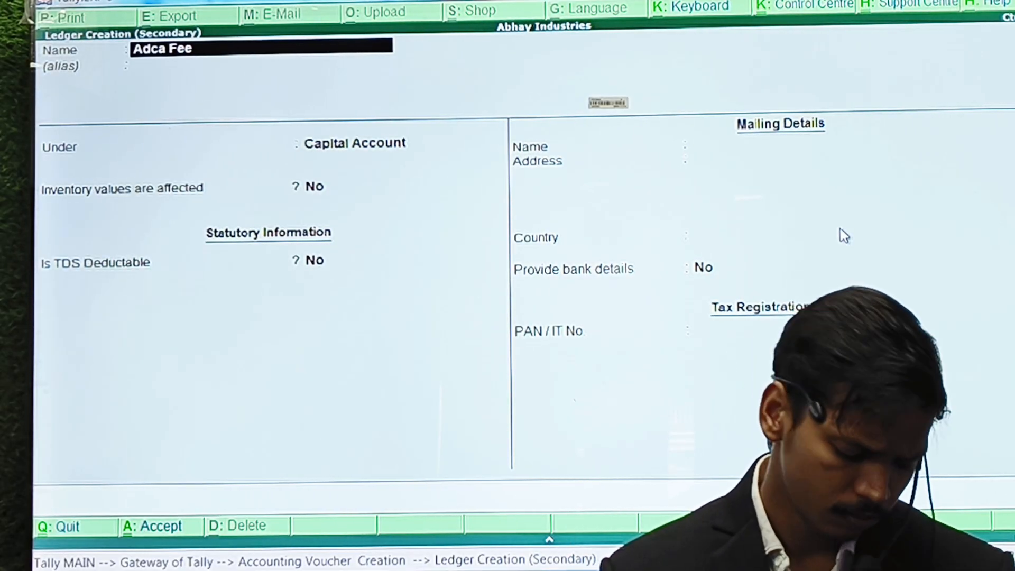
{"action": "type", "text": " Xyz"}
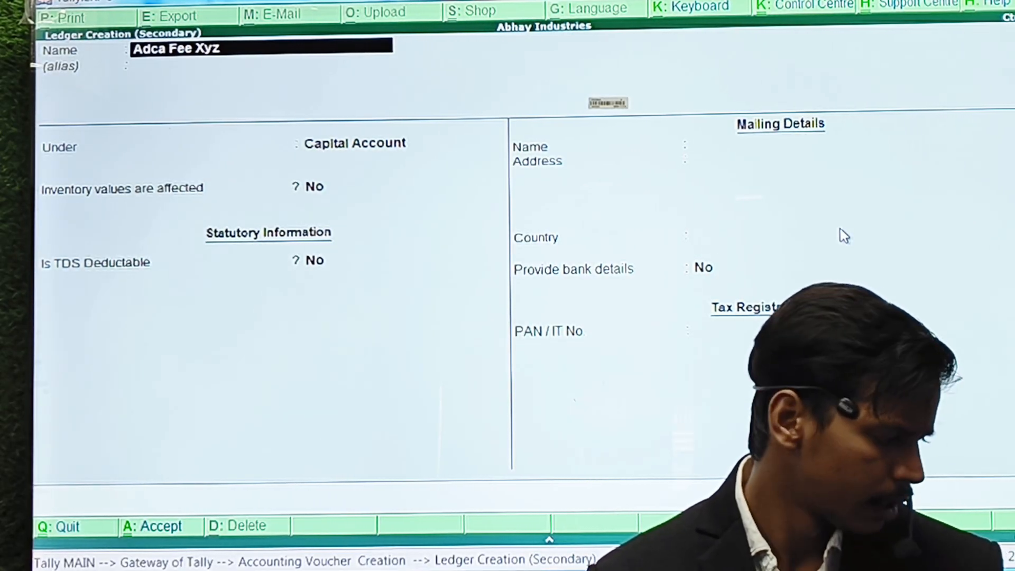
{"action": "key", "text": "Return"}
{"action": "key", "text": "Return"}
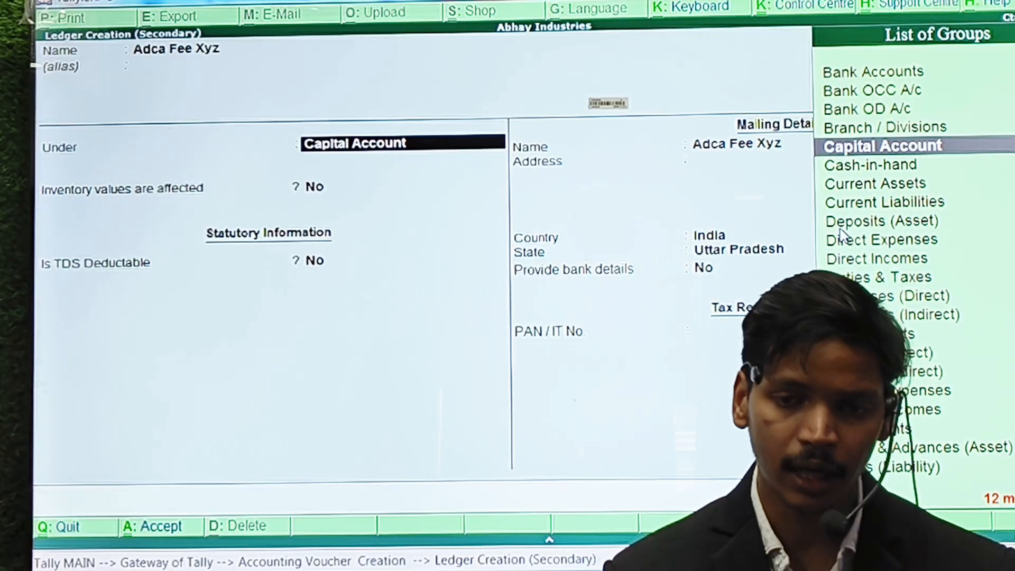
{"action": "type", "text": "Su"}
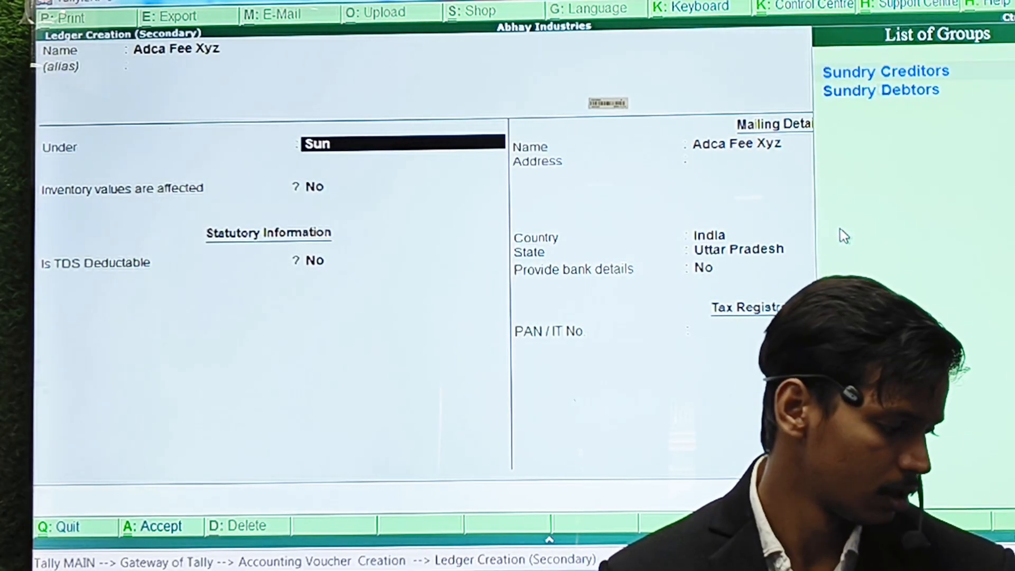
{"action": "type", "text": "n"}
{"action": "key", "text": "Return"}
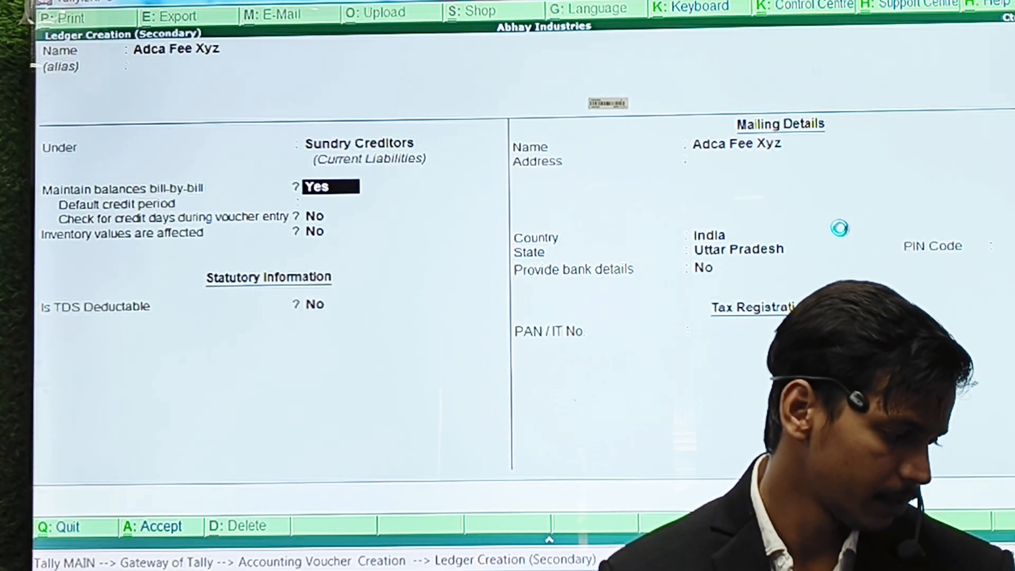
{"action": "key", "text": "ctrl+a"}
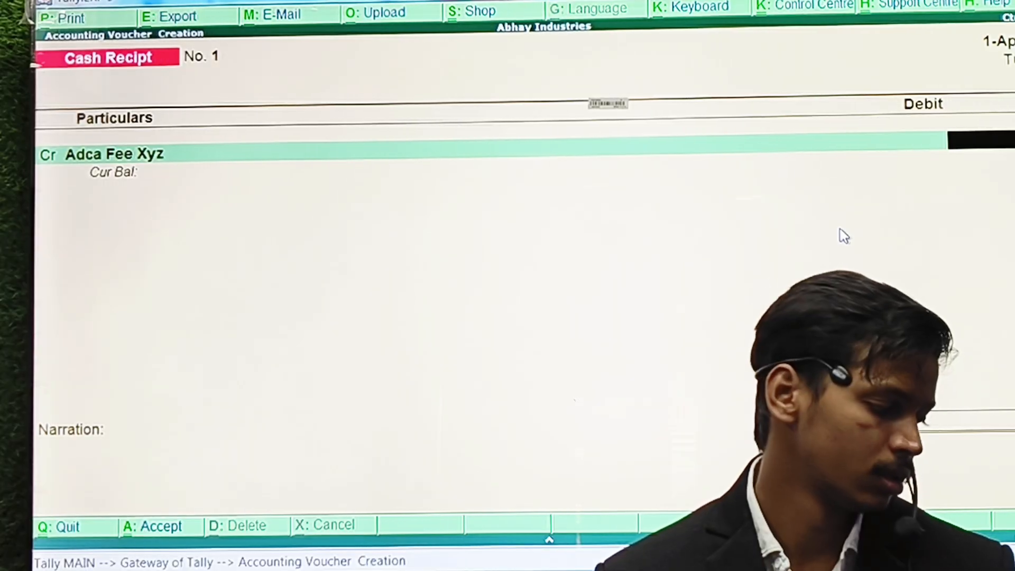
Credit Adca Fee Xyz 2,000.00 On Account, debit Cash 2,000.00, and accept the voucher.
{"action": "key", "text": "Return"}
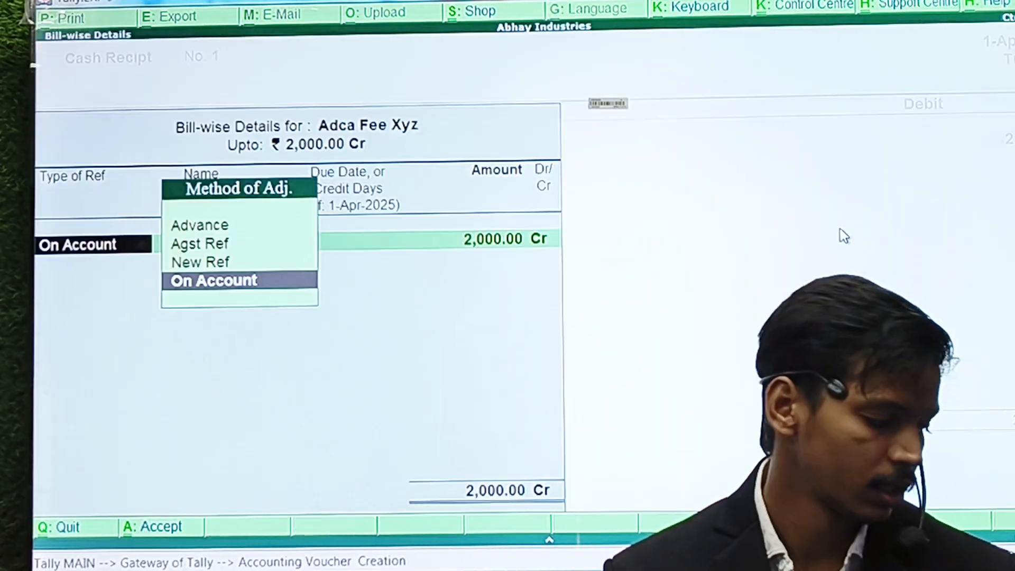
{"action": "key", "text": "Return"}
{"action": "key", "text": "Return"}
{"action": "key", "text": "Return"}
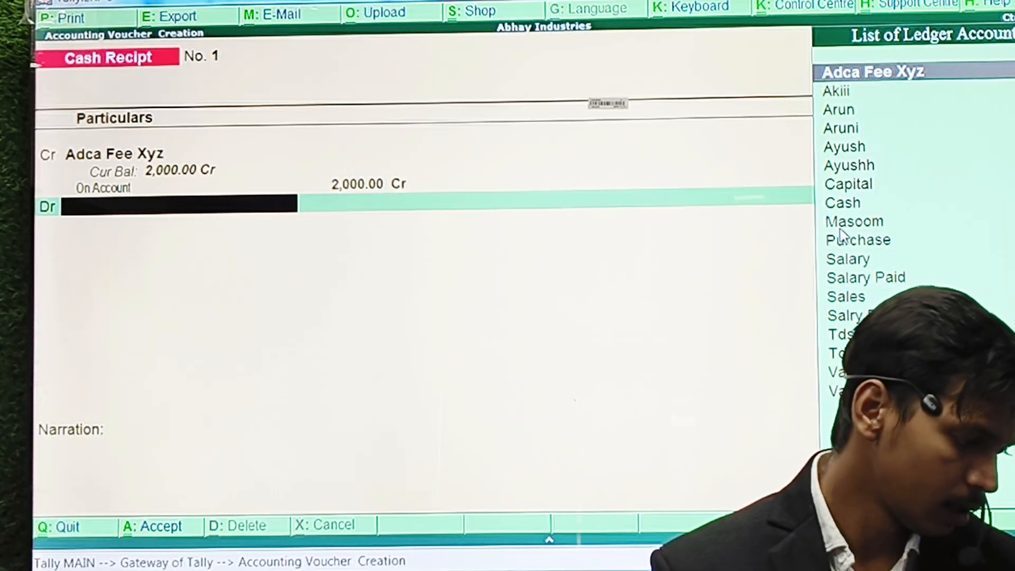
{"action": "type", "text": "C"}
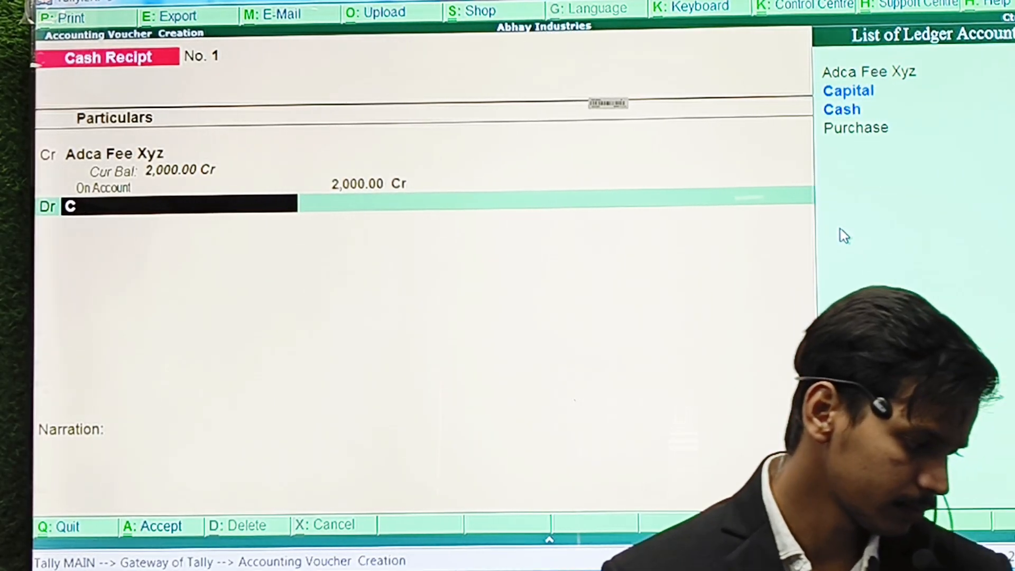
{"action": "key", "text": "Down"}
{"action": "key", "text": "Return"}
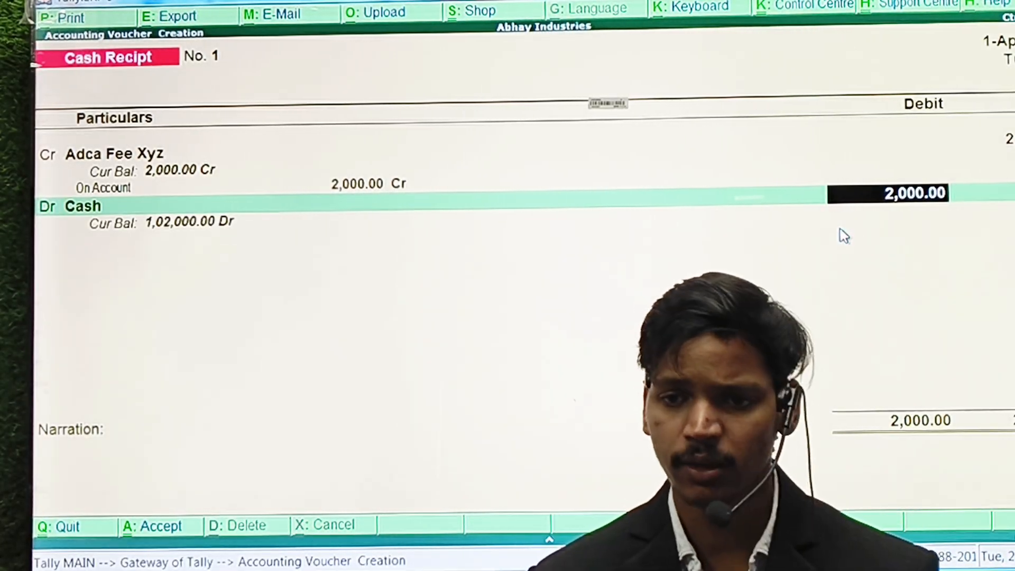
{"action": "key", "text": "Return"}
{"action": "key", "text": "Return"}
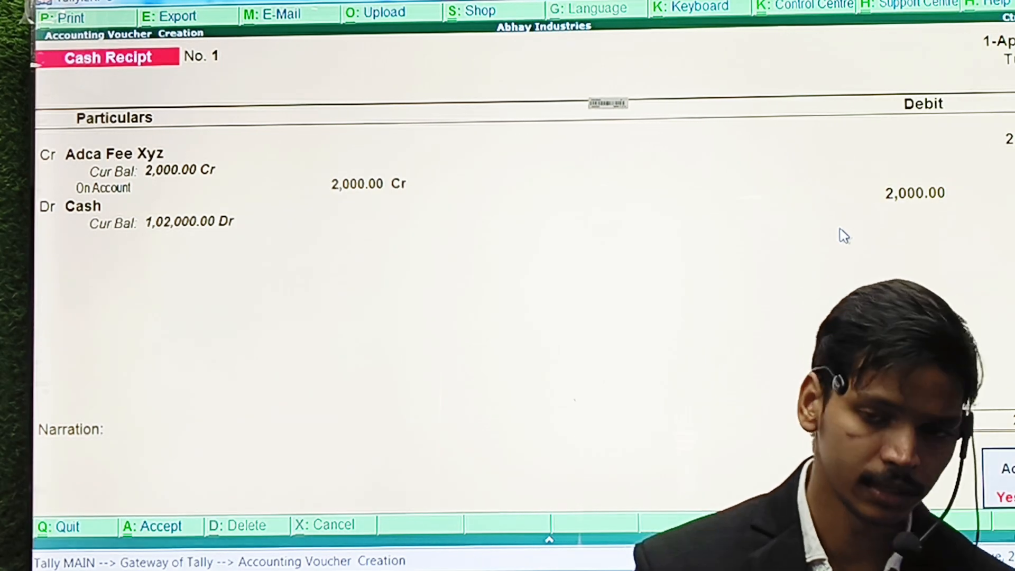
{"action": "key", "text": "Return"}
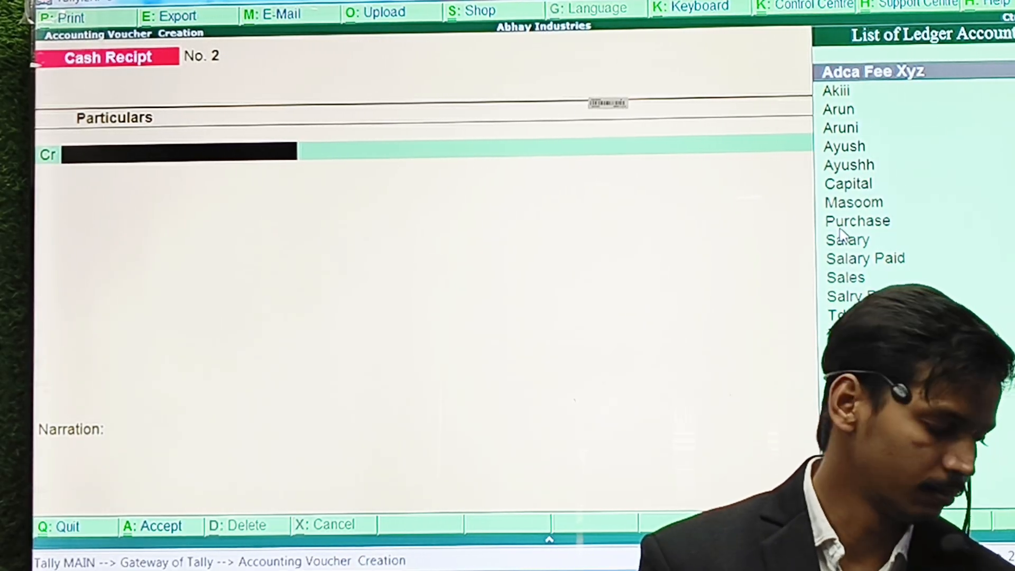
Close the voucher screen and decline quitting to stay at the Gateway of Tally.
{"action": "key", "text": "Escape"}
{"action": "key", "text": "Escape"}
{"action": "key", "text": "n"}
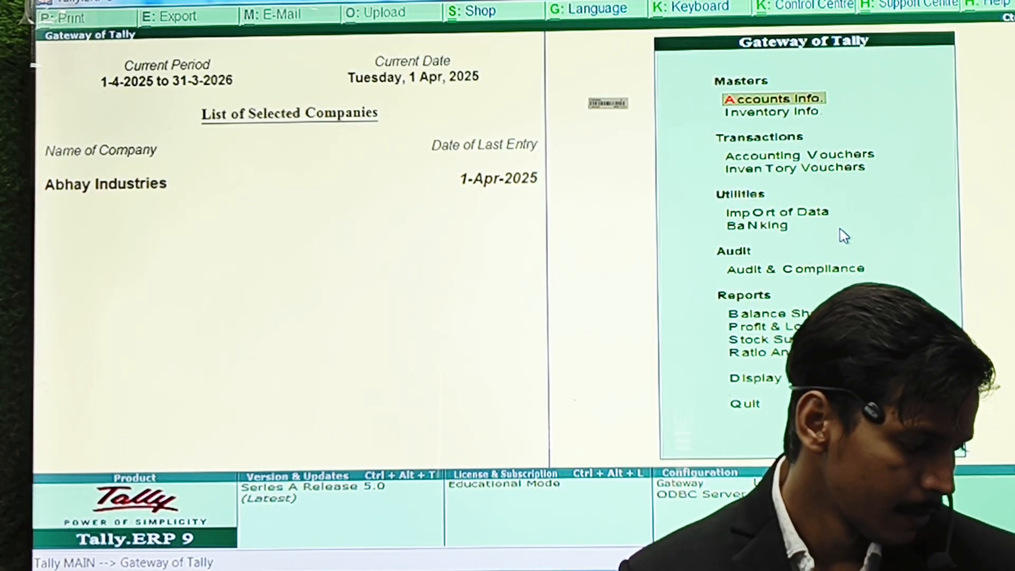
Open the Day Book and bring up its export settings.
{"action": "key", "text": "d"}
{"action": "key", "text": "y"}
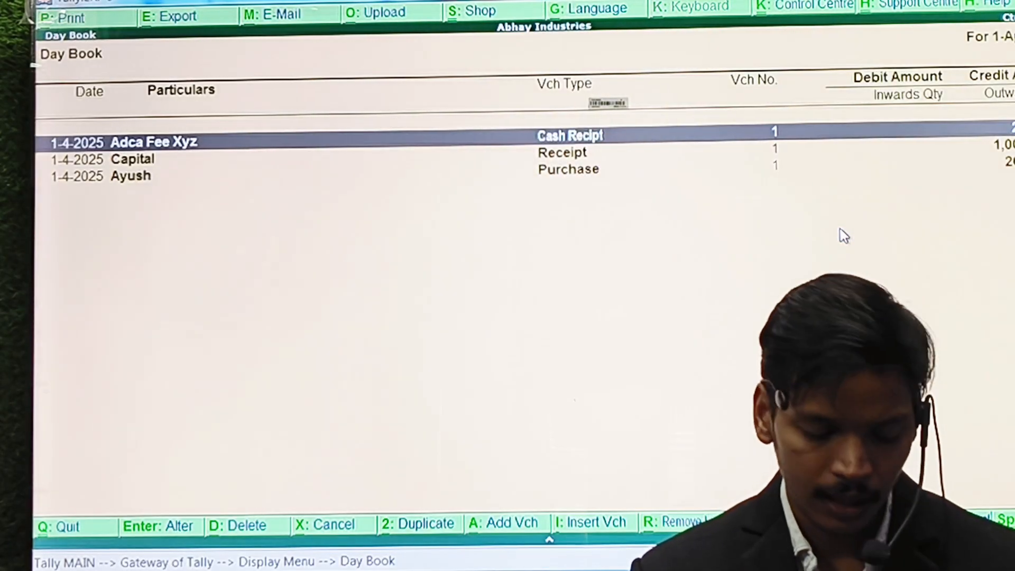
{"action": "key", "text": "alt+e"}
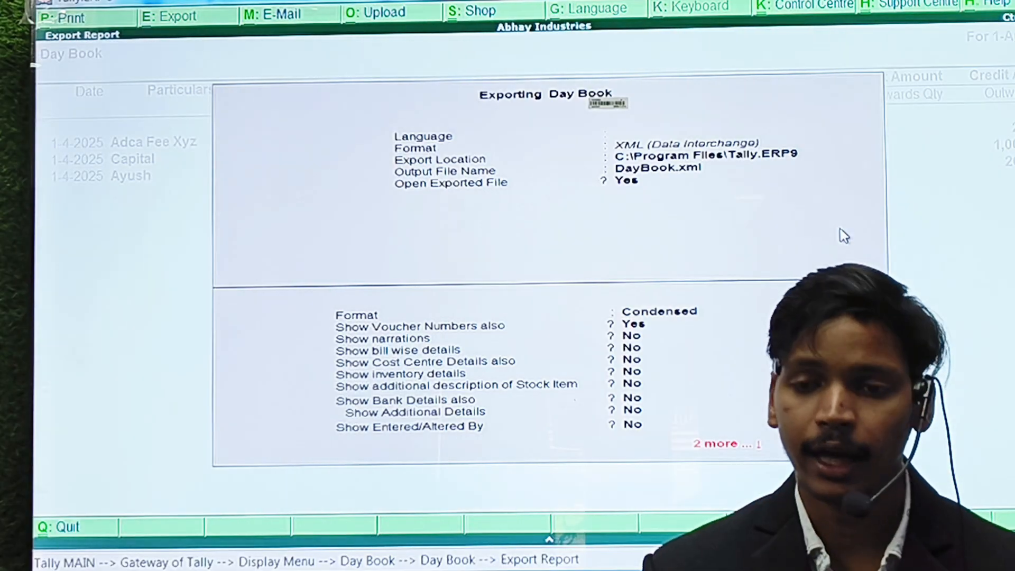
{"action": "key", "text": "ctrl+a"}
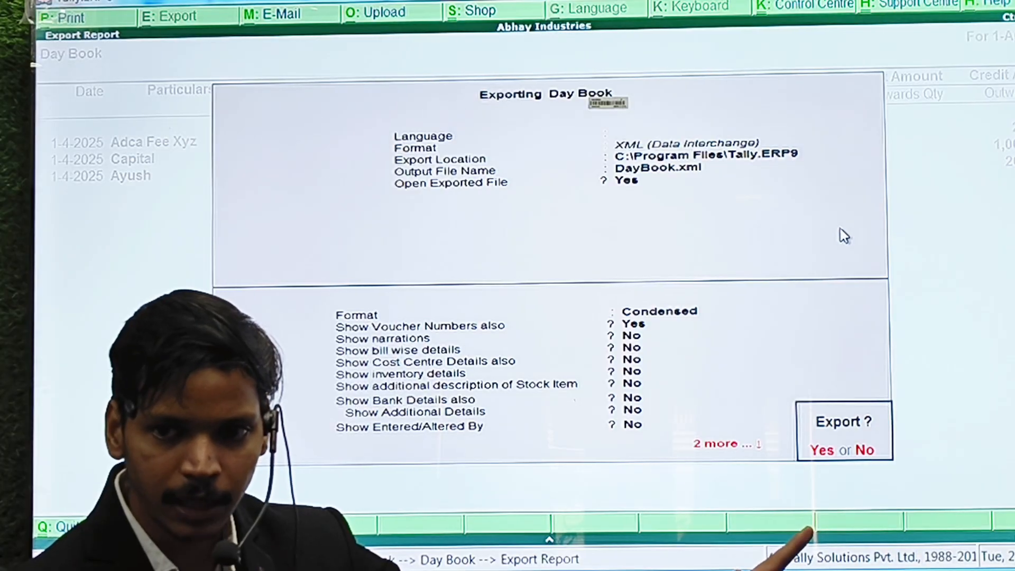
Export all Day Book vouchers as XML file dell.xml with Default language.
{"action": "key", "text": "n"}
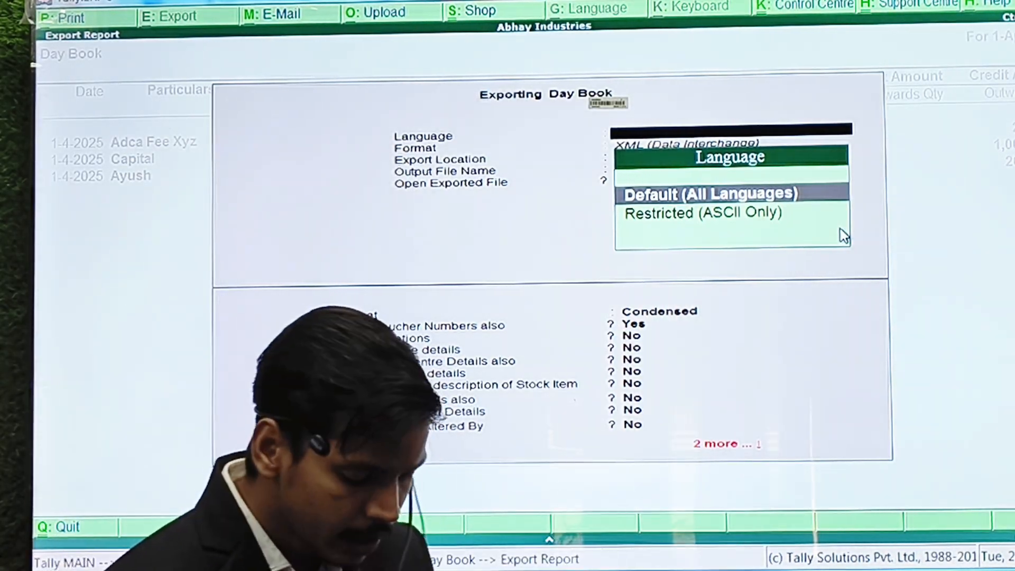
{"action": "key", "text": "Return"}
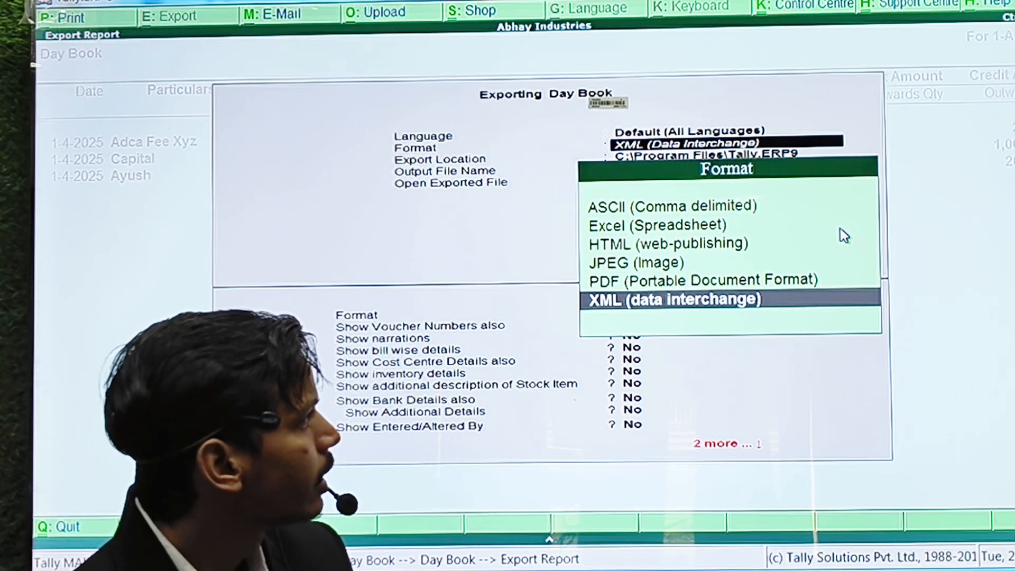
{"action": "key", "text": "Return"}
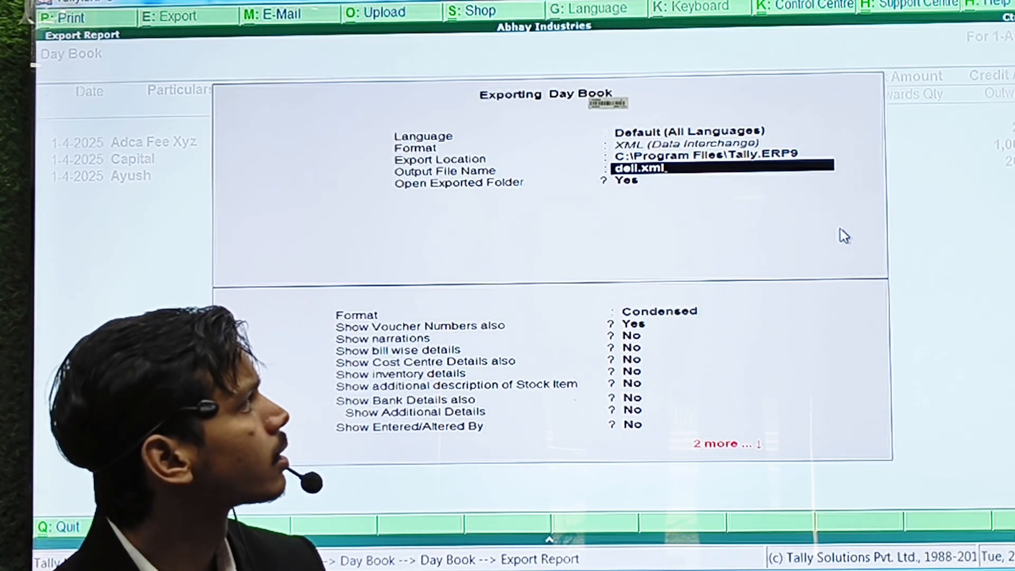
{"action": "key", "text": "Return"}
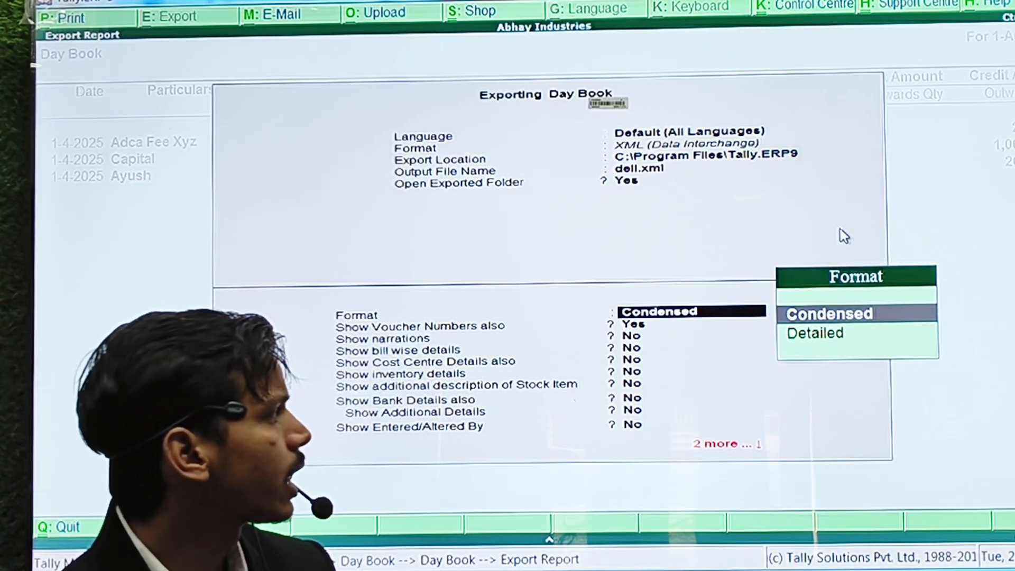
{"action": "key", "text": "Return"}
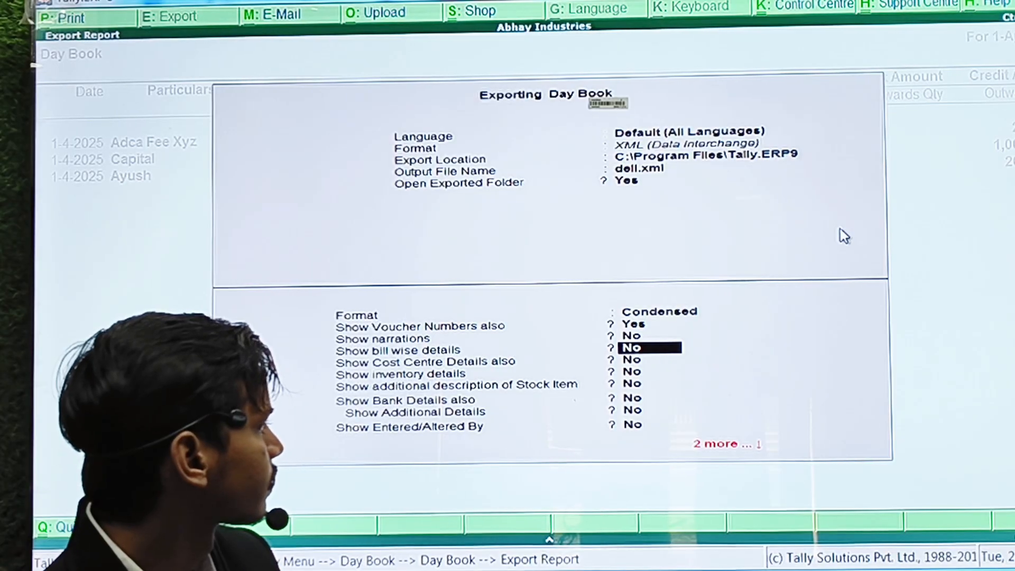
{"action": "key", "text": "Return"}
{"action": "key", "text": "Return"}
{"action": "key", "text": "Return"}
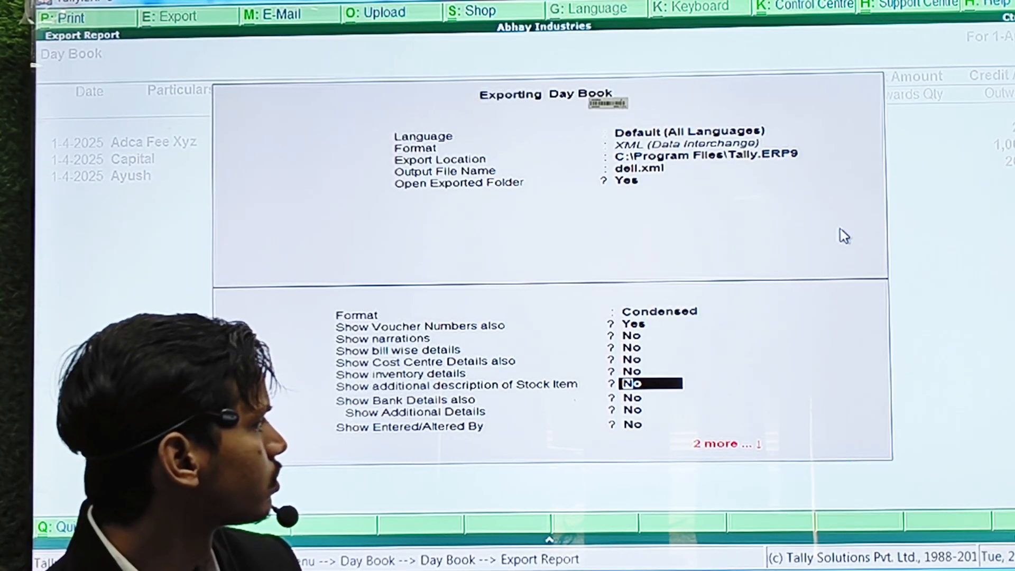
{"action": "key", "text": "Return"}
{"action": "key", "text": "Return"}
{"action": "key", "text": "Return"}
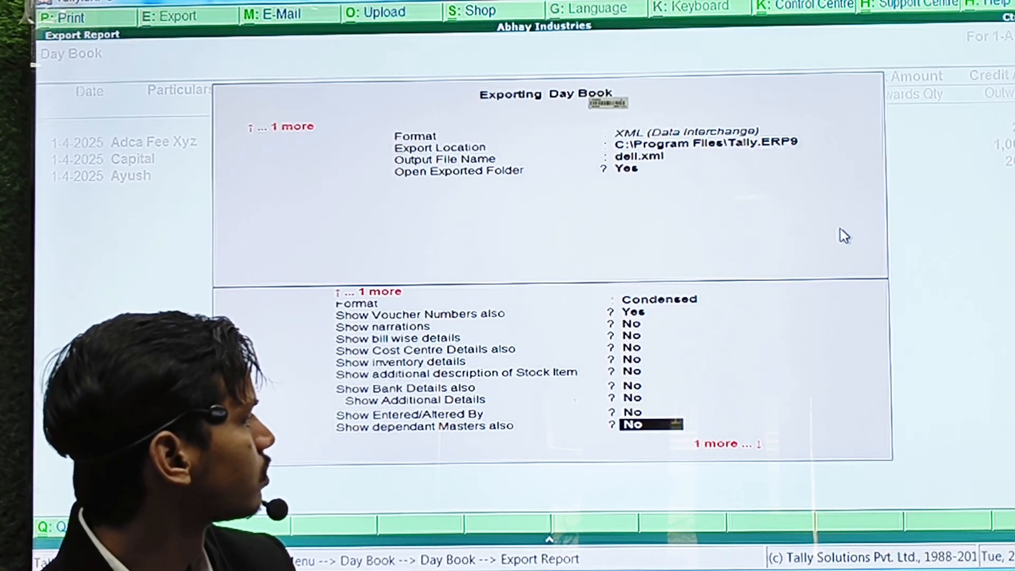
{"action": "key", "text": "Return"}
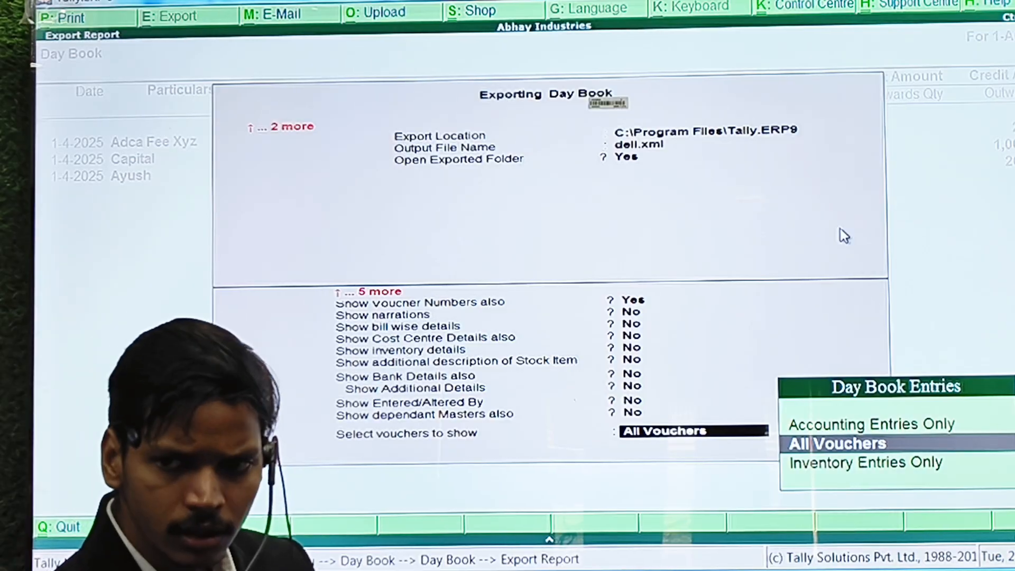
{"action": "key", "text": "Return"}
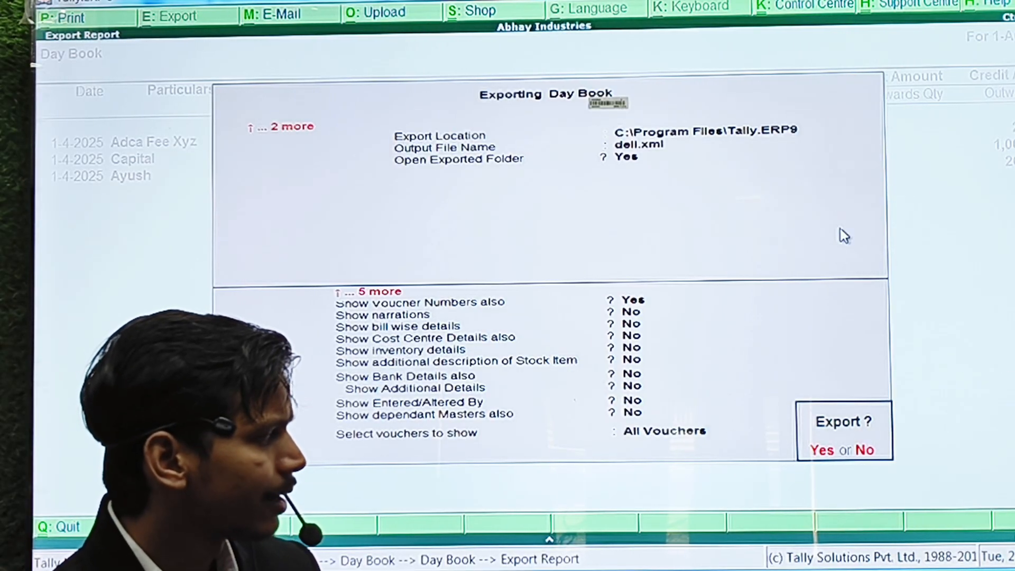
{"action": "key", "text": "Return"}
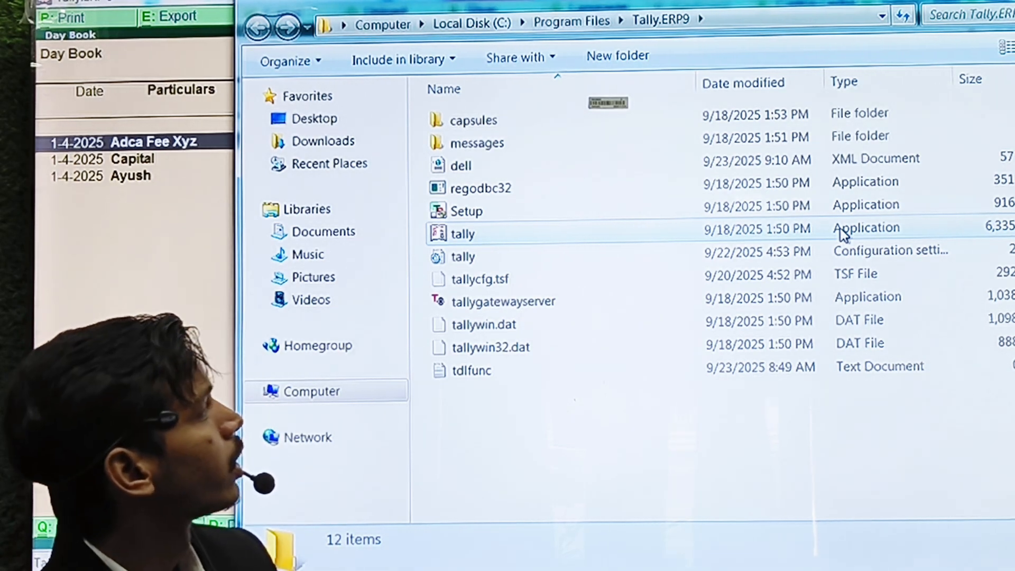
Close the Explorer window showing dell.xml and return to the Day Book.
{"action": "key", "text": "alt+space"}
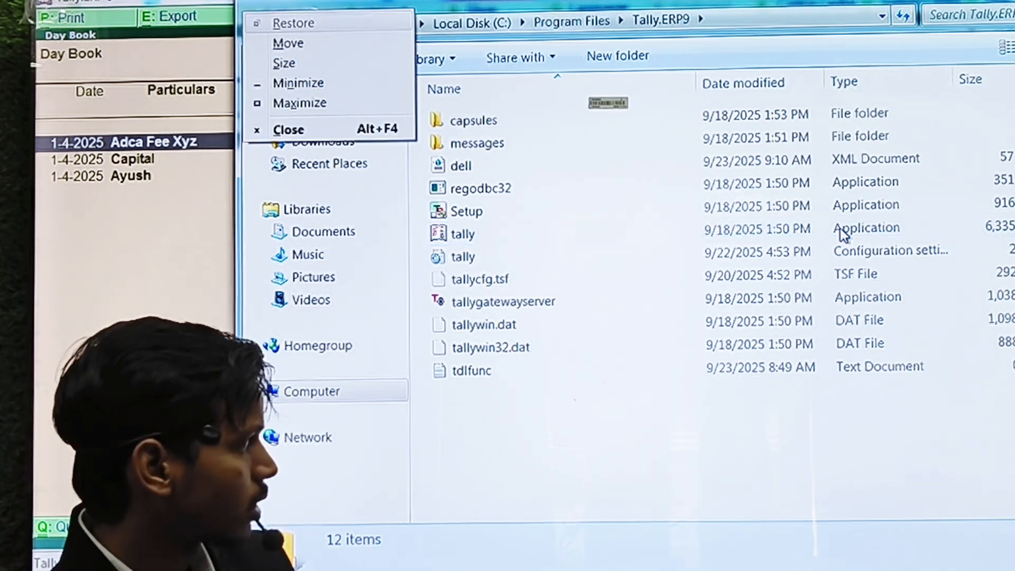
{"action": "key", "text": "c"}
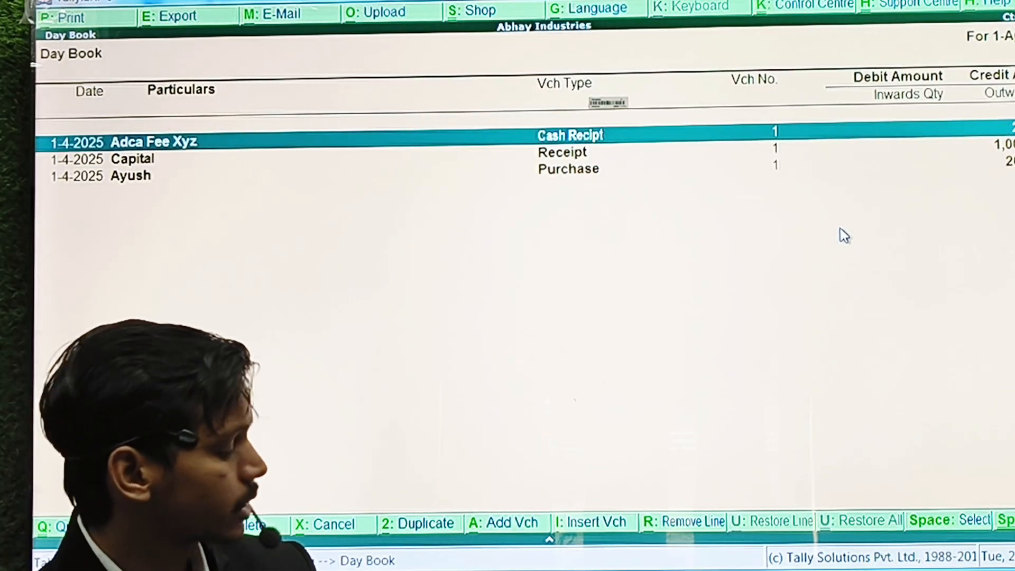
Delete the three 1-4-2025 vouchers from the Day Book.
{"action": "key", "text": "space"}
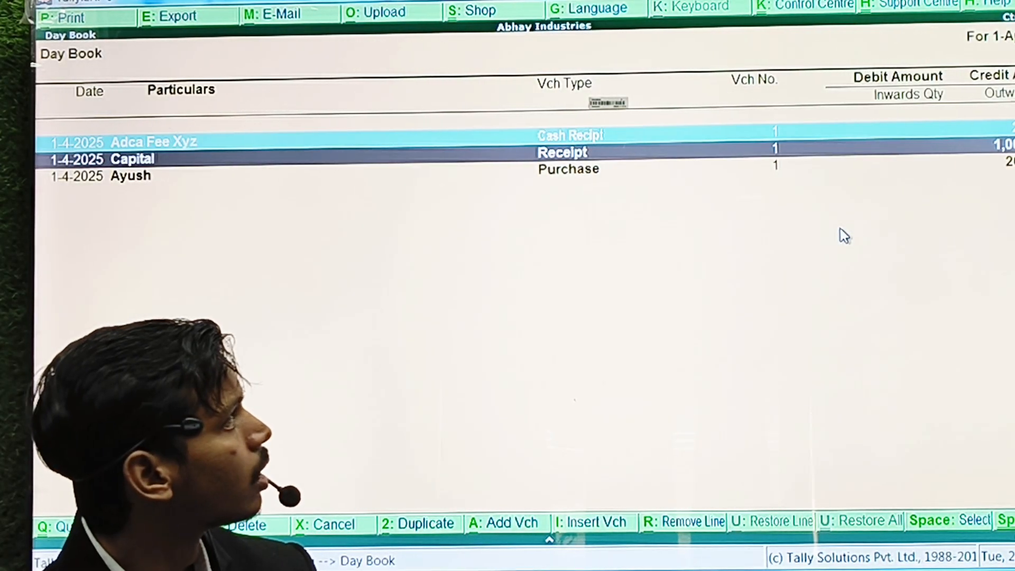
{"action": "key", "text": "space"}
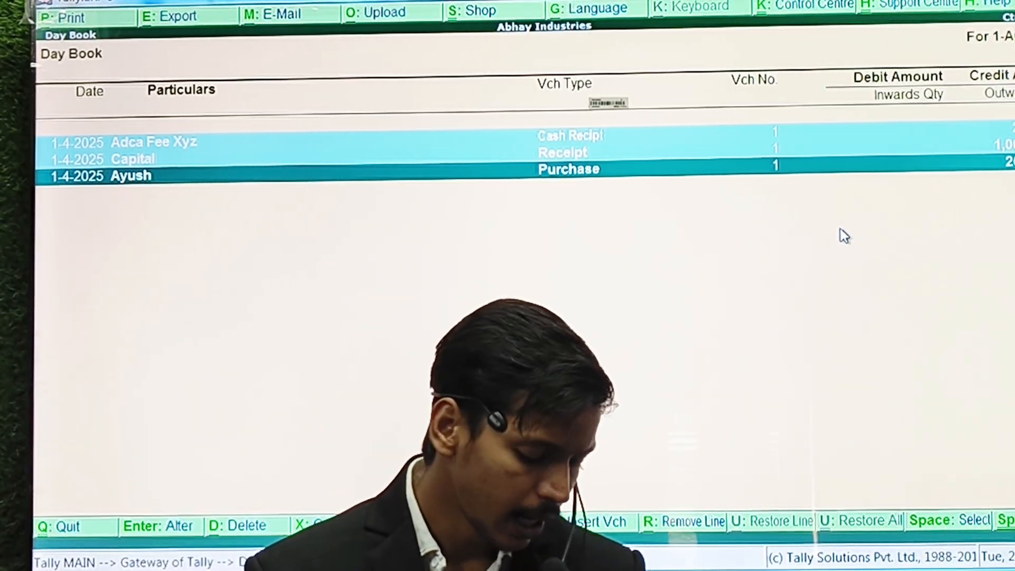
{"action": "key", "text": "alt+d"}
{"action": "key", "text": "y"}
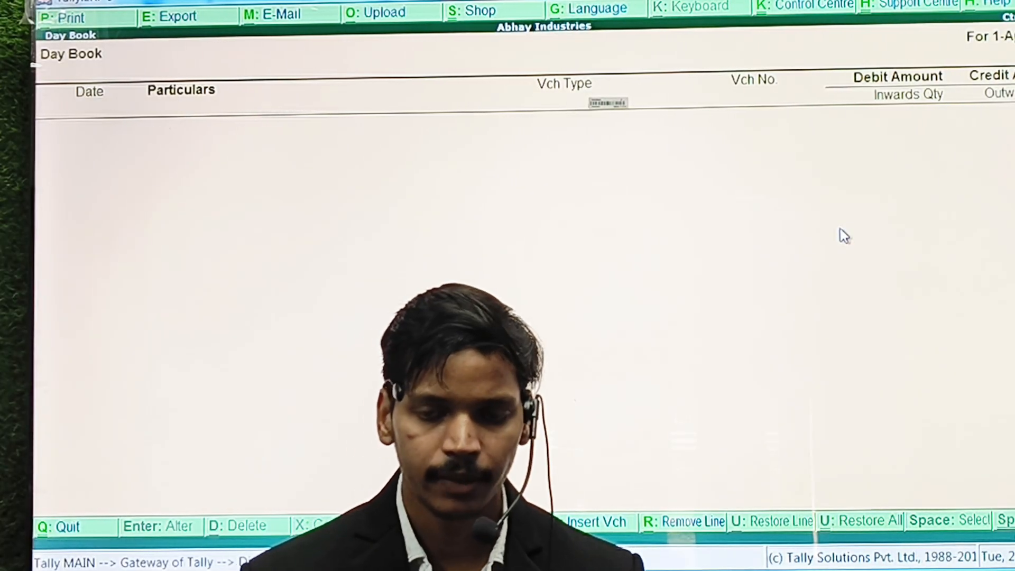
Leave the Day Book, decline quitting, and open the Display menu.
{"action": "key", "text": "Escape"}
{"action": "key", "text": "Escape"}
{"action": "key", "text": "Escape"}
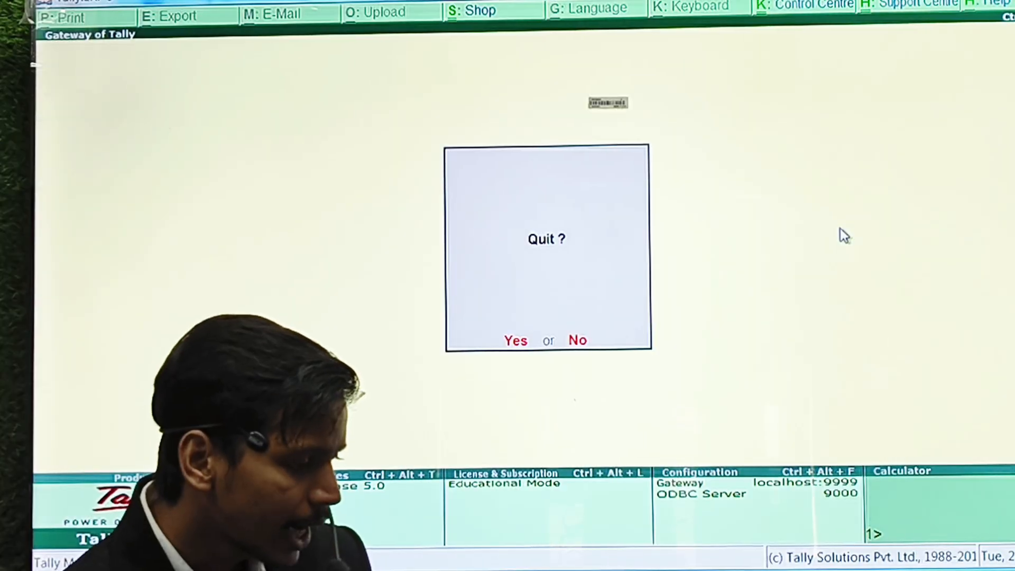
{"action": "key", "text": "n"}
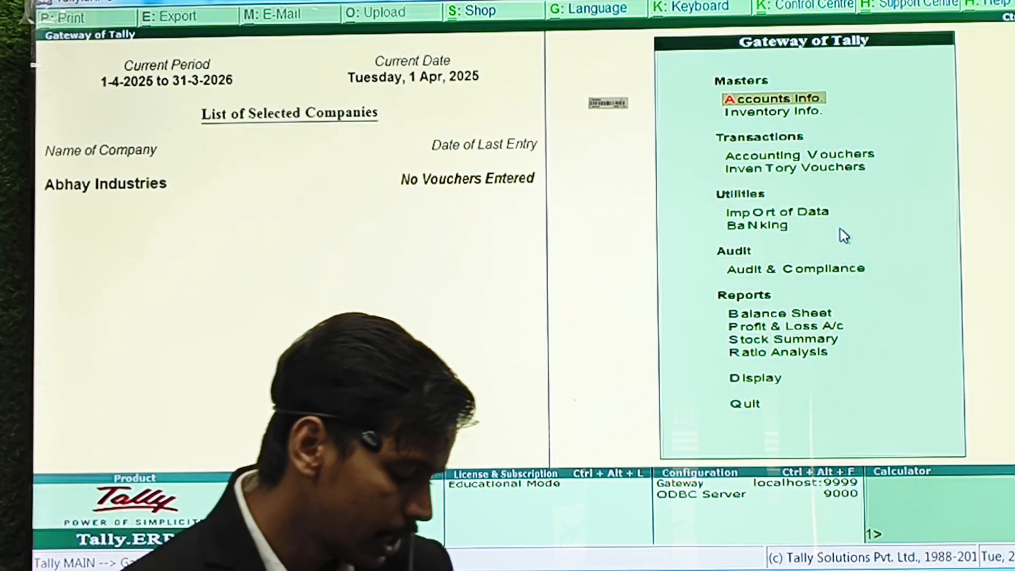
{"action": "key", "text": "d"}
{"action": "key", "text": "d"}
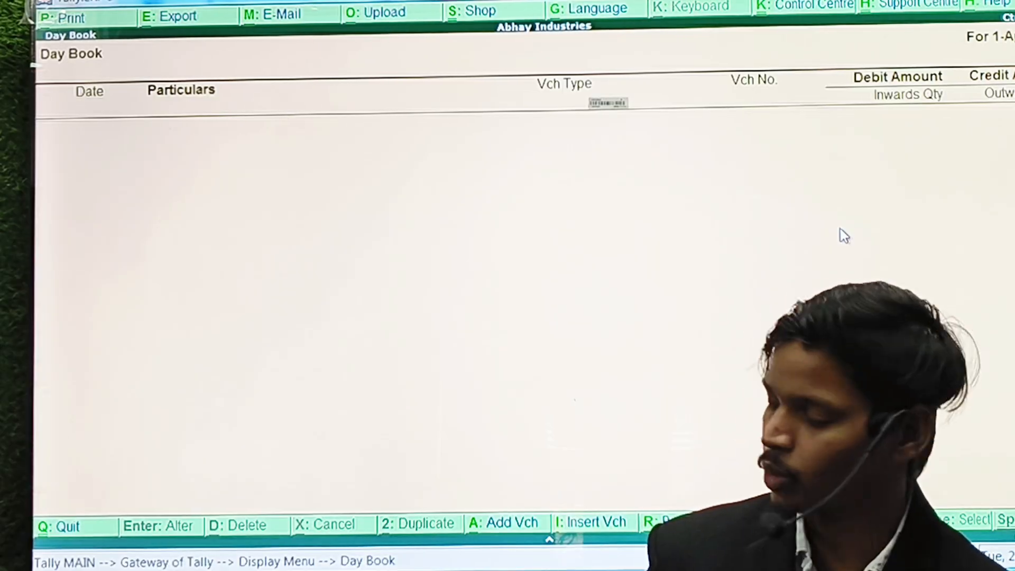
Back out of the empty Day Book and begin an Import of Masters, entering the file name.
{"action": "key", "text": "Escape"}
{"action": "key", "text": "Escape"}
{"action": "key", "text": "Escape"}
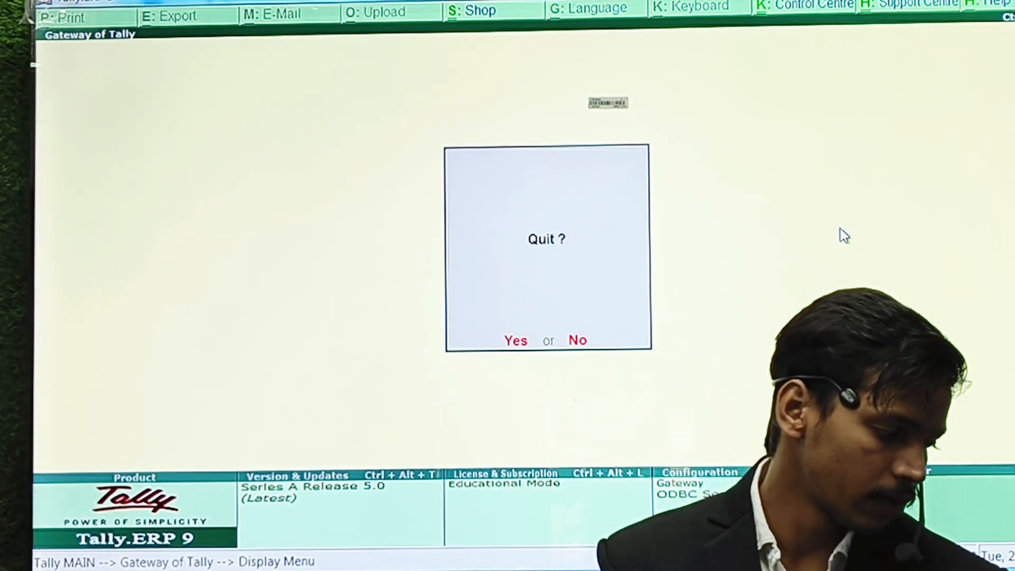
{"action": "key", "text": "Escape"}
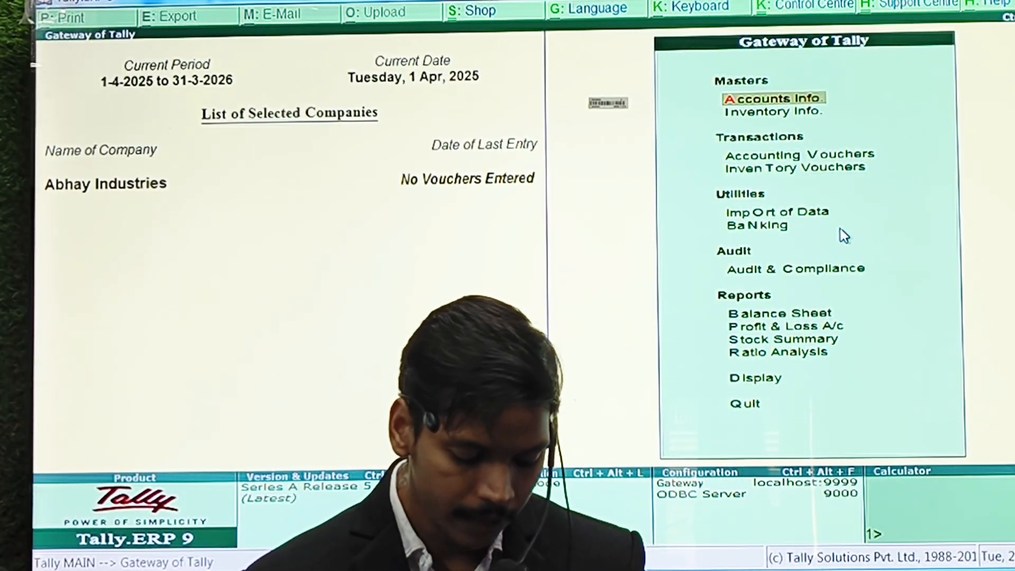
{"action": "key", "text": "o"}
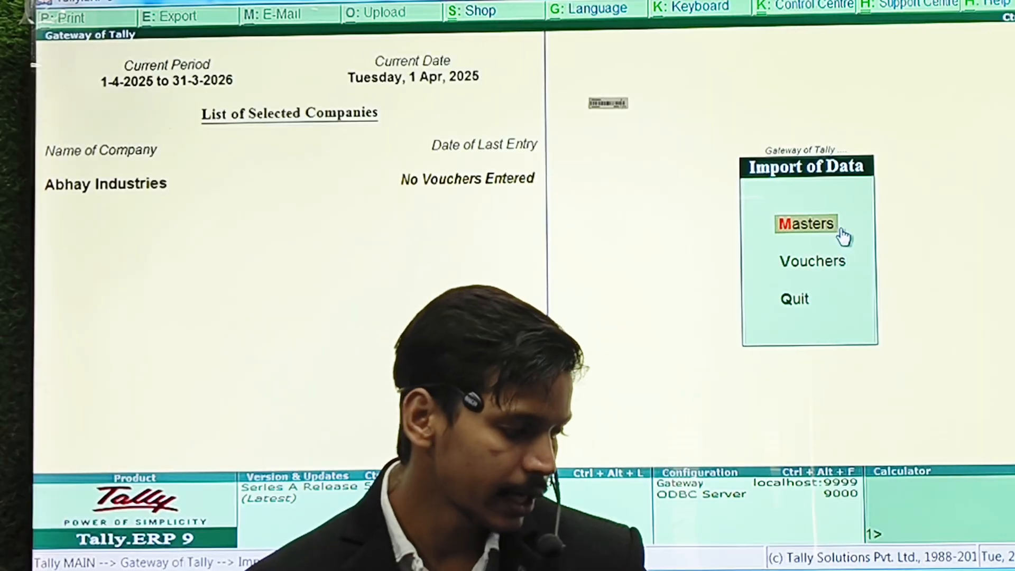
{"action": "left_click", "coordinate": [841, 231]}
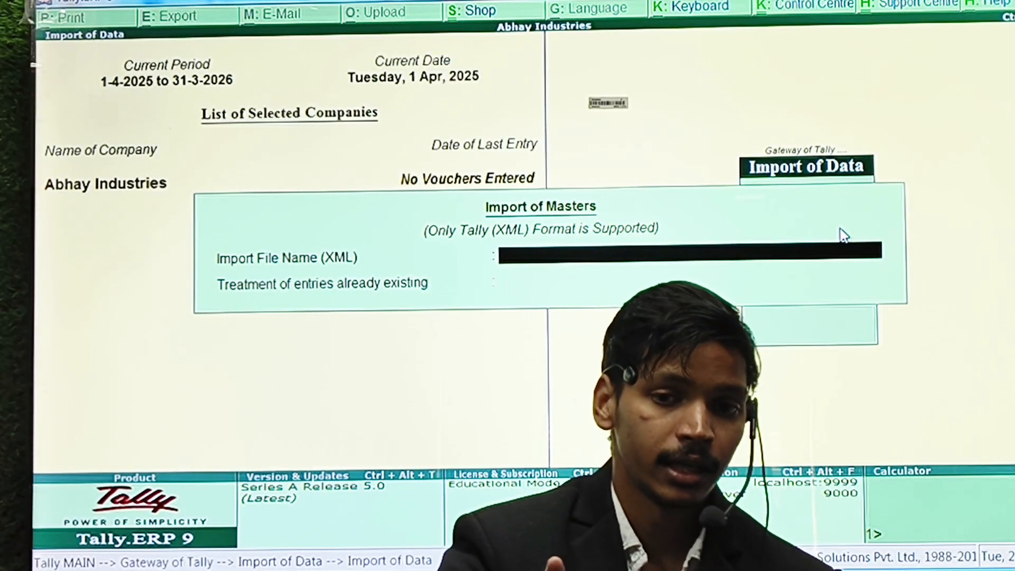
{"action": "type", "text": "ed"}
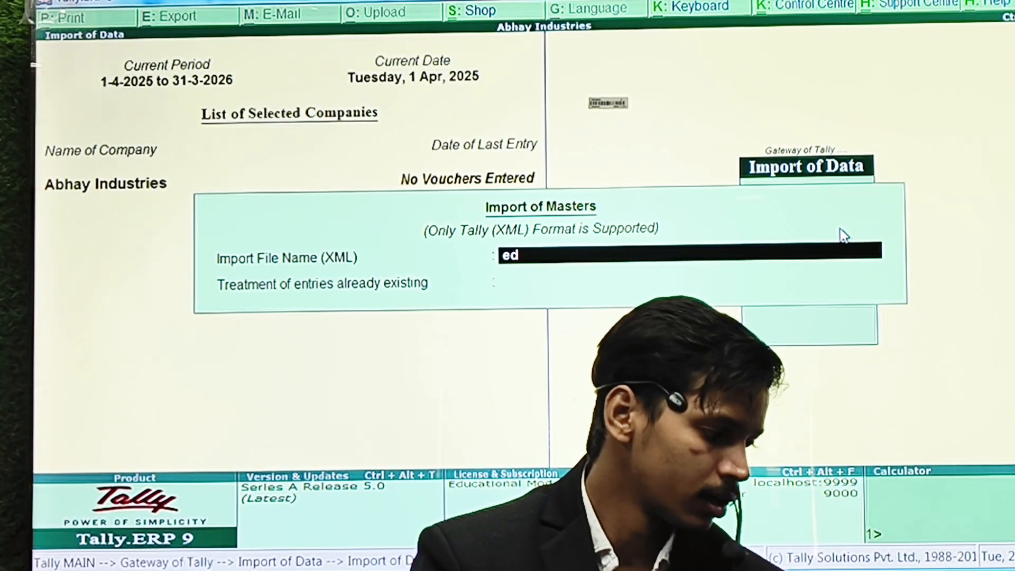
{"action": "key", "text": "BackSpace"}
{"action": "type", "text": "de"}
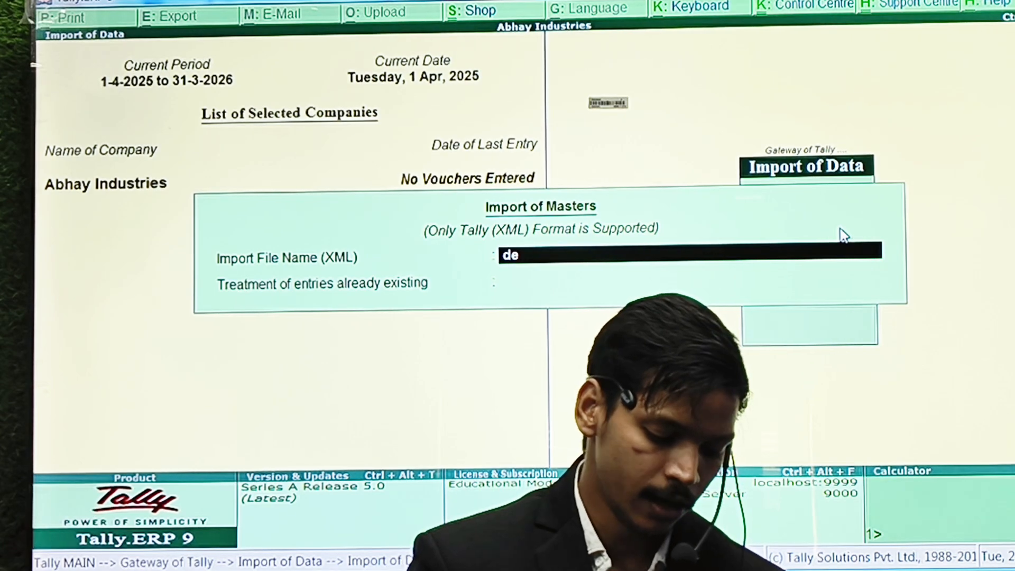
{"action": "type", "text": "ll.xmkl"}
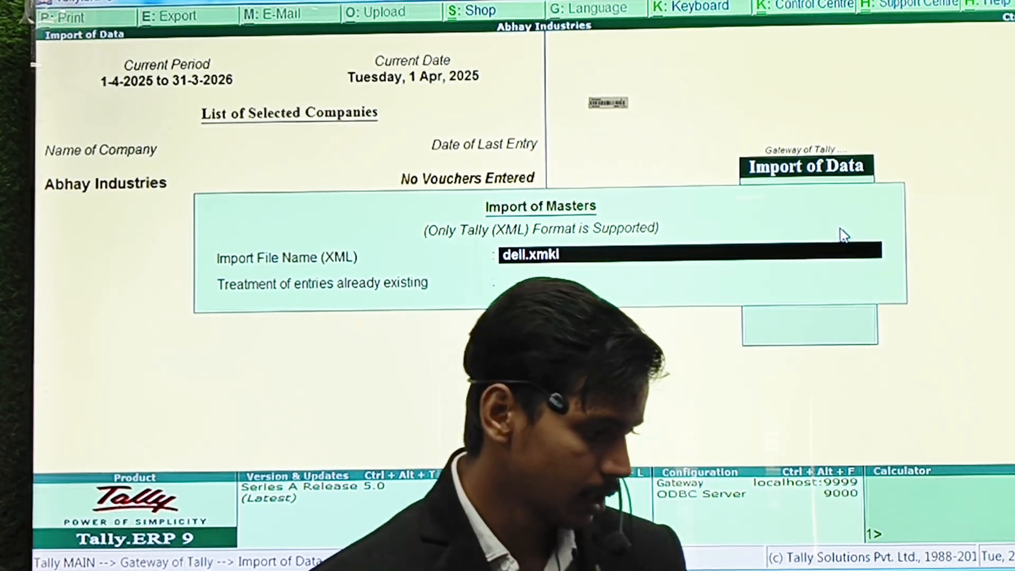
{"action": "key", "text": "BackSpace"}
{"action": "key", "text": "BackSpace"}
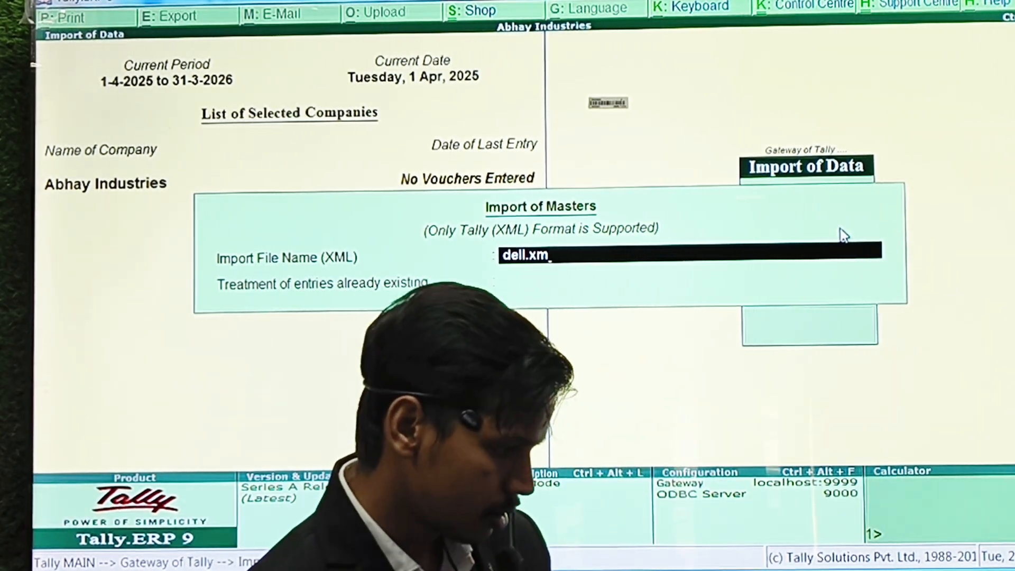
{"action": "type", "text": "kl"}
{"action": "key", "text": "BackSpace"}
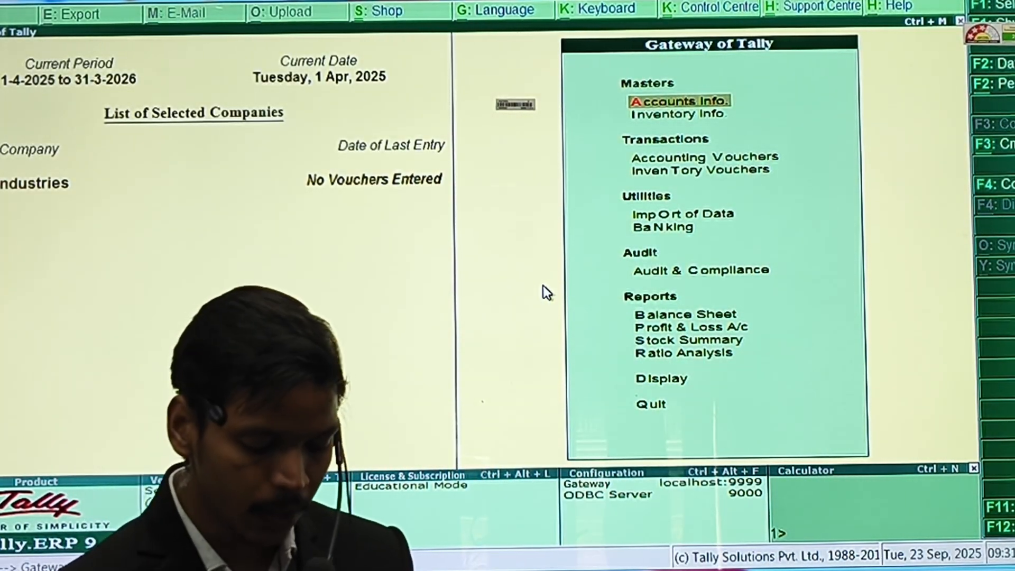
Import masters from dell.xml into Abhay Industries and return to the gateway.
{"action": "key", "text": "o"}
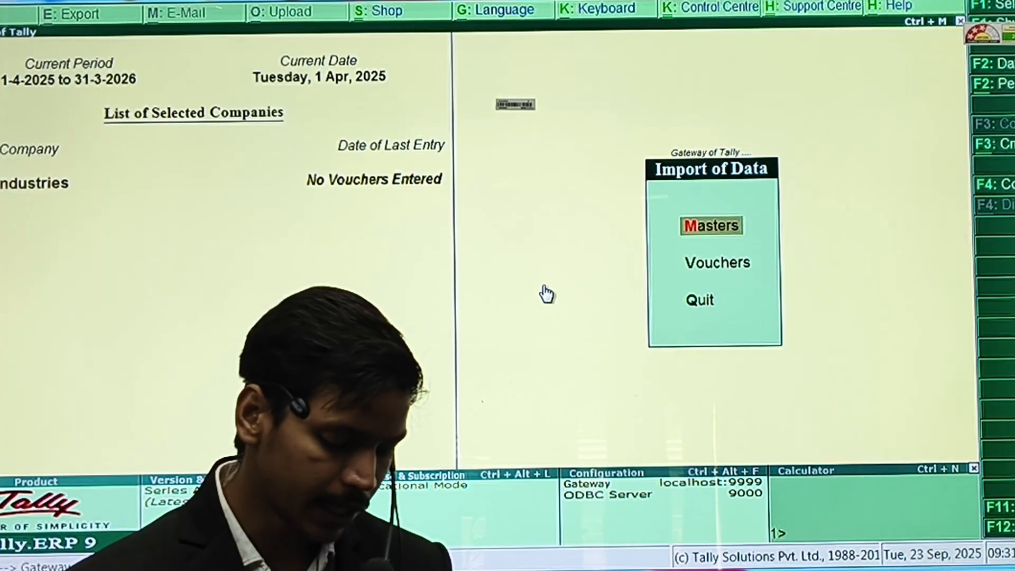
{"action": "key", "text": "Return"}
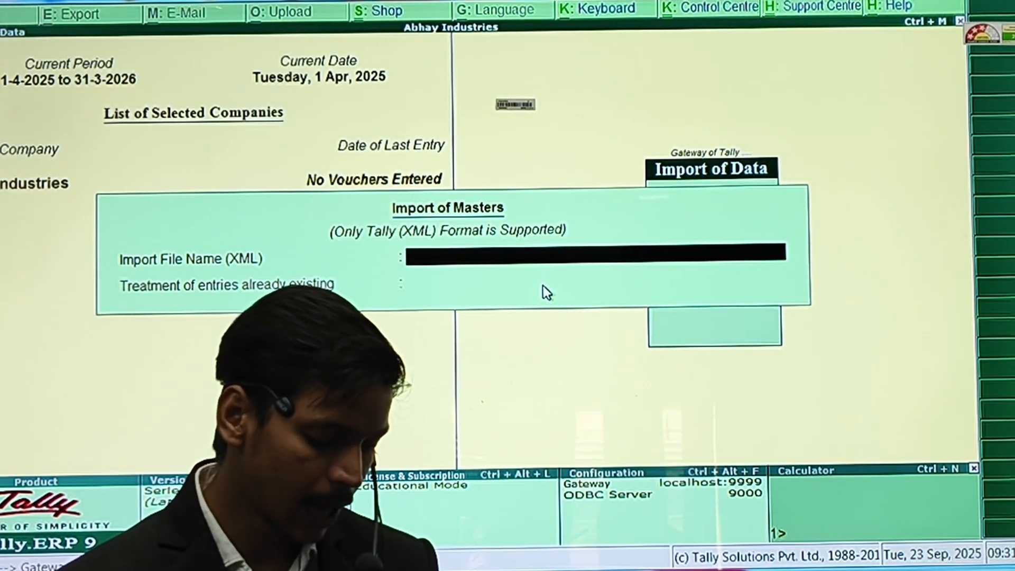
{"action": "type", "text": "dell"}
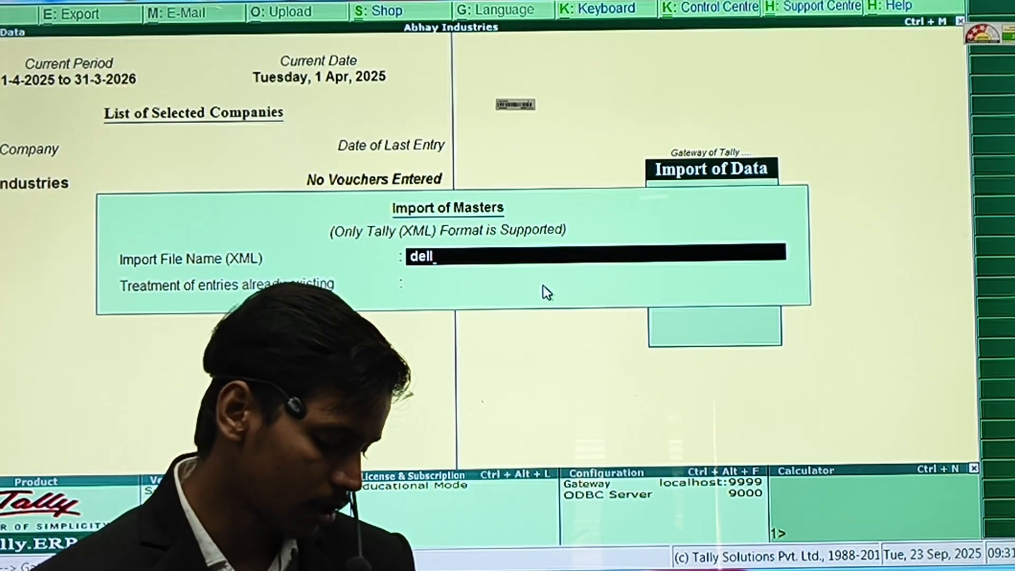
{"action": "type", "text": "/xml"}
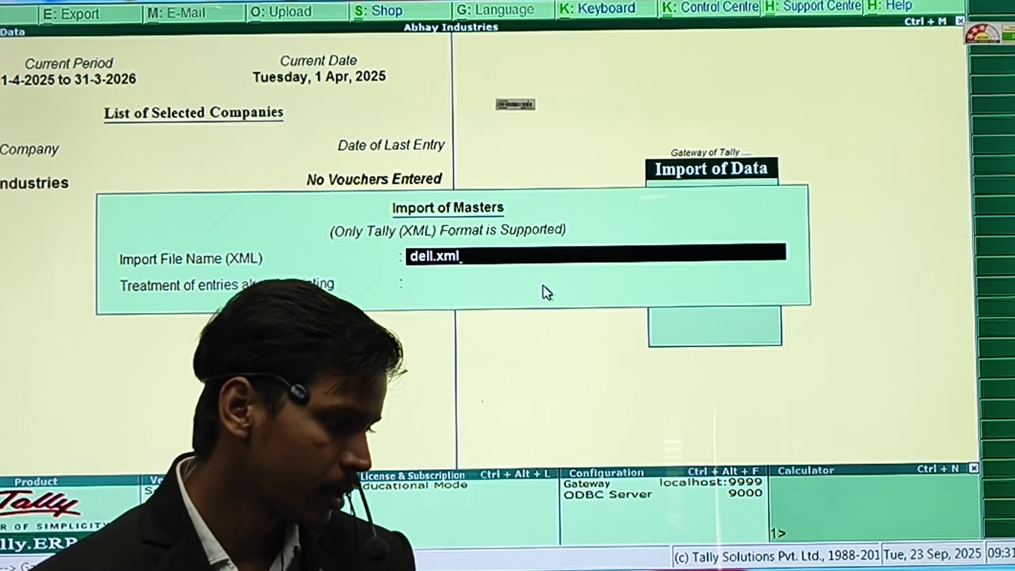
{"action": "key", "text": "Return"}
{"action": "key", "text": "Return"}
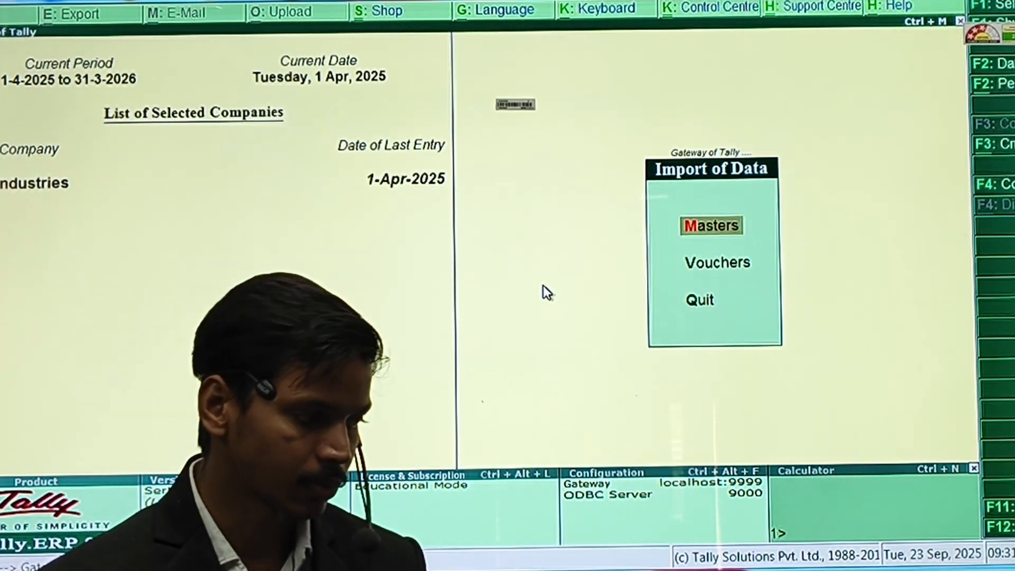
{"action": "key", "text": "Escape"}
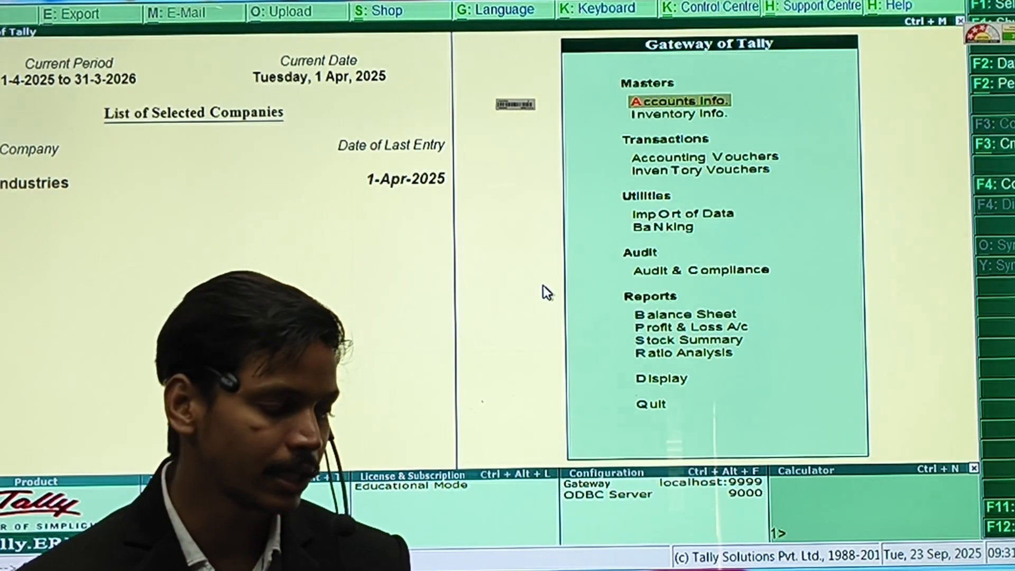
{"action": "key", "text": "d"}
{"action": "key", "text": "d"}
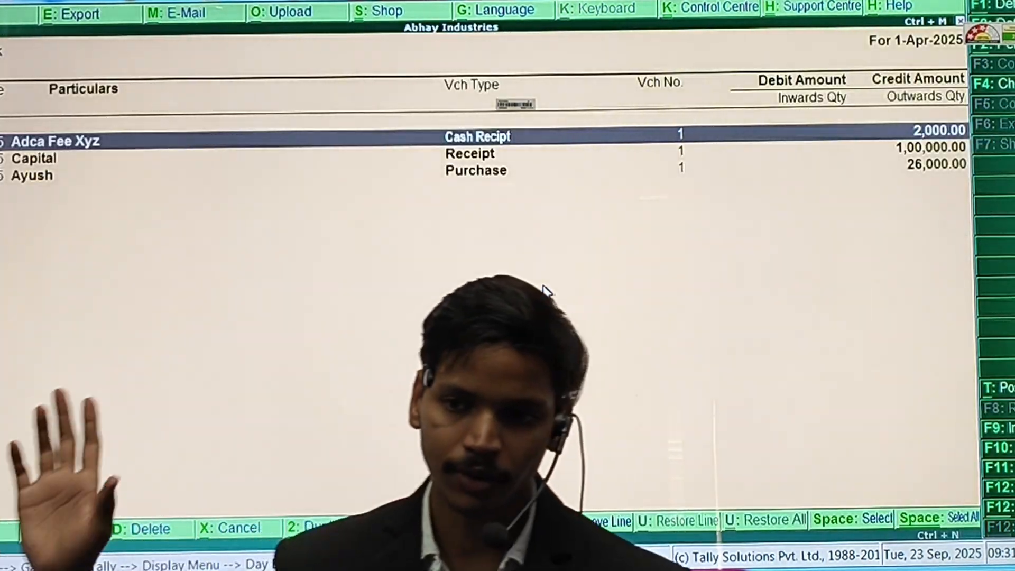
{"action": "key", "text": "Escape"}
{"action": "key", "text": "Escape"}
{"action": "key", "text": "Escape"}
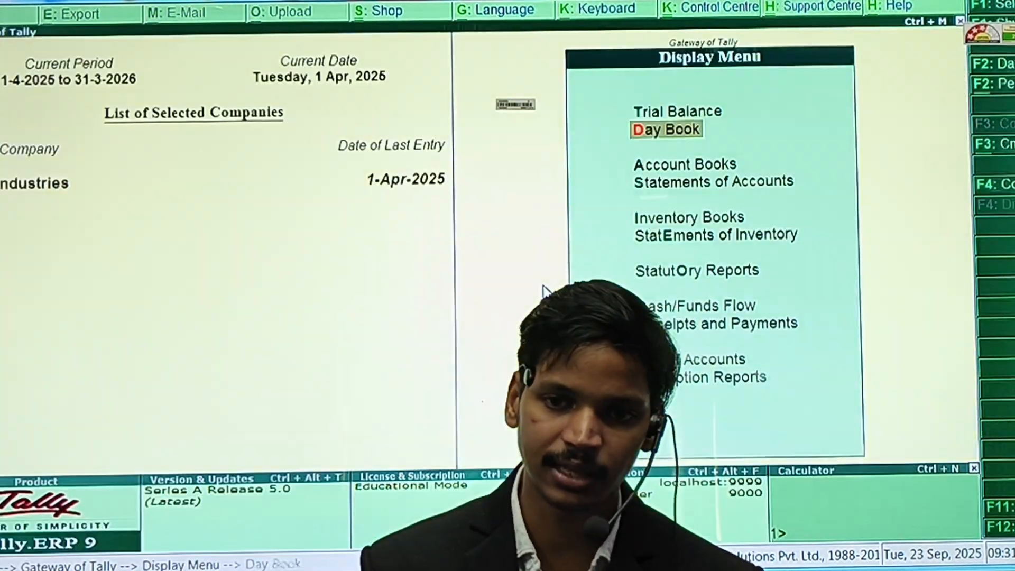
{"action": "key", "text": "n"}
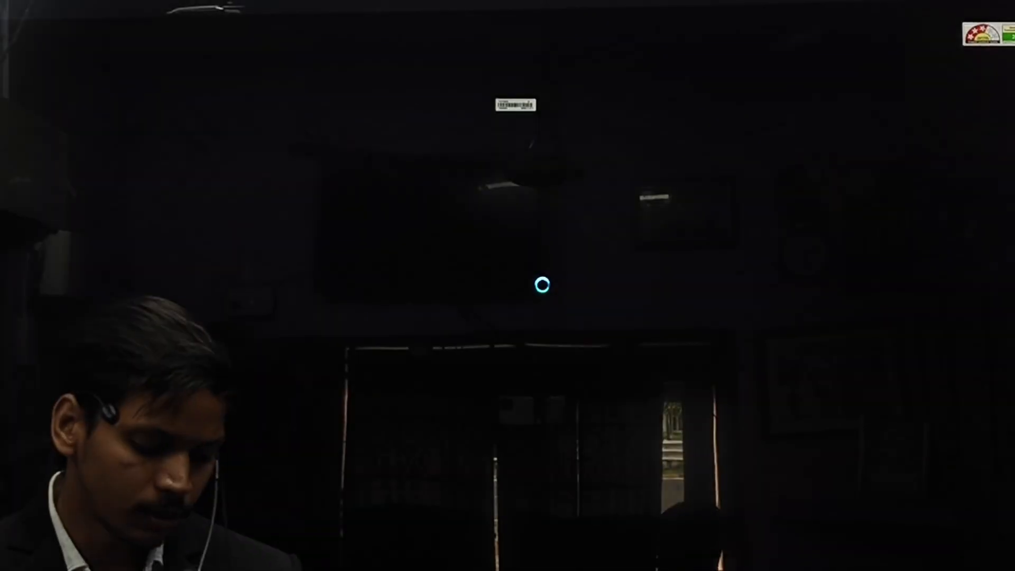
Create a voucher type named 'Credit Note Voucher' based on Sales and save it.
{"action": "key", "text": "Return"}
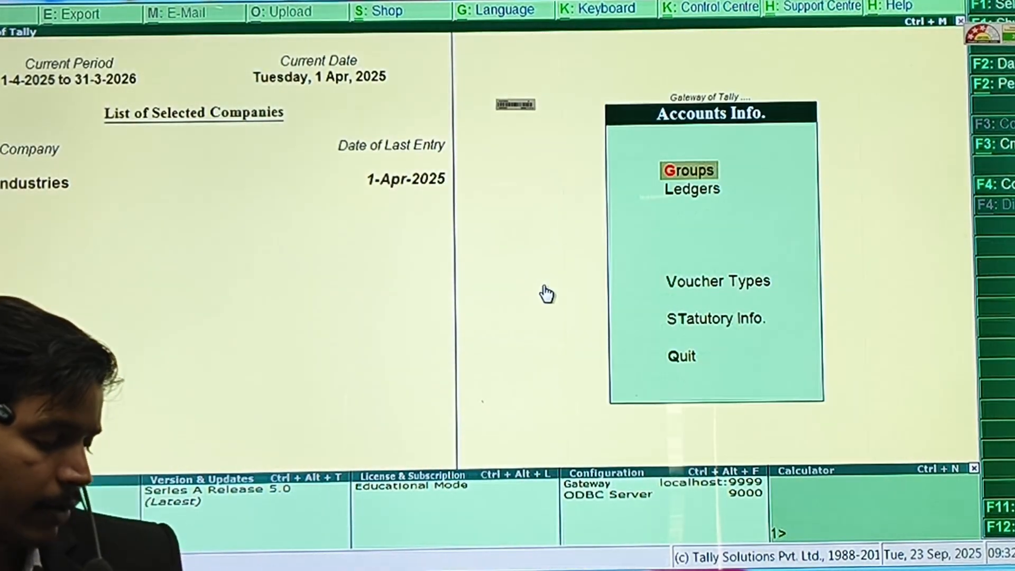
{"action": "type", "text": "vcCr"}
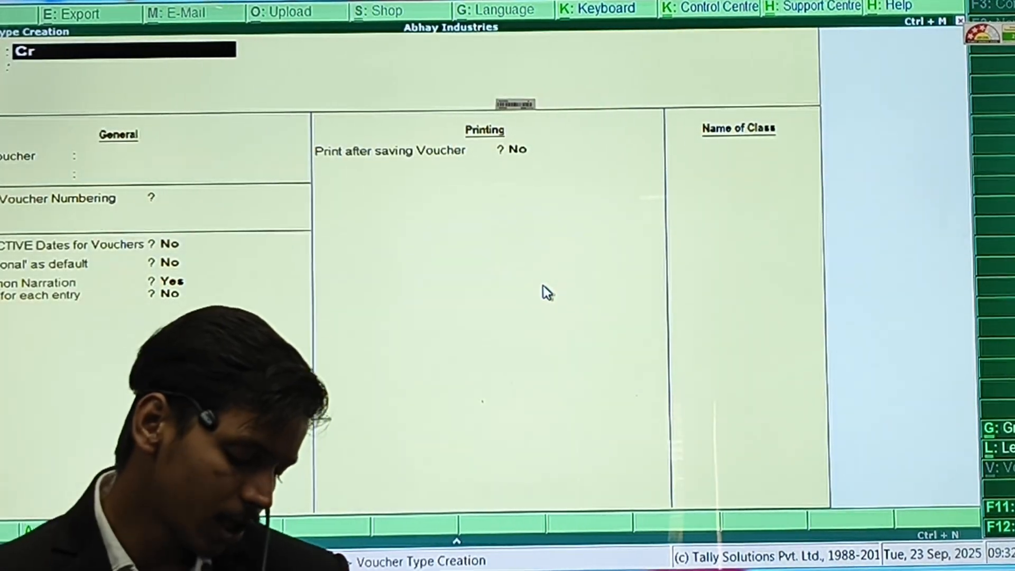
{"action": "type", "text": "edit"}
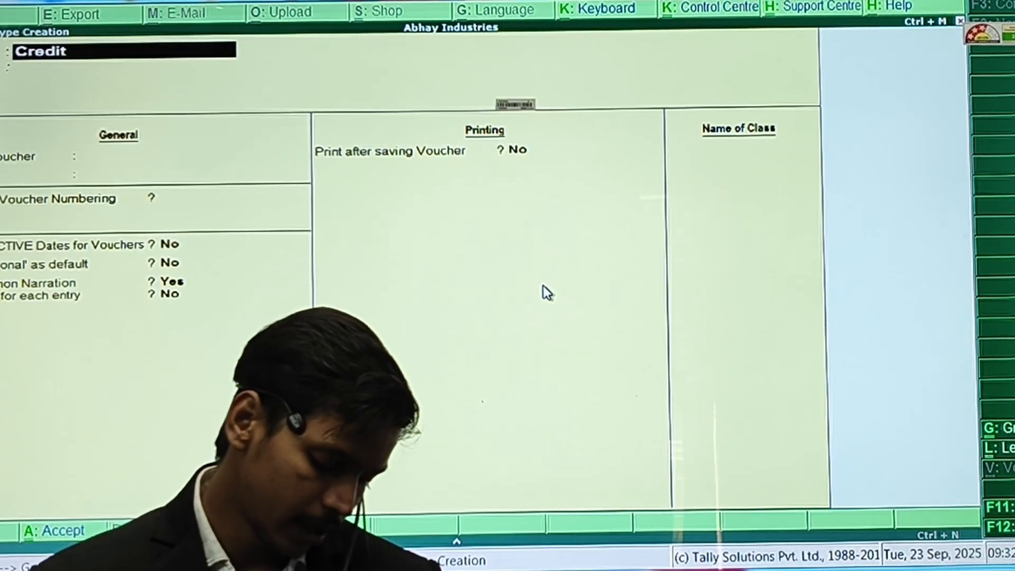
{"action": "type", "text": " Note V"}
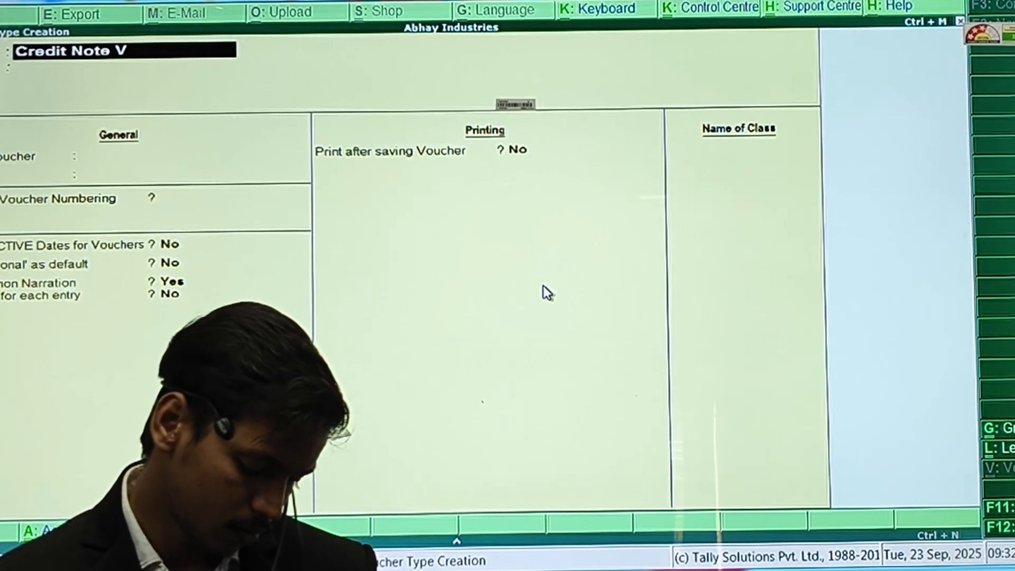
{"action": "type", "text": "oucher"}
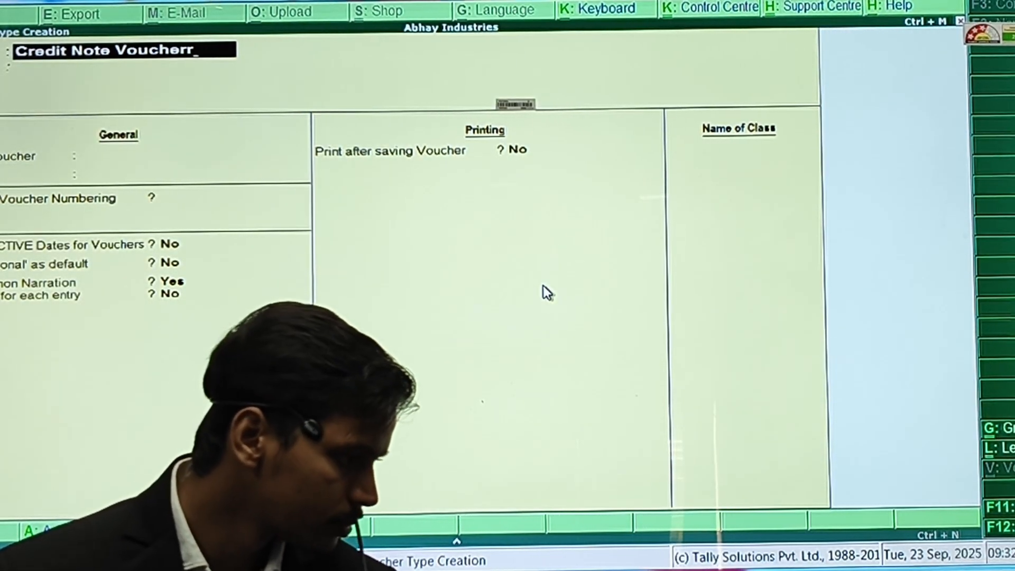
{"action": "key", "text": "Return"}
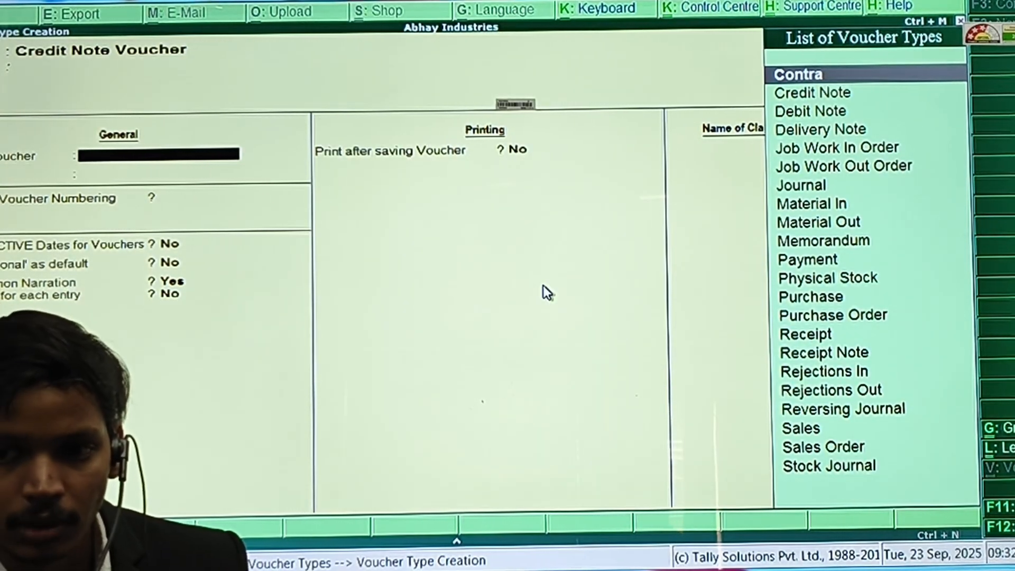
{"action": "type", "text": "Sal"}
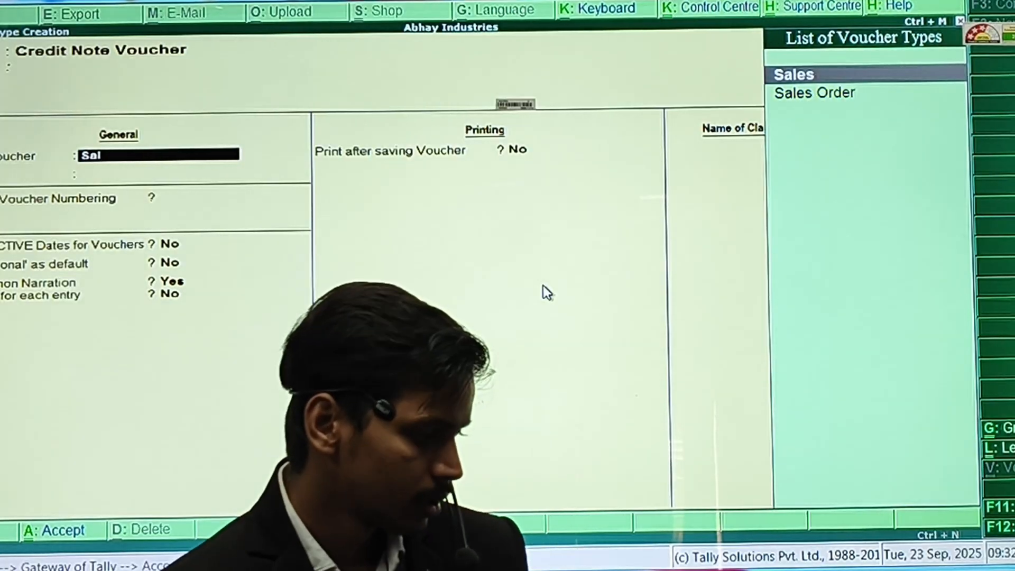
{"action": "key", "text": "Return"}
{"action": "key", "text": "ctrl+a"}
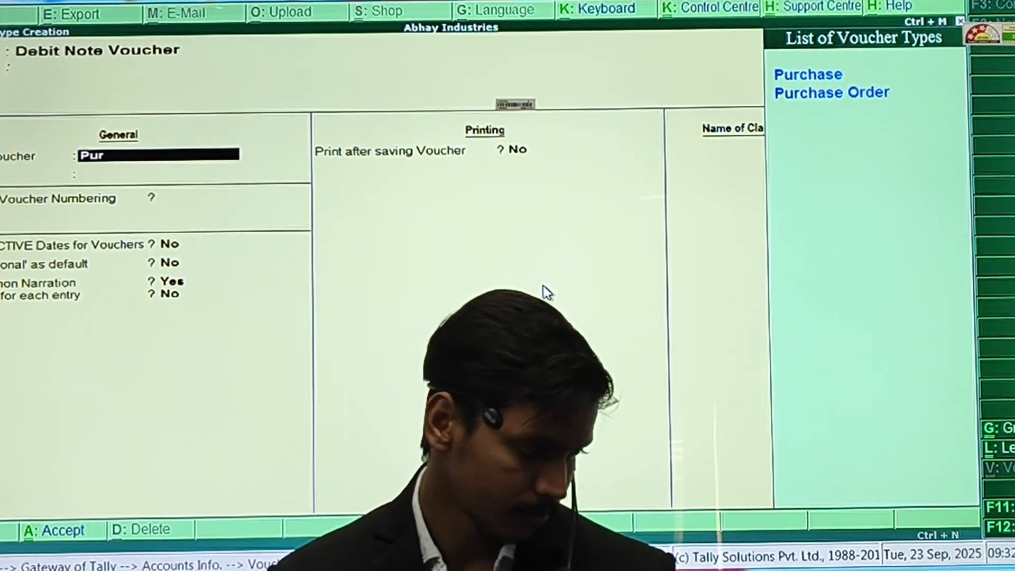
Set the Debit Note Voucher type to Purchase, then exit the voucher type setup.
{"action": "type", "text": "ch"}
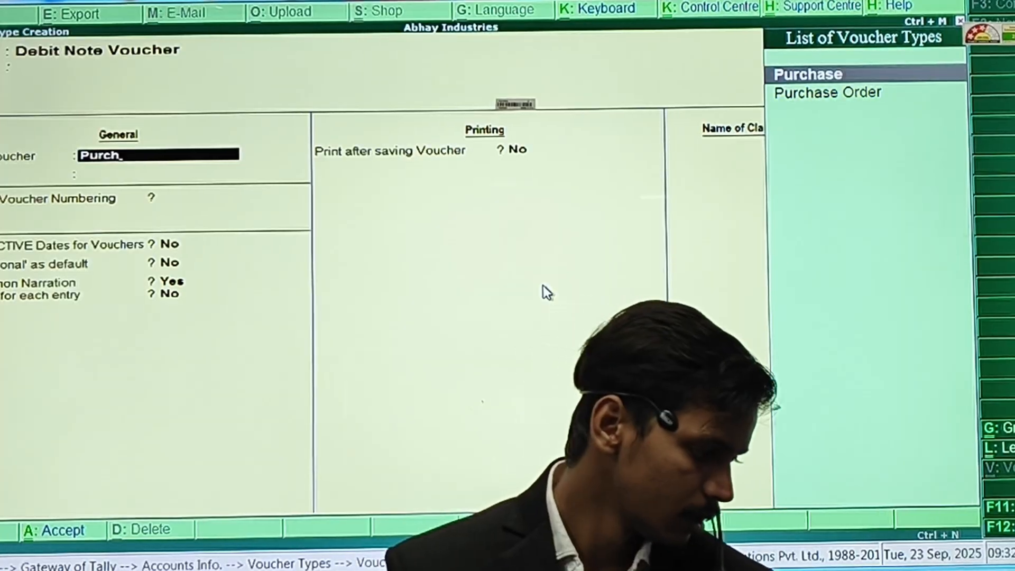
{"action": "key", "text": "Return"}
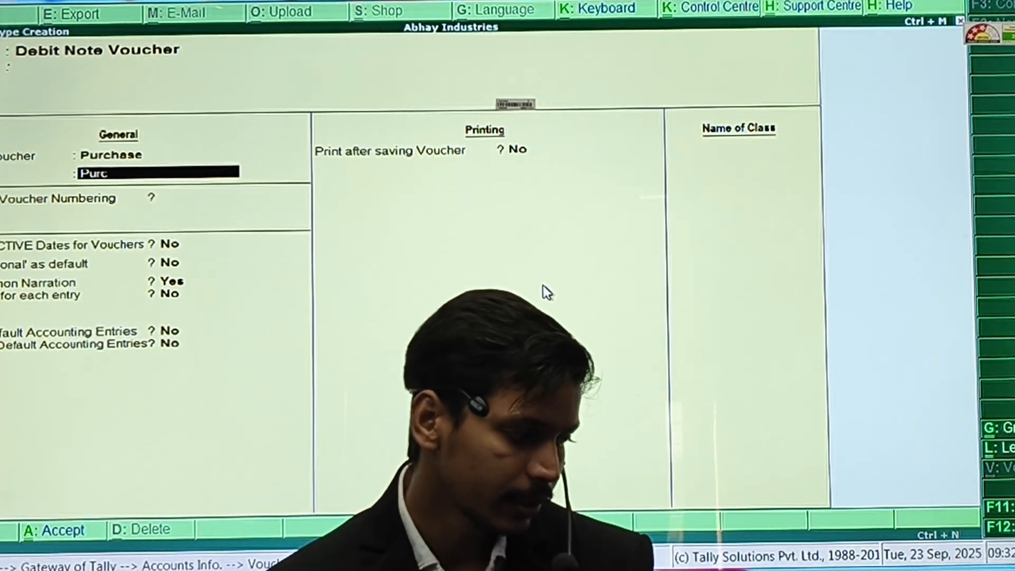
{"action": "key", "text": "Escape"}
{"action": "key", "text": "Return"}
{"action": "key", "text": "Escape"}
{"action": "key", "text": "Escape"}
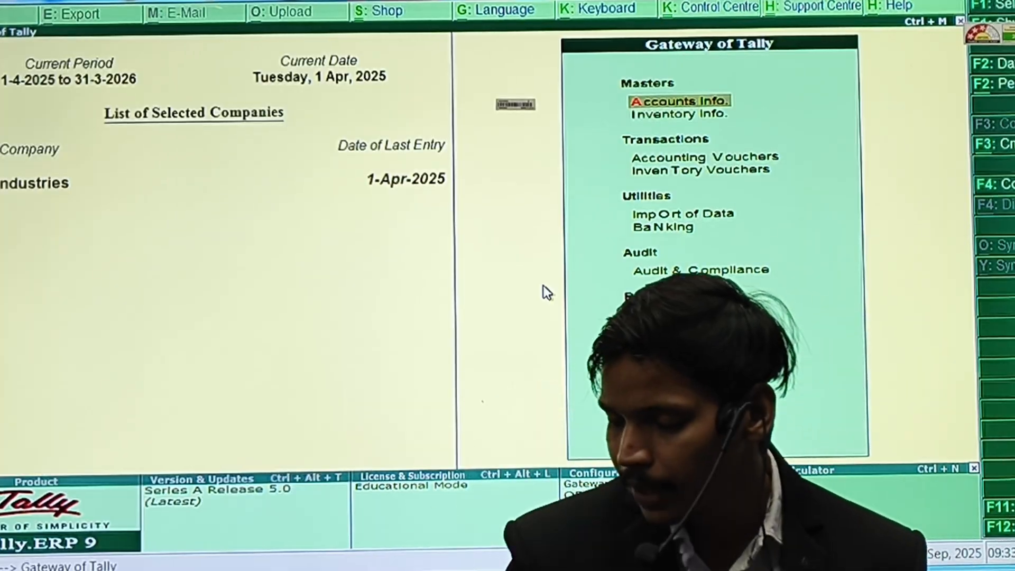
Check the three vouchers in the Day Book and return to the Gateway of Tally.
{"action": "key", "text": "d"}
{"action": "key", "text": "a"}
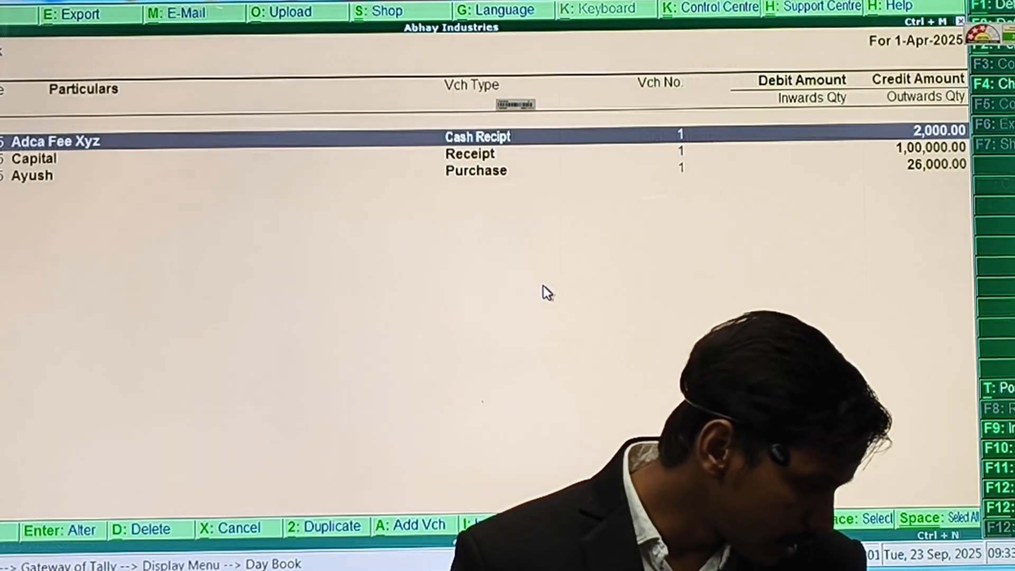
{"action": "key", "text": "Escape"}
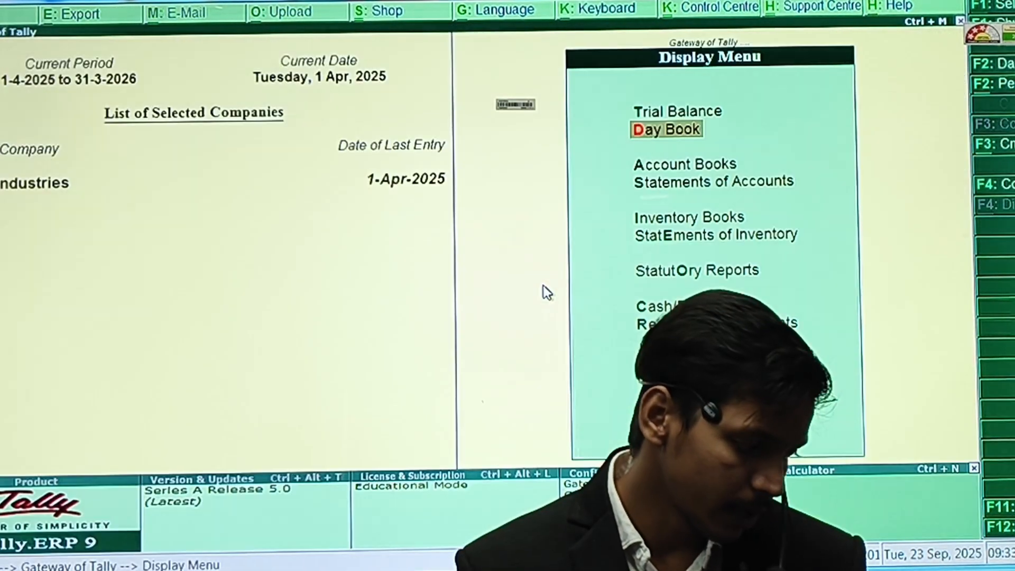
{"action": "key", "text": "Escape"}
{"action": "key", "text": "Escape"}
{"action": "key", "text": "Escape"}
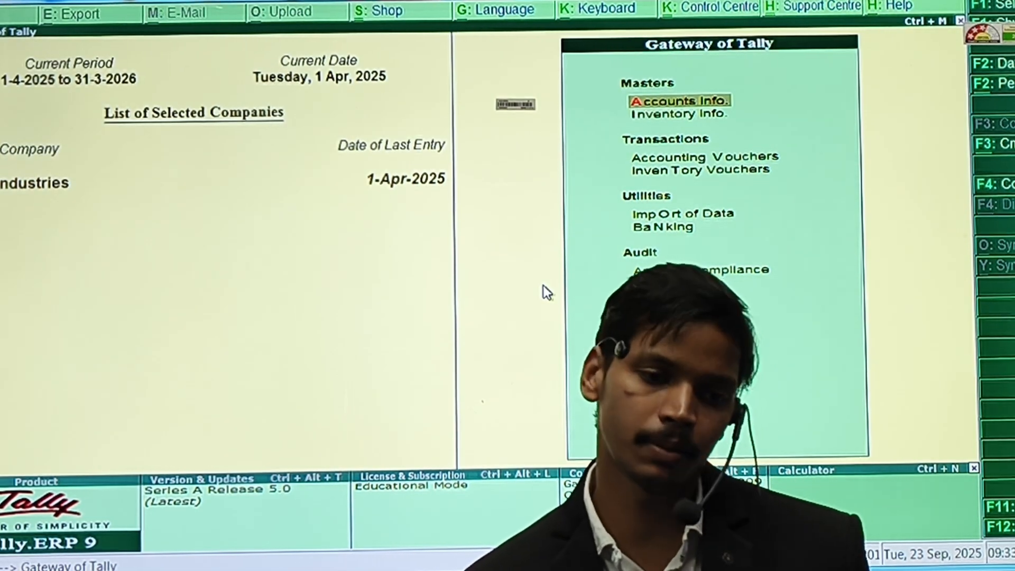
Begin a Debit Note Voucher with invoice number 1 and Arun as the party.
{"action": "key", "text": "v"}
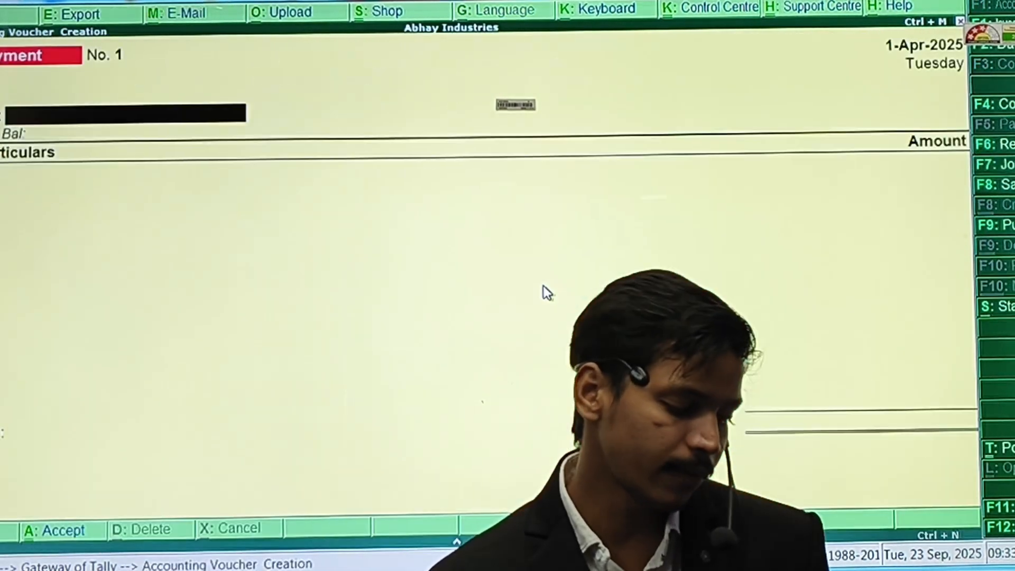
{"action": "key", "text": "F10"}
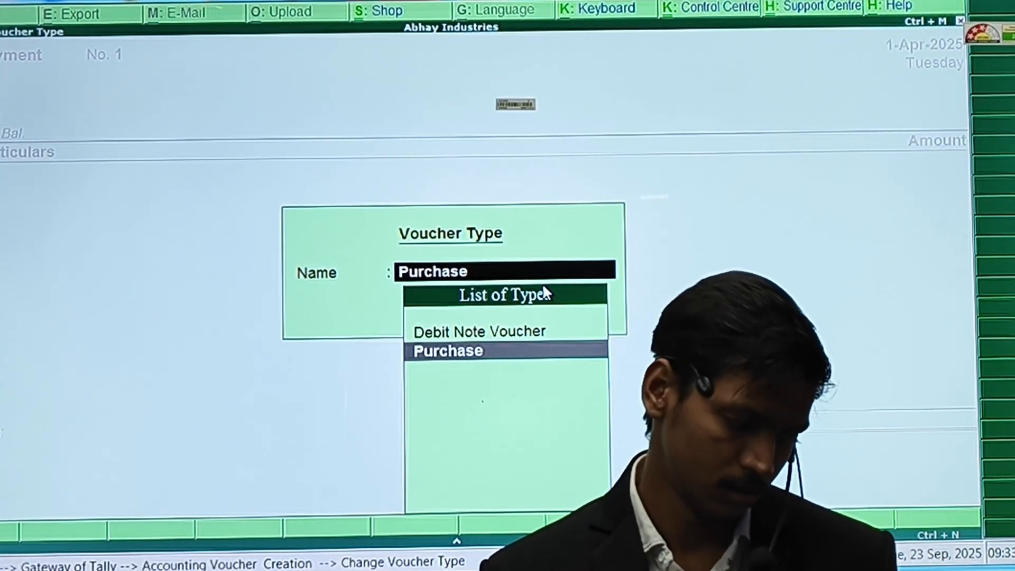
{"action": "key", "text": "Up"}
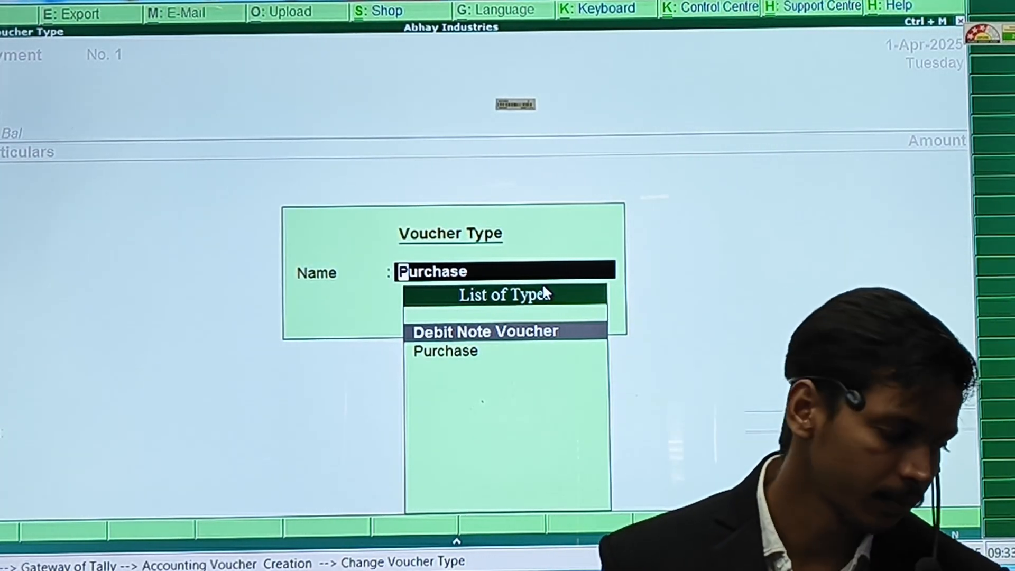
{"action": "key", "text": "Return"}
{"action": "type", "text": "1"}
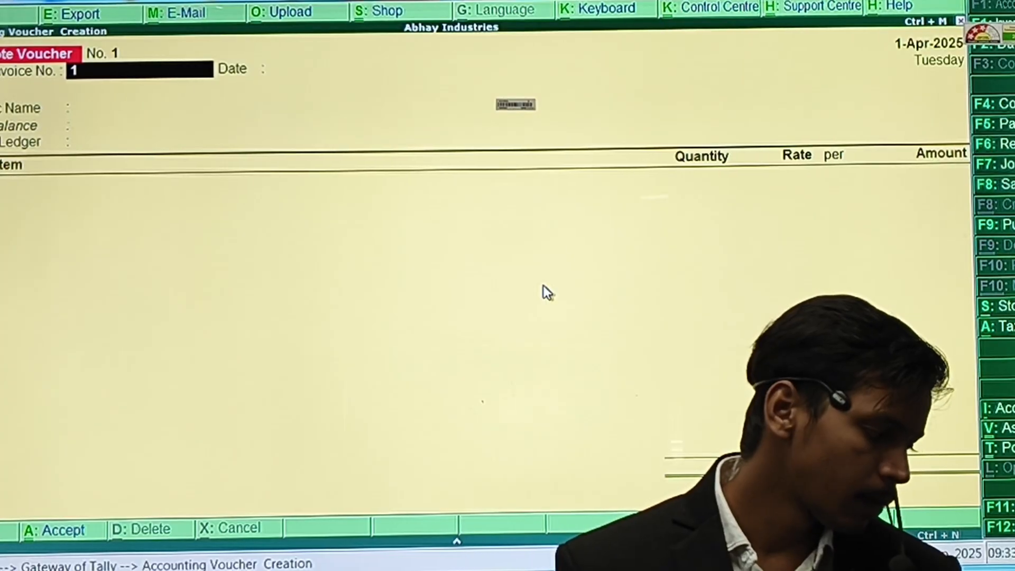
{"action": "key", "text": "Return"}
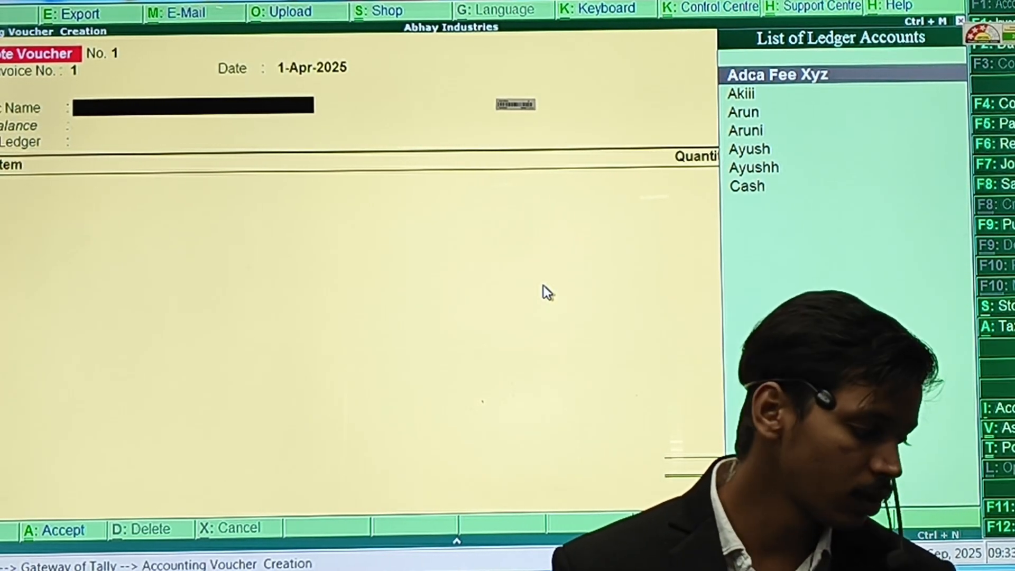
{"action": "key", "text": "Down"}
{"action": "key", "text": "Down"}
{"action": "key", "text": "Down"}
{"action": "key", "text": "Up"}
{"action": "key", "text": "Return"}
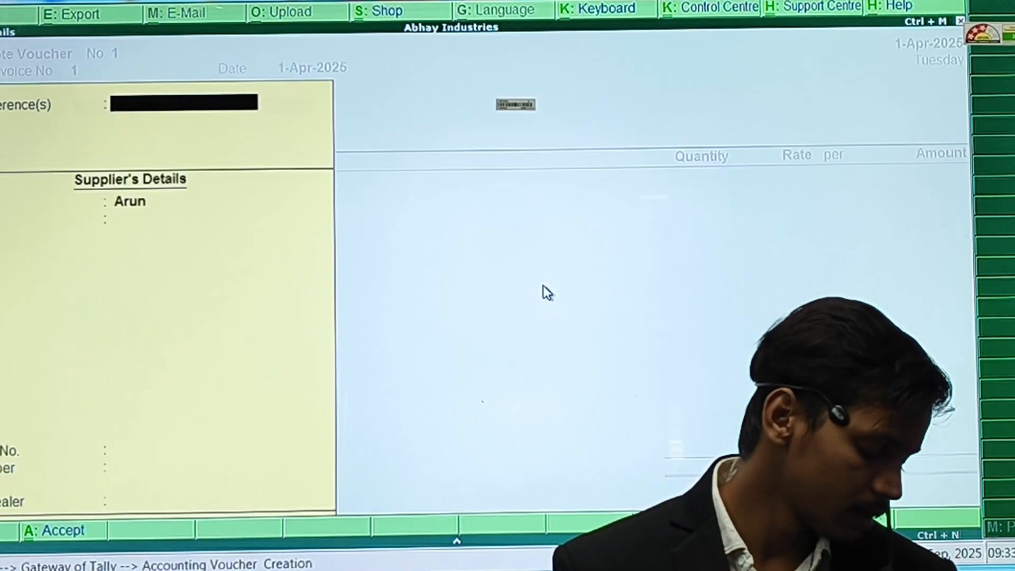
Pick the Purchase ledger and Mouse, then dismiss the warning and discard this voucher.
{"action": "key", "text": "ctrl+a"}
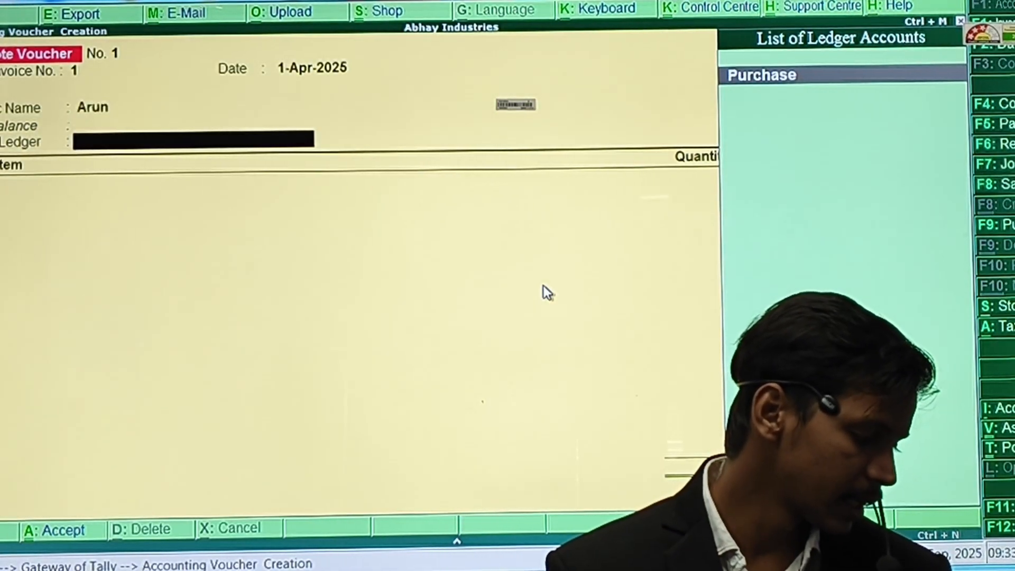
{"action": "key", "text": "Return"}
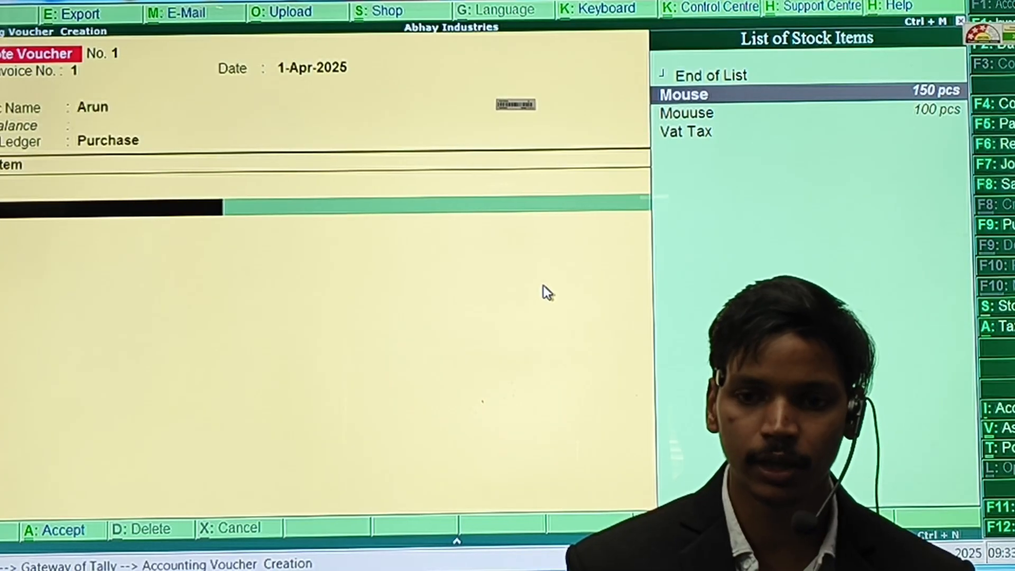
{"action": "key", "text": "Return"}
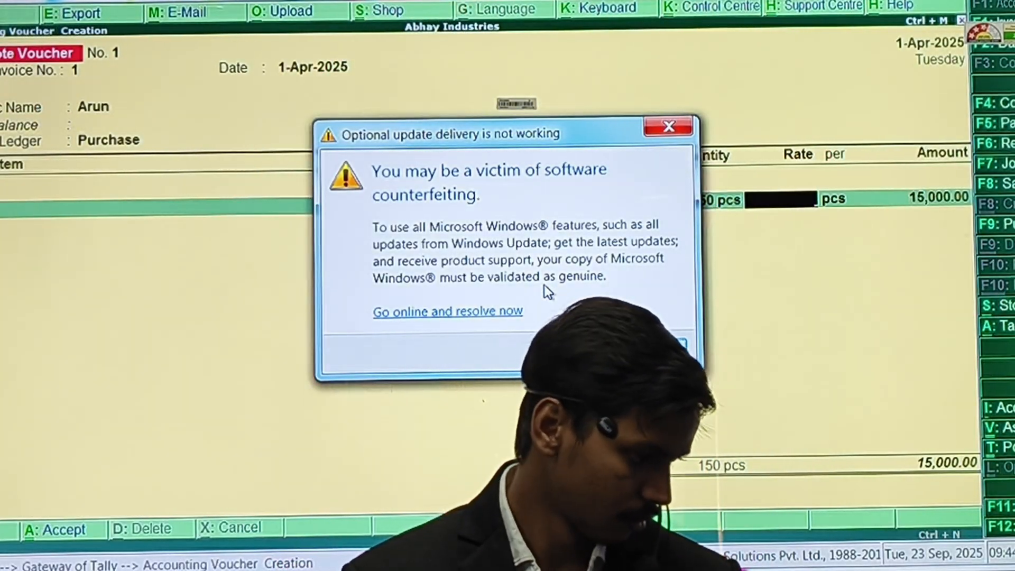
{"action": "key", "text": "Escape"}
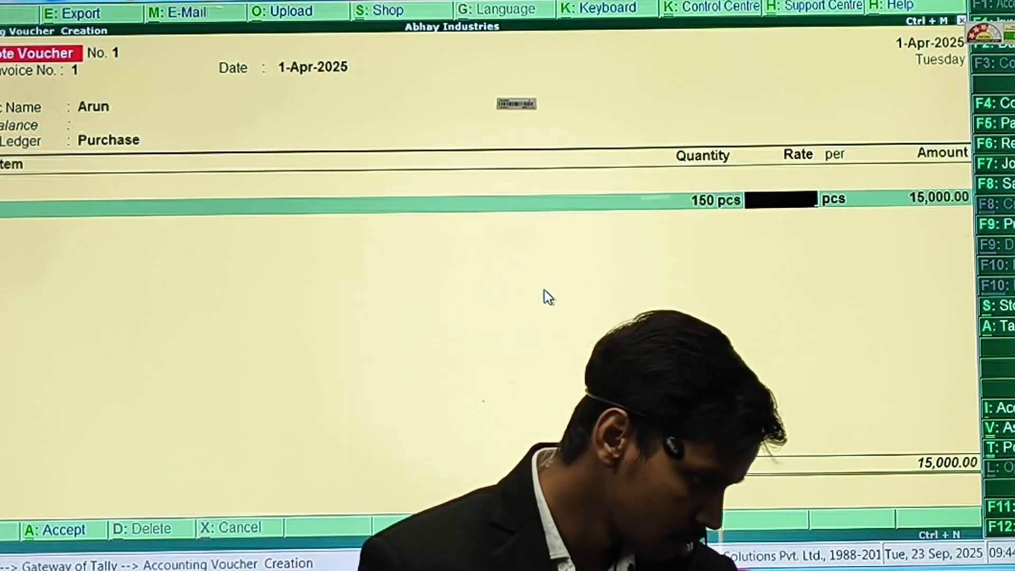
{"action": "key", "text": "Escape"}
{"action": "key", "text": "Return"}
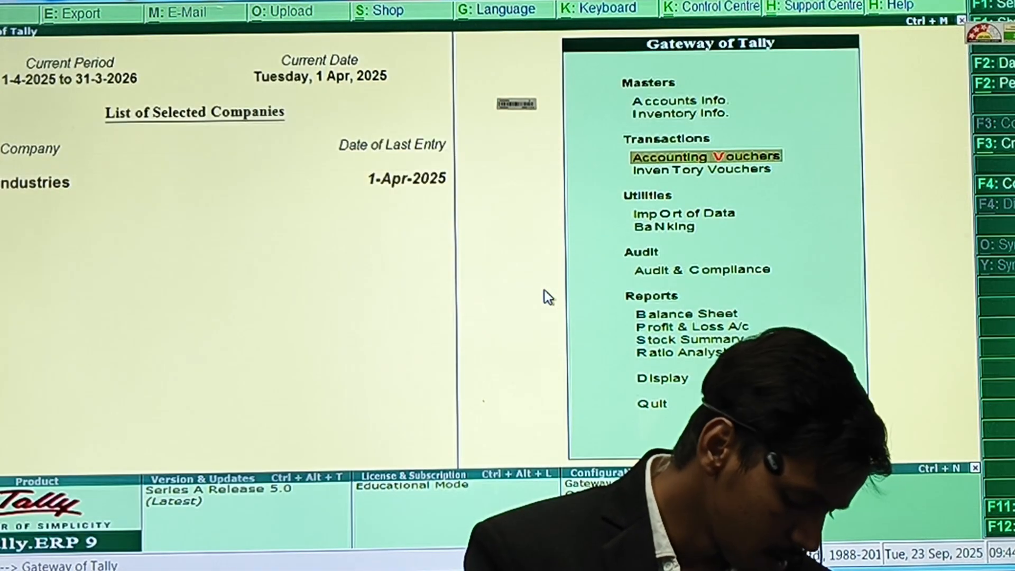
Start a fresh Debit Note Voucher with invoice number 12.
{"action": "key", "text": "Return"}
{"action": "key", "text": "F9"}
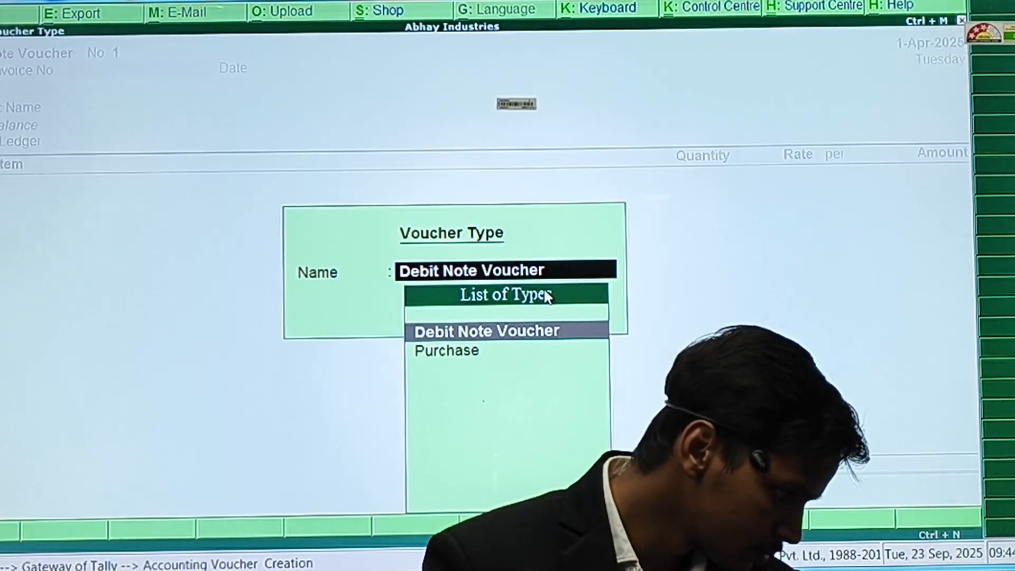
{"action": "key", "text": "Return"}
{"action": "type", "text": "12"}
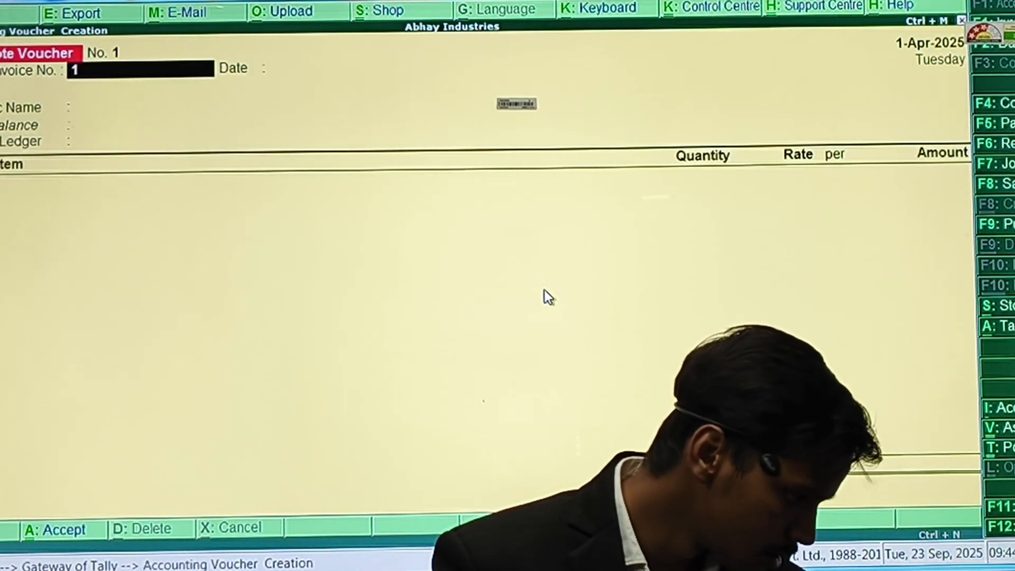
{"action": "key", "text": "Return"}
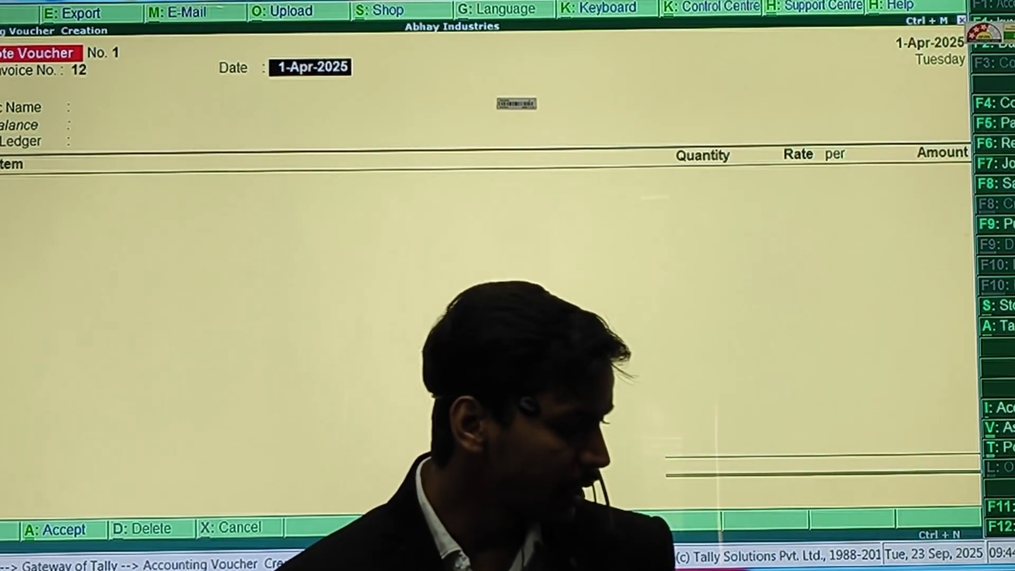
{"action": "key", "text": "Return"}
{"action": "key", "text": "Return"}
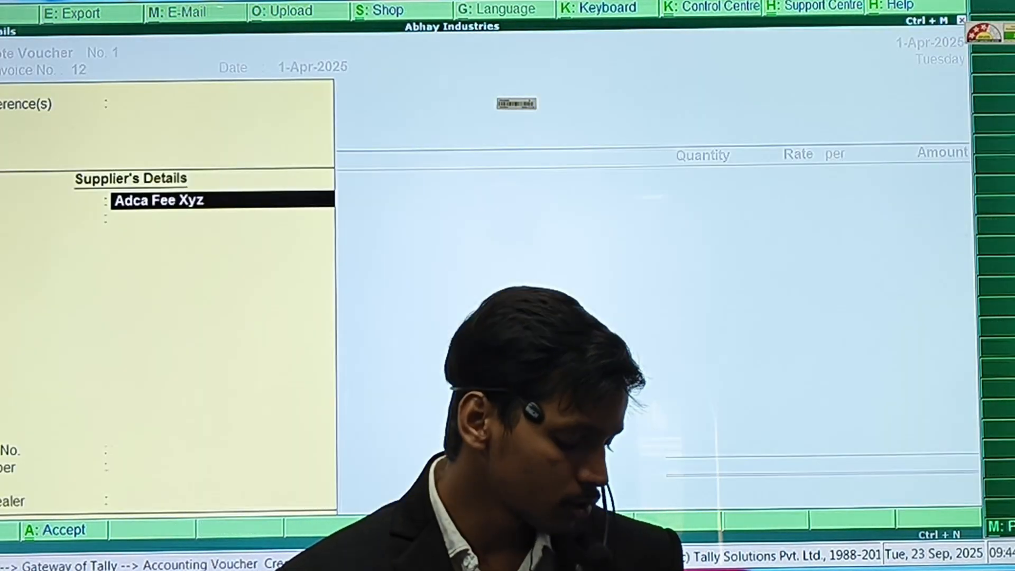
{"action": "key", "text": "BackSpace"}
{"action": "key", "text": "BackSpace"}
{"action": "key", "text": "BackSpace"}
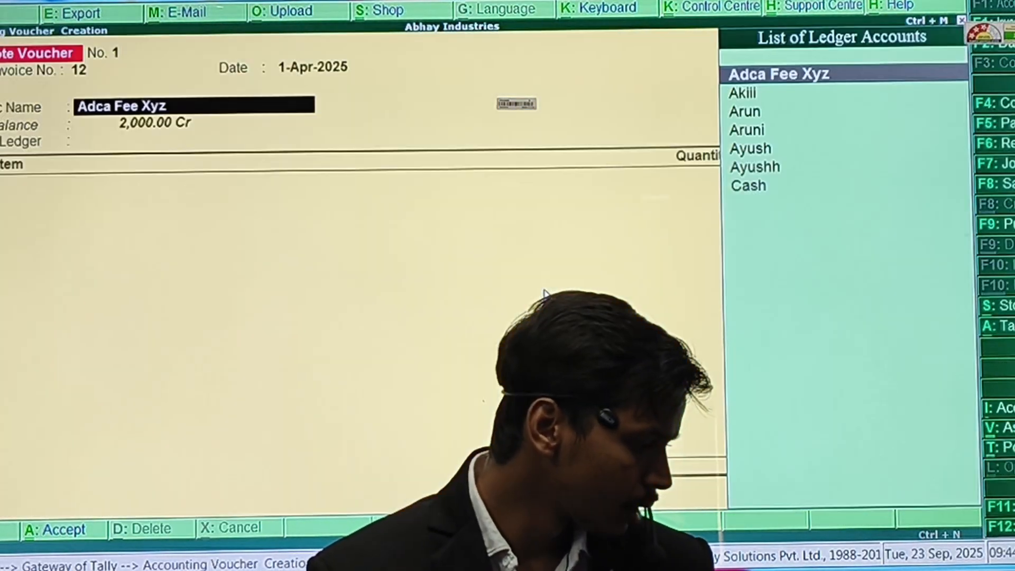
{"action": "key", "text": "Return"}
Enter party Arun, Purchase ledger and 150 pcs of Mouse, then leave the voucher.
{"action": "type", "text": "Aru"}
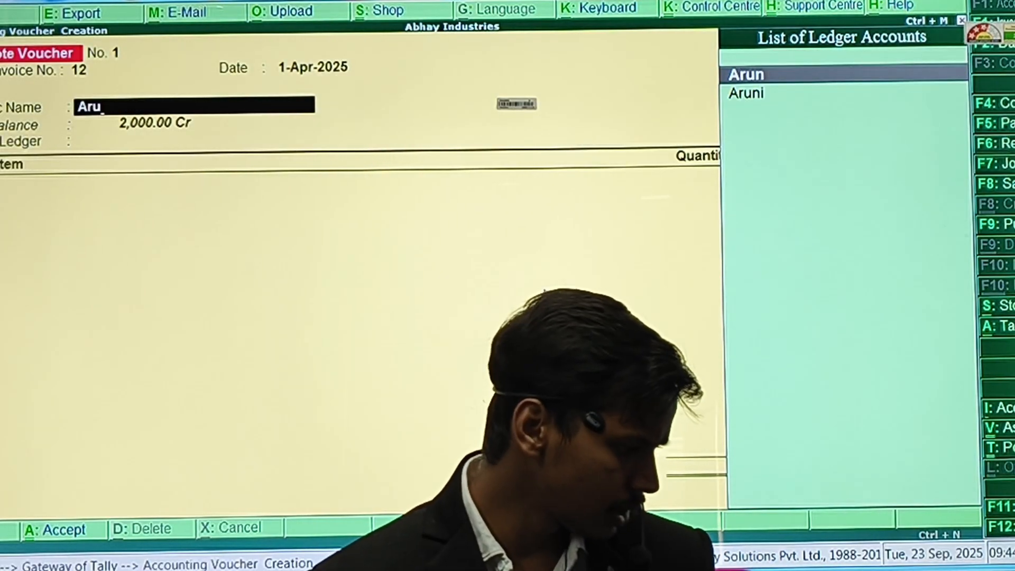
{"action": "key", "text": "Return"}
{"action": "key", "text": "Return"}
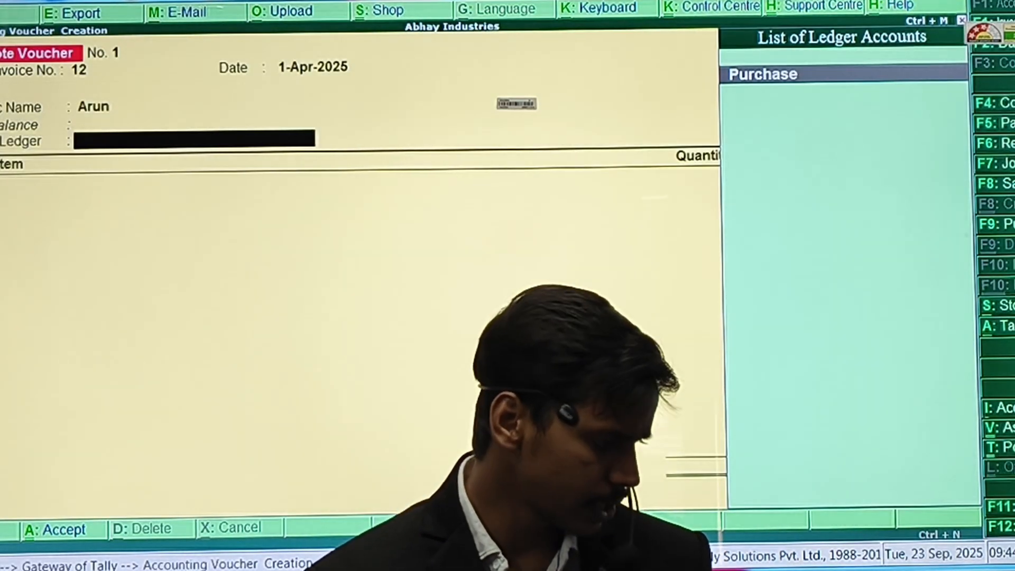
{"action": "key", "text": "Return"}
{"action": "key", "text": "Down"}
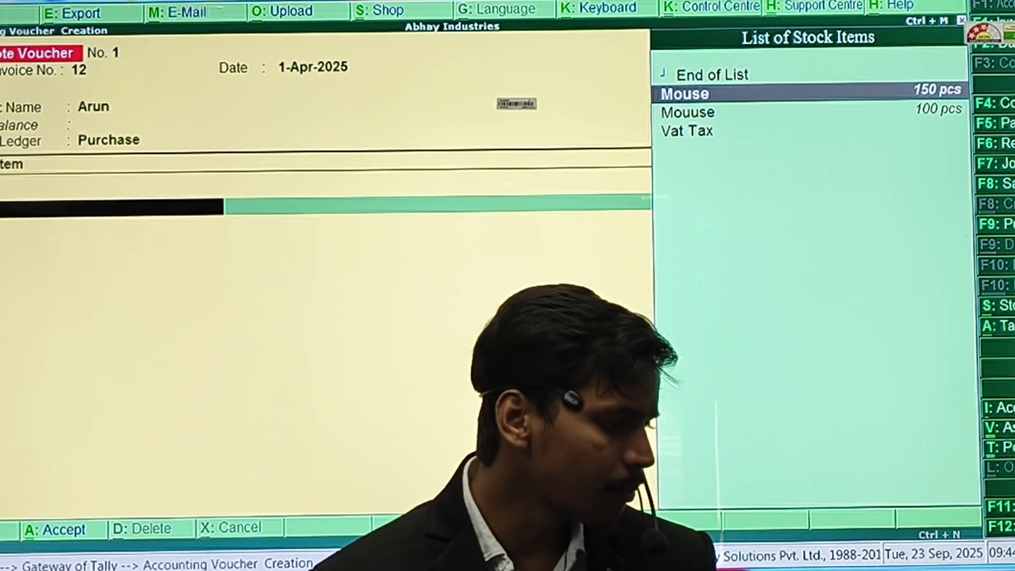
{"action": "key", "text": "Return"}
{"action": "type", "text": "150"}
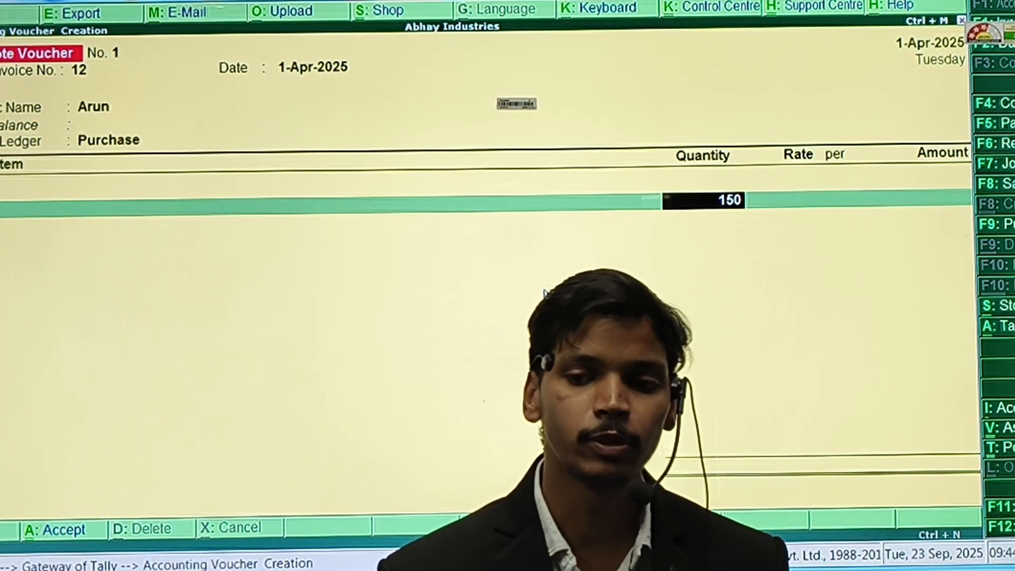
{"action": "key", "text": "Return"}
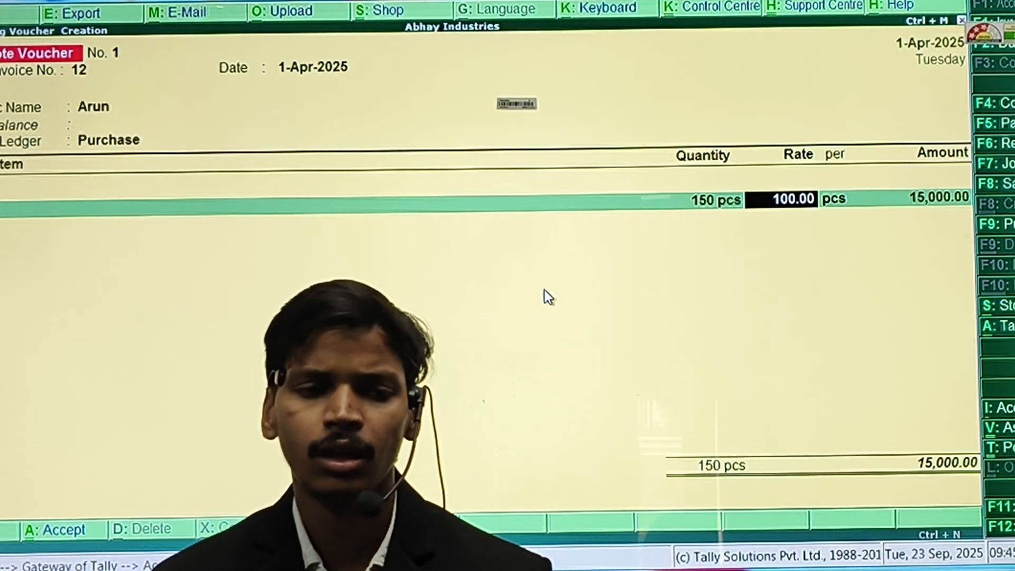
{"action": "key", "text": "Escape"}
Confirm leaving the voucher, then answer No to Quit to stay on the Gateway.
{"action": "key", "text": "Return"}
{"action": "key", "text": "Escape"}
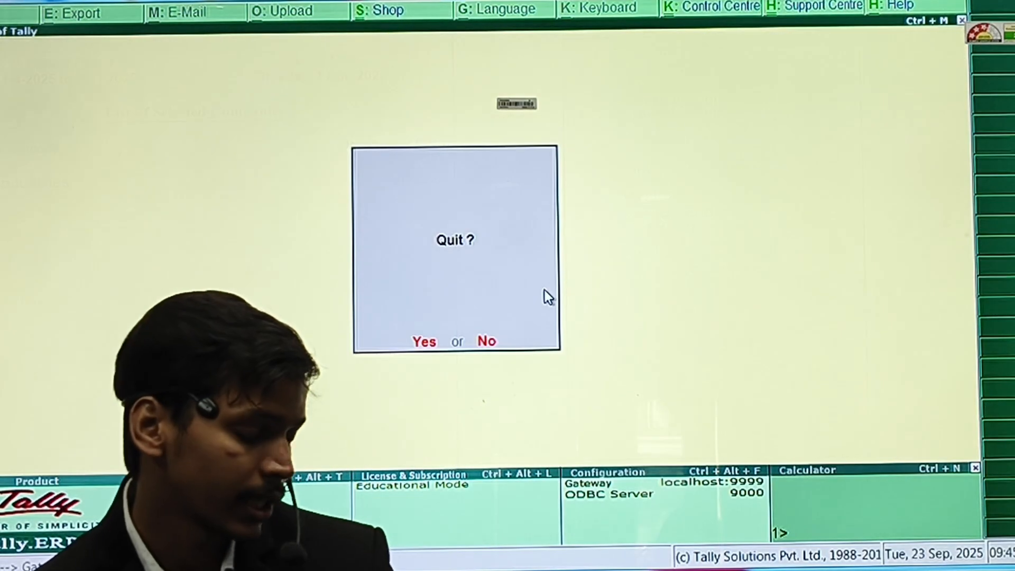
{"action": "key", "text": "Escape"}
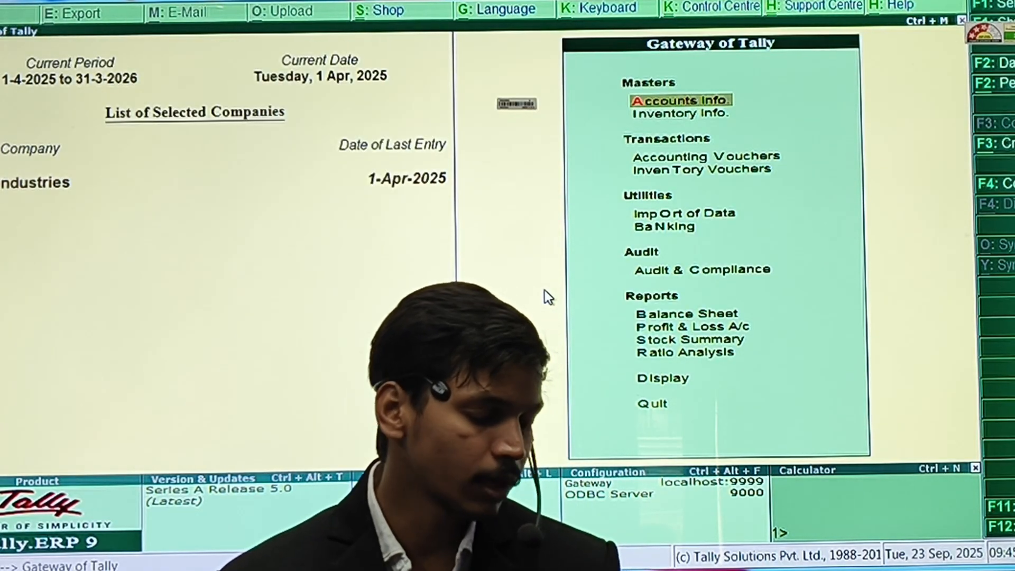
Enable 'Use multiple price levels' in Inventory Features with price level Price, and save.
{"action": "key", "text": "F11"}
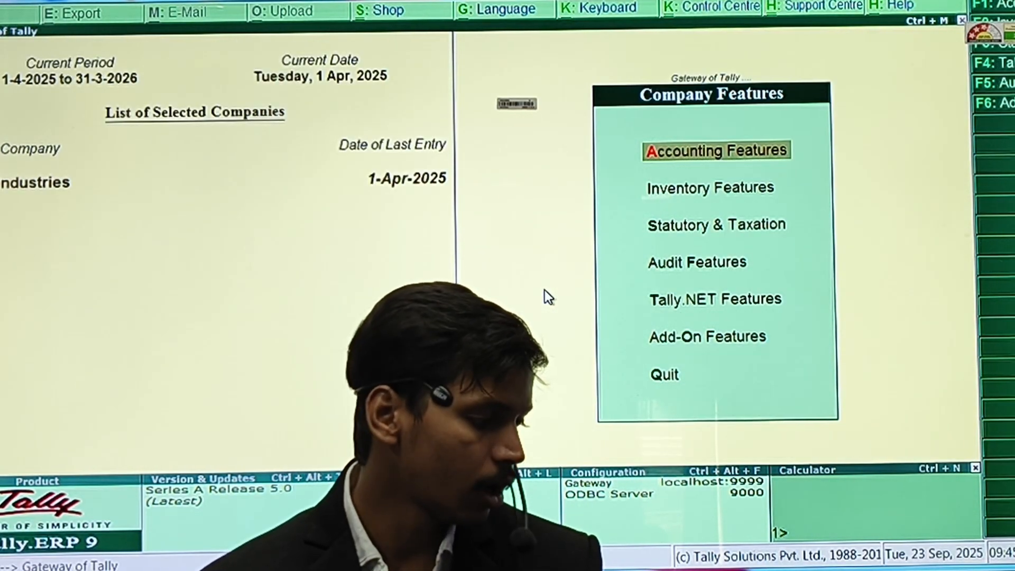
{"action": "key", "text": "i"}
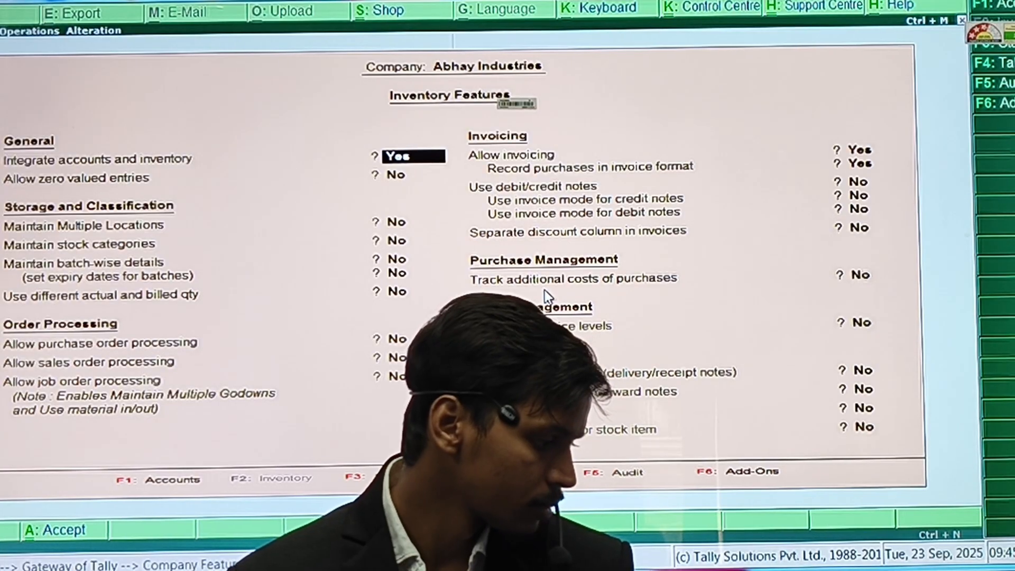
{"action": "key", "text": "y"}
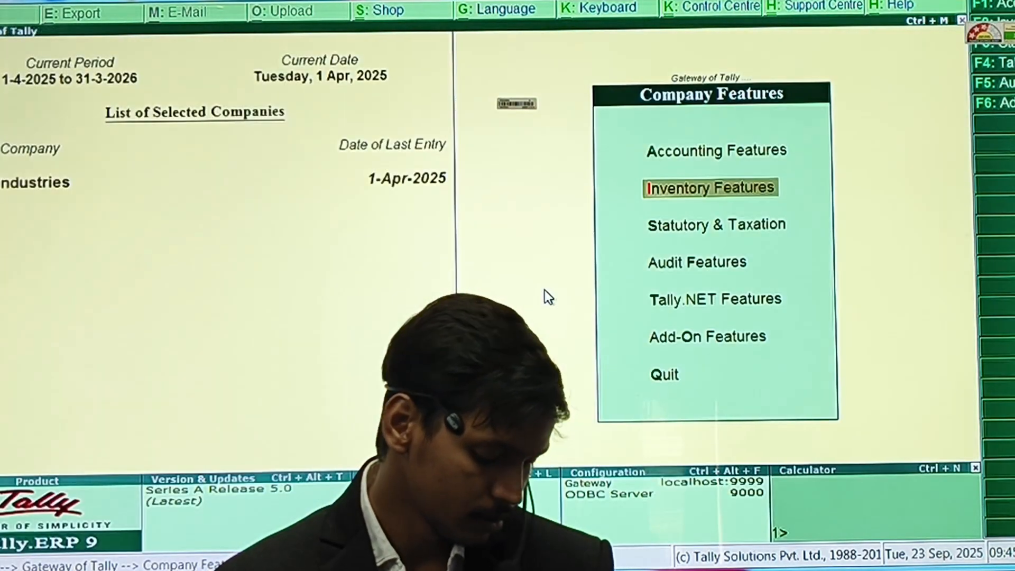
{"action": "key", "text": "Return"}
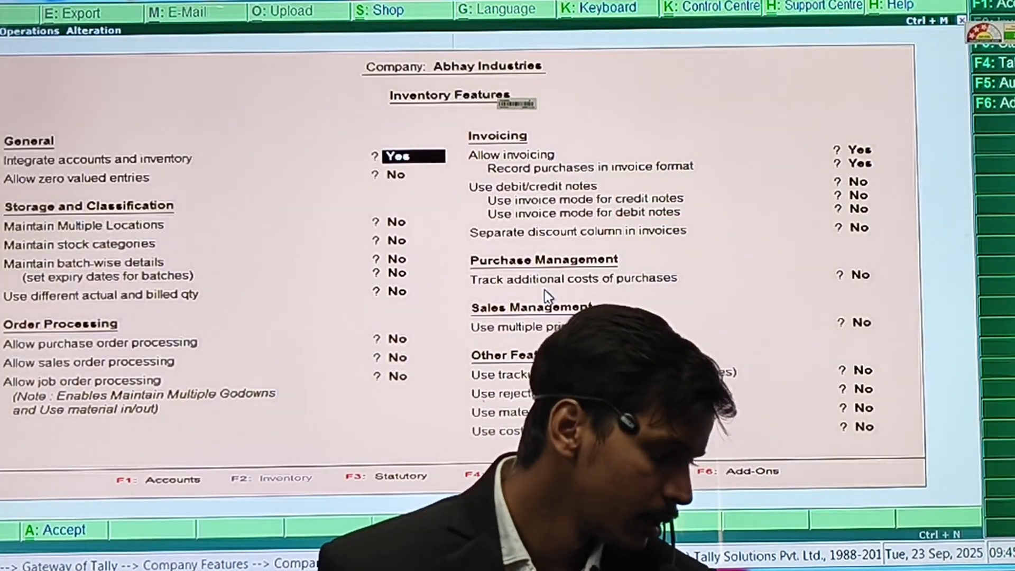
{"action": "key", "text": "Return"}
{"action": "key", "text": "Return"}
{"action": "key", "text": "Return"}
{"action": "key", "text": "Return"}
{"action": "key", "text": "Return"}
{"action": "key", "text": "Return"}
{"action": "key", "text": "Return"}
{"action": "key", "text": "Return"}
{"action": "key", "text": "Return"}
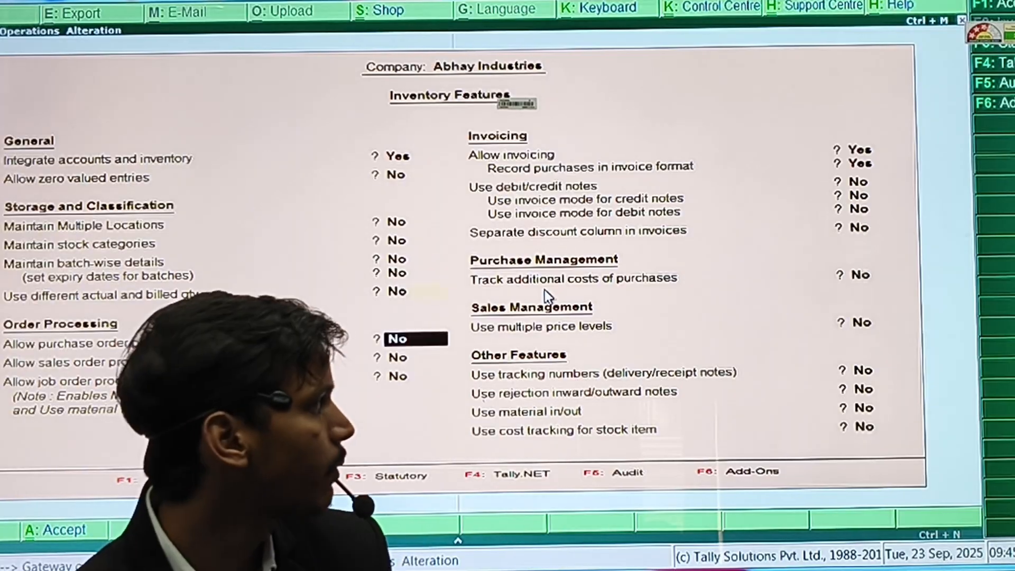
{"action": "key", "text": "Return"}
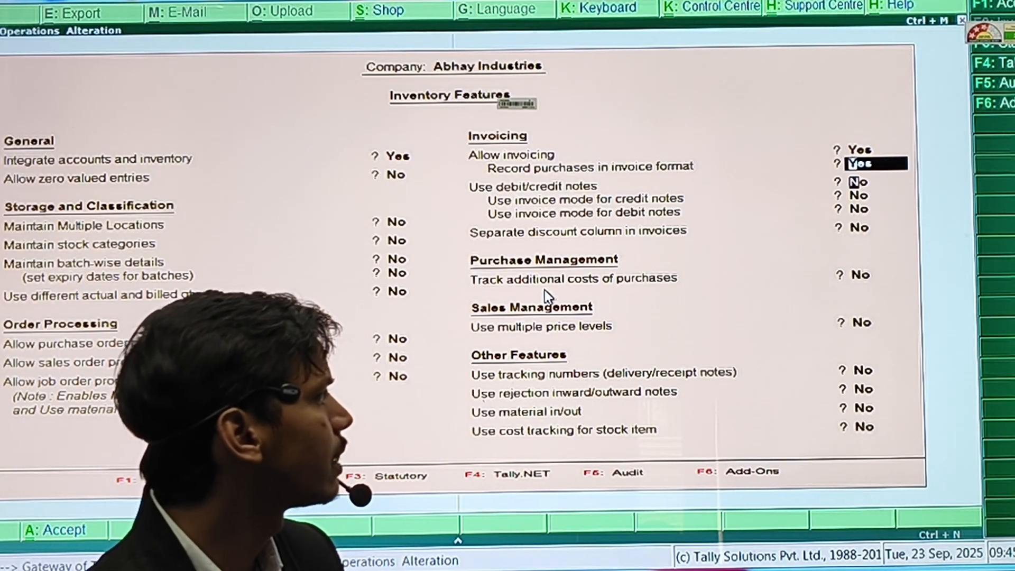
{"action": "key", "text": "Return"}
{"action": "key", "text": "Return"}
{"action": "key", "text": "Return"}
{"action": "key", "text": "Return"}
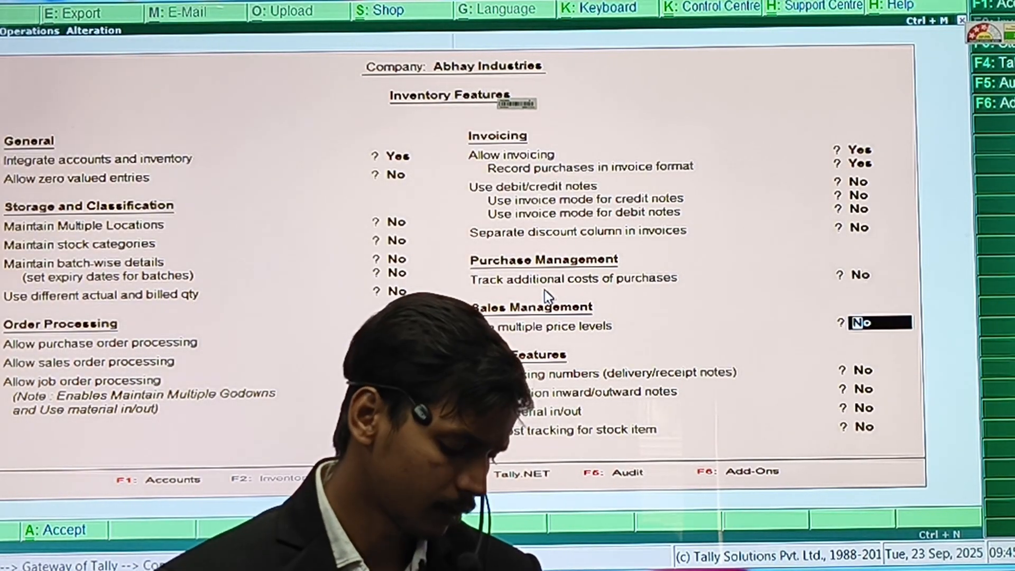
{"action": "key", "text": "Return"}
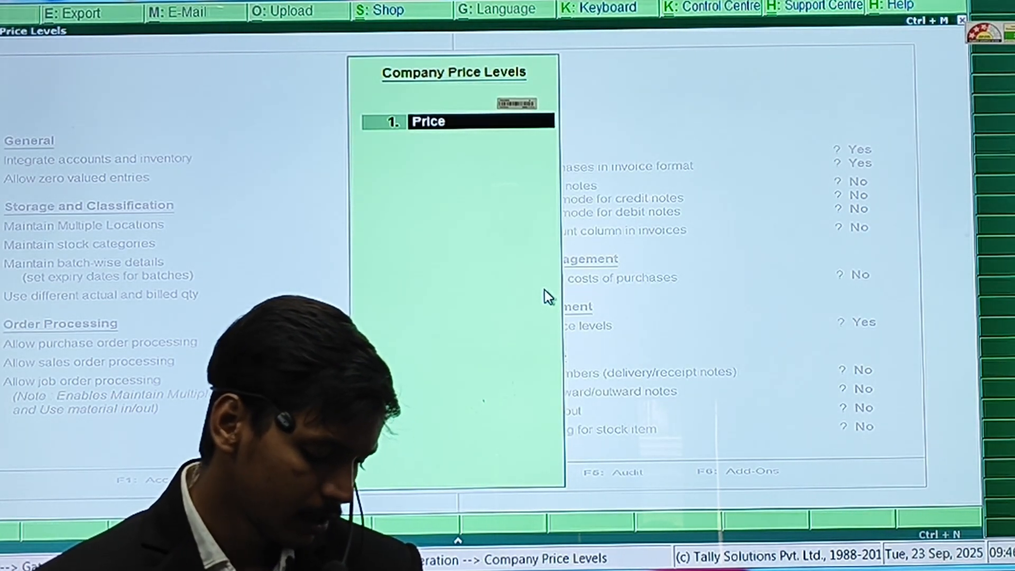
{"action": "key", "text": "Return"}
{"action": "key", "text": "Return"}
{"action": "key", "text": "Return"}
{"action": "key", "text": "Return"}
{"action": "key", "text": "Return"}
{"action": "key", "text": "Return"}
{"action": "key", "text": "Return"}
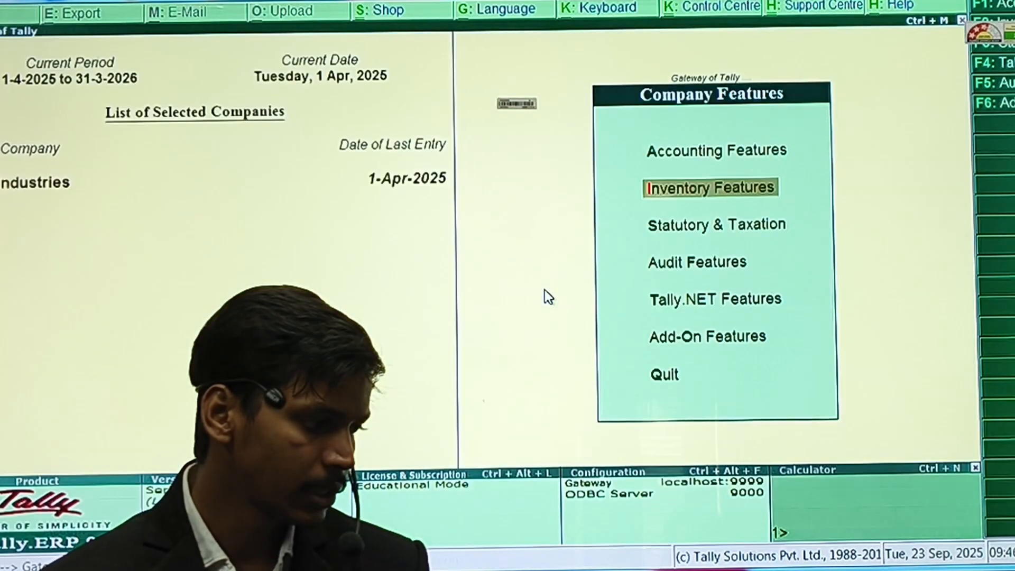
{"action": "key", "text": "Escape"}
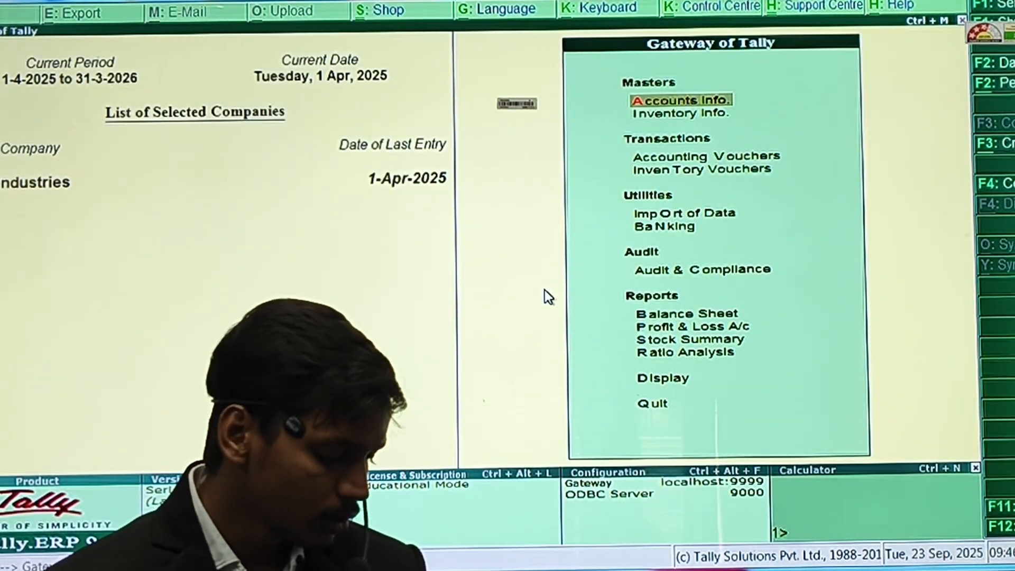
Open the Price List for All Items at level Price List from 1-Apr-2025, selecting Mouse.
{"action": "key", "text": "t"}
{"action": "key", "text": "Escape"}
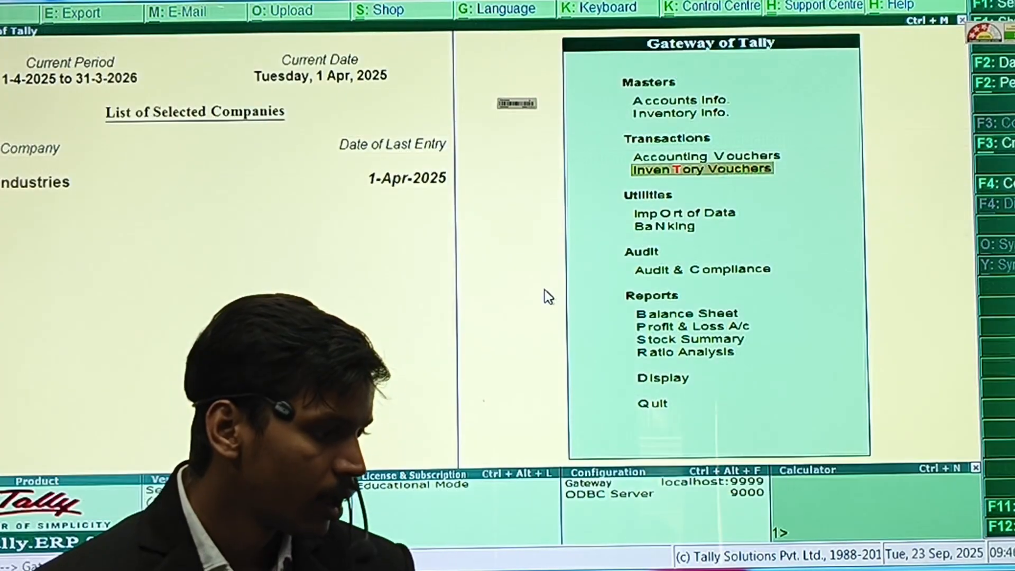
{"action": "key", "text": "Up"}
{"action": "key", "text": "Up"}
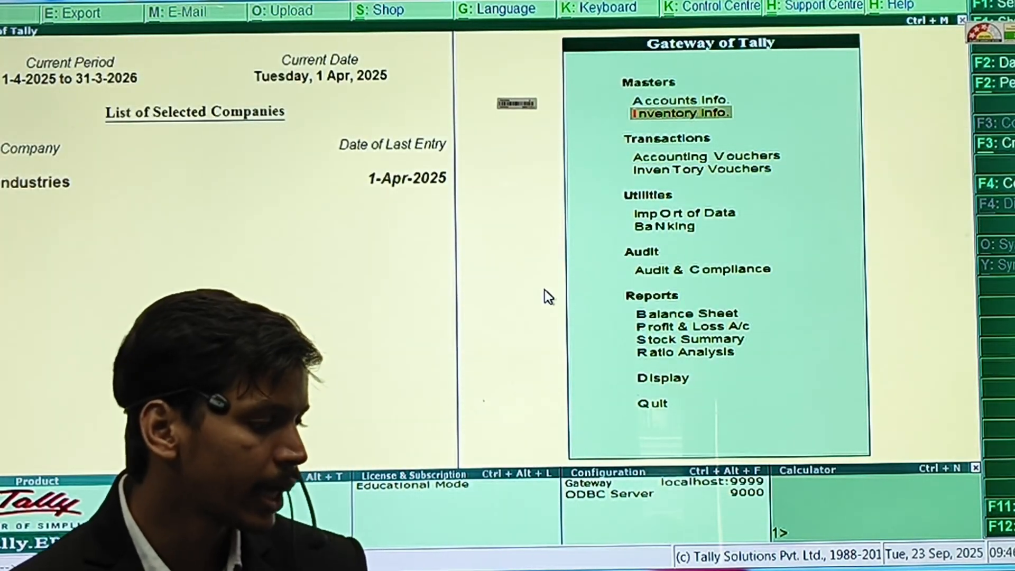
{"action": "key", "text": "Return"}
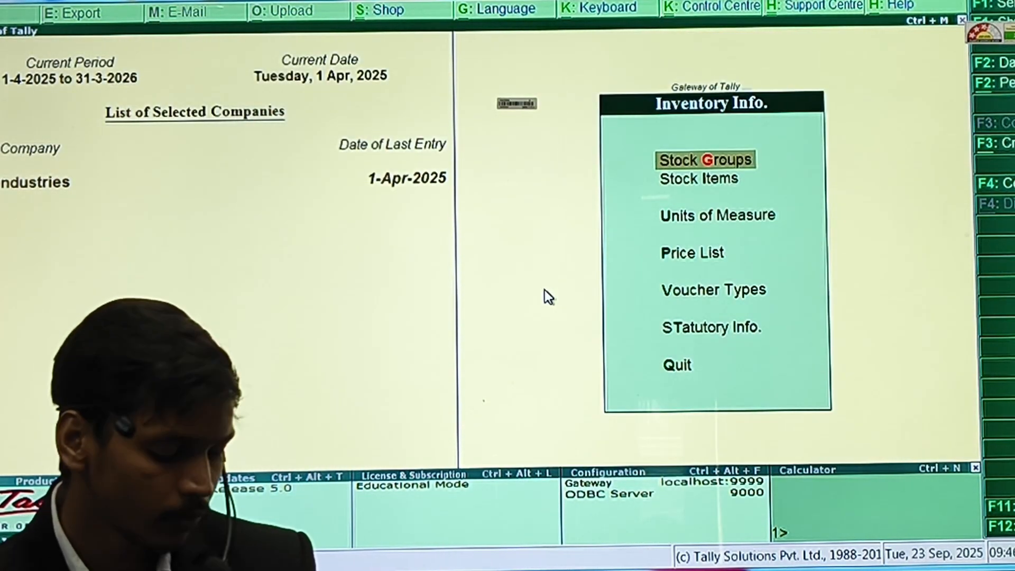
{"action": "key", "text": "Down"}
{"action": "key", "text": "Down"}
{"action": "key", "text": "Down"}
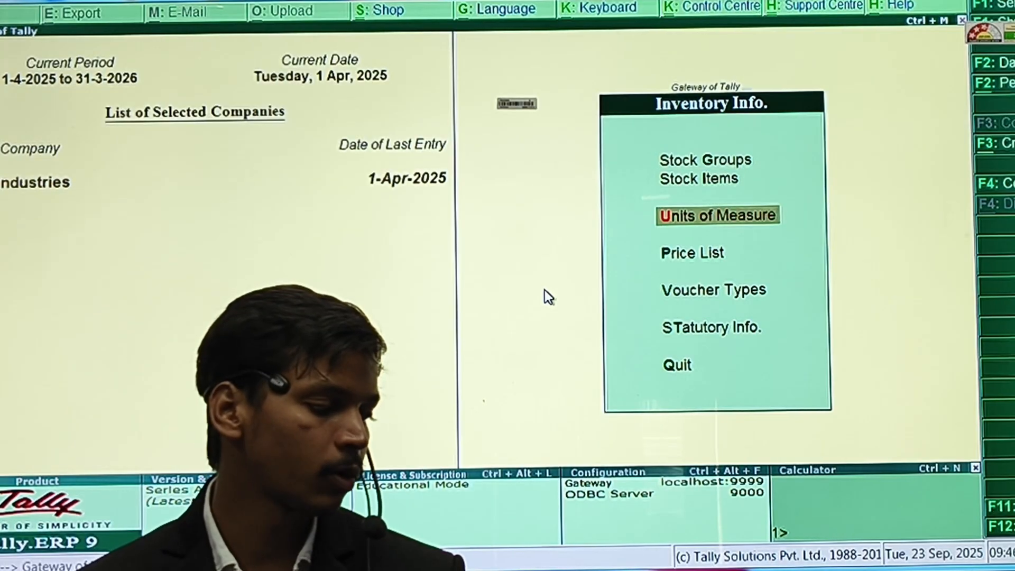
{"action": "key", "text": "Return"}
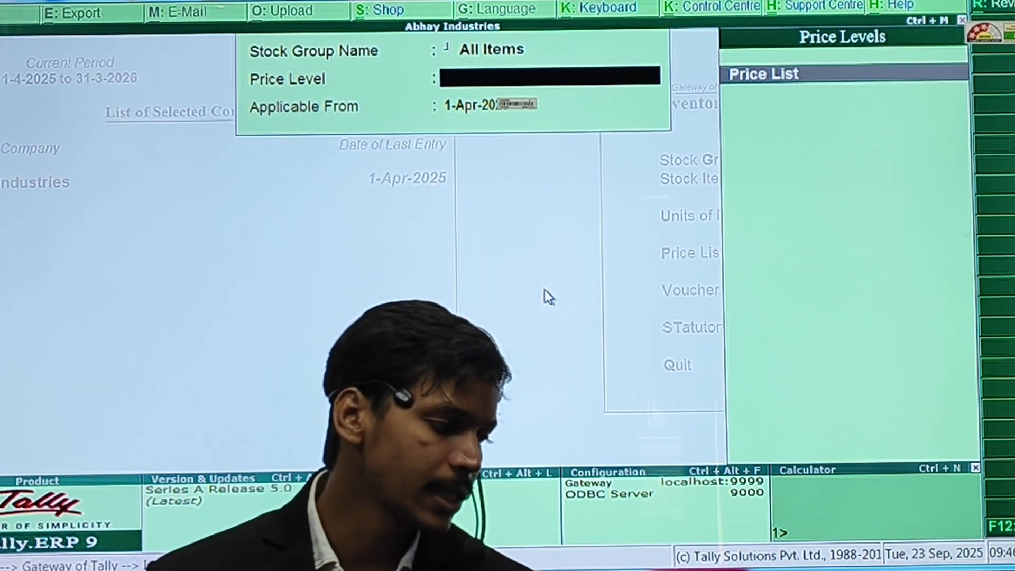
{"action": "key", "text": "Return"}
{"action": "key", "text": "Return"}
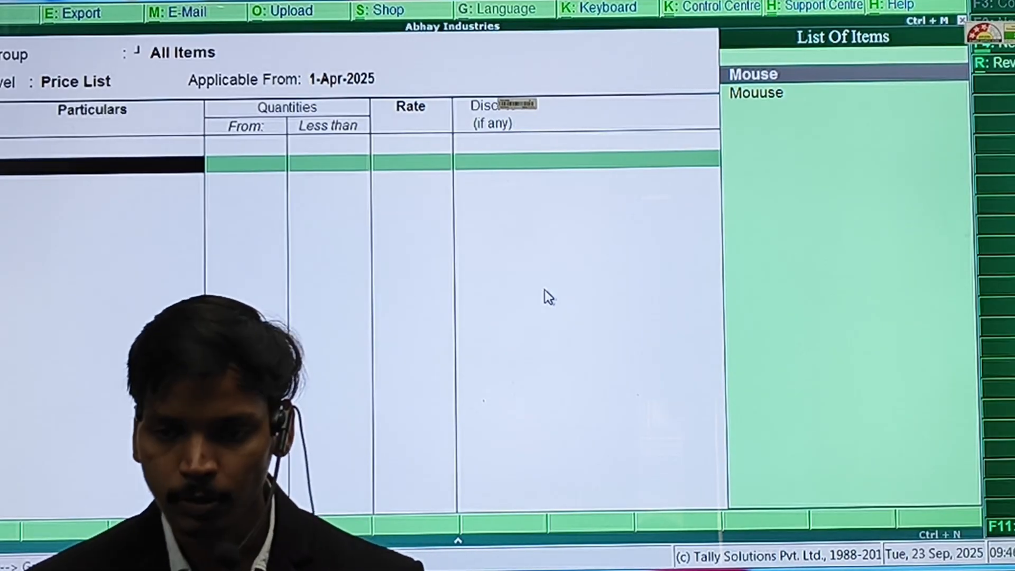
{"action": "key", "text": "Return"}
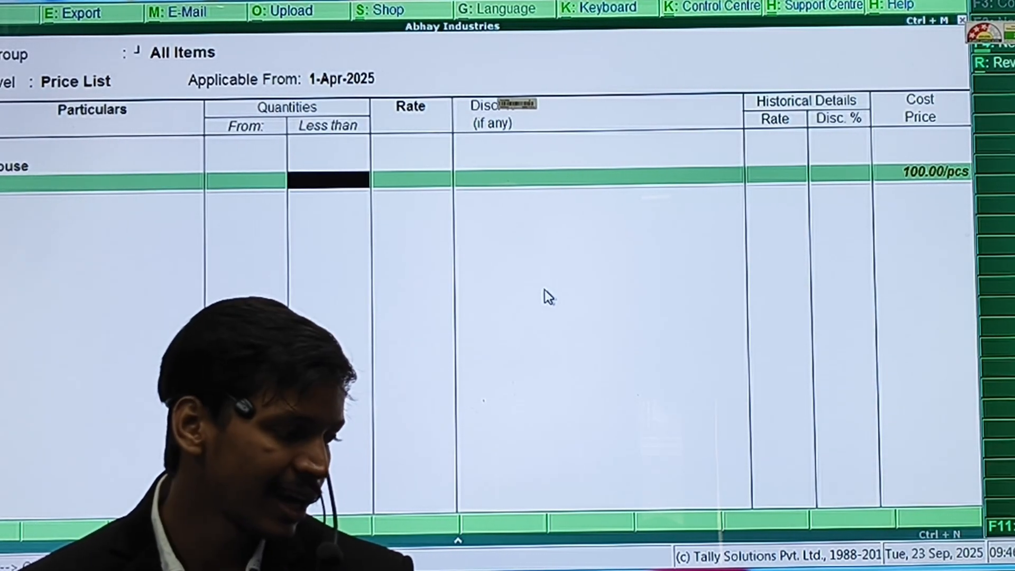
{"action": "key", "text": "Return"}
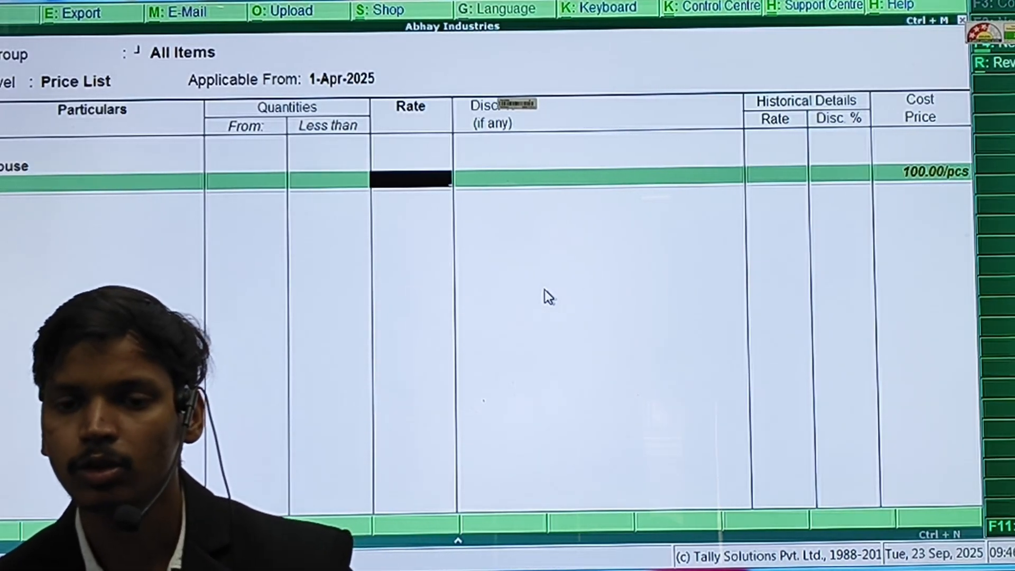
Enter a rate of 150.00 per piece for Mouse with no discount.
{"action": "type", "text": "150"}
{"action": "key", "text": "Return"}
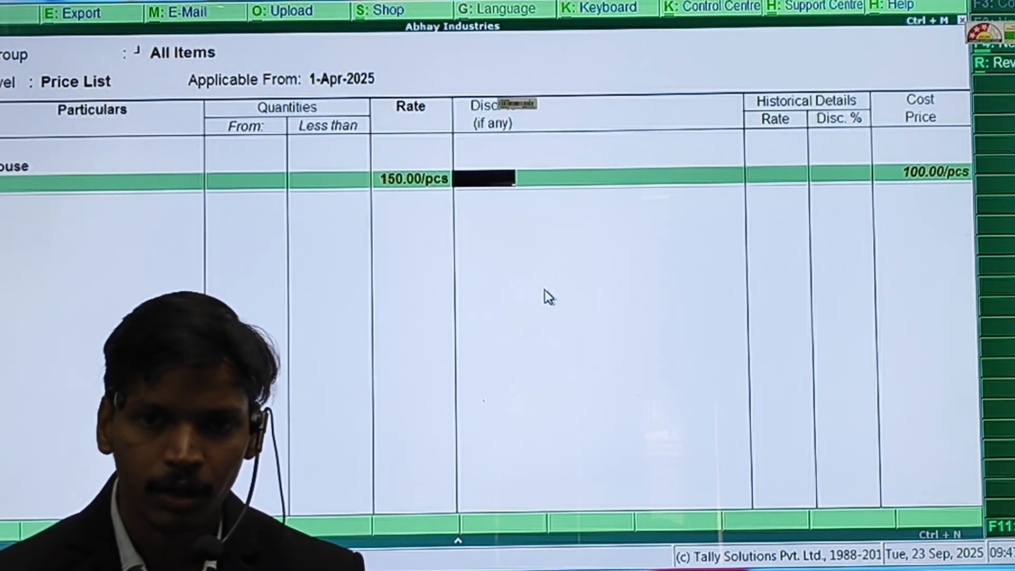
{"action": "key", "text": "Return"}
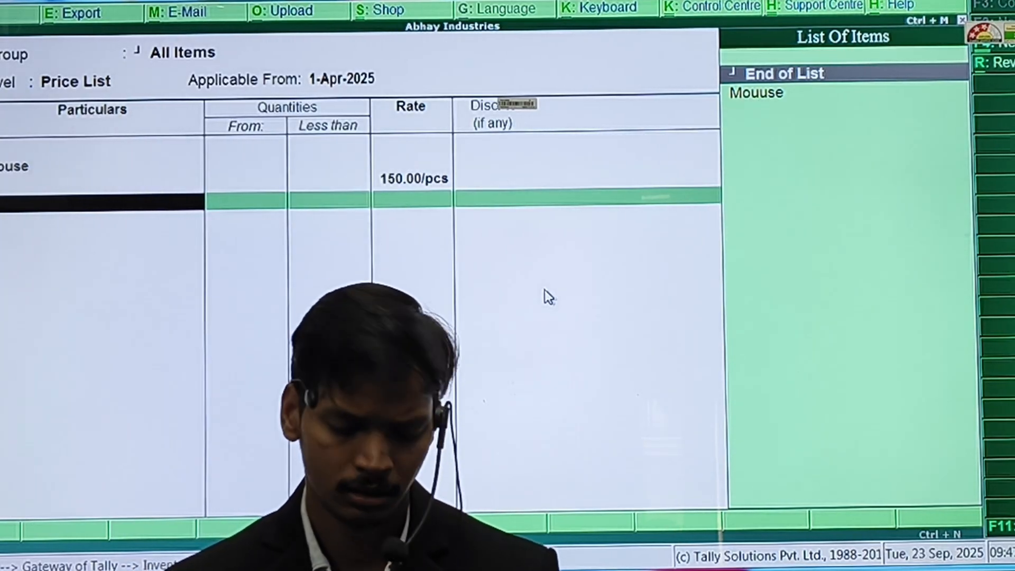
Preview the price list with Name Only and no historical details, then zoom in.
{"action": "key", "text": "ctrl+p"}
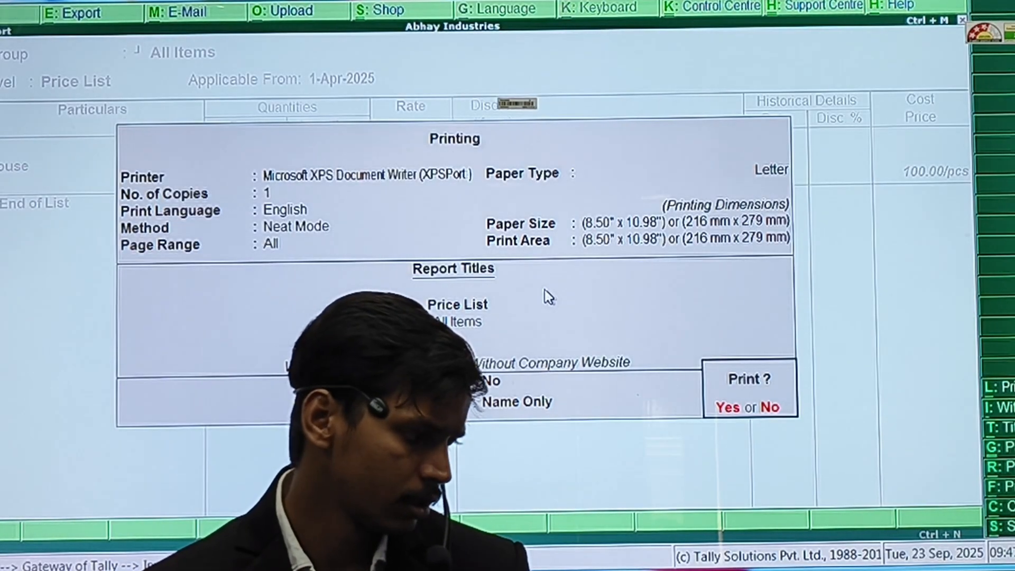
{"action": "key", "text": "Return"}
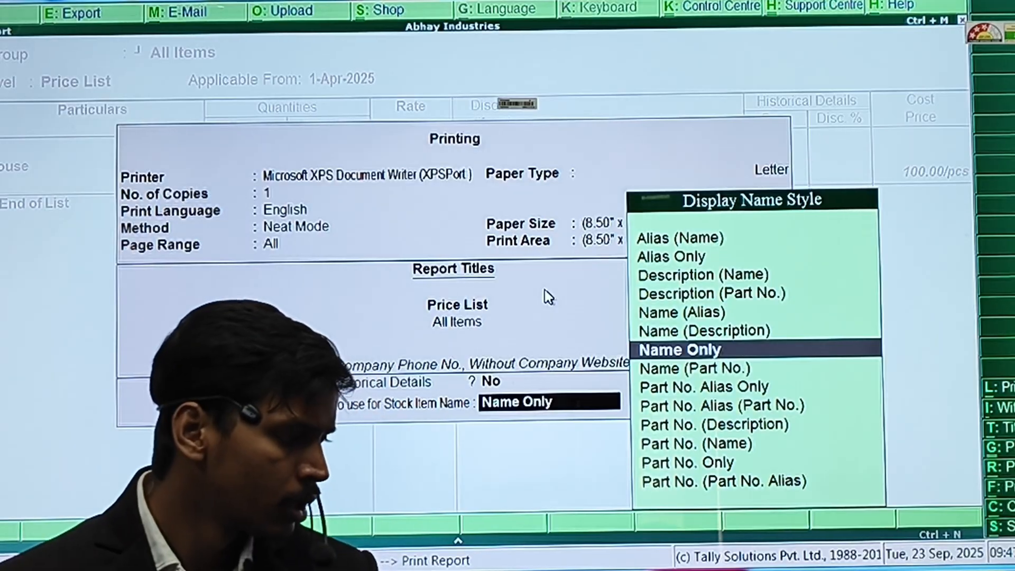
{"action": "key", "text": "BackSpace"}
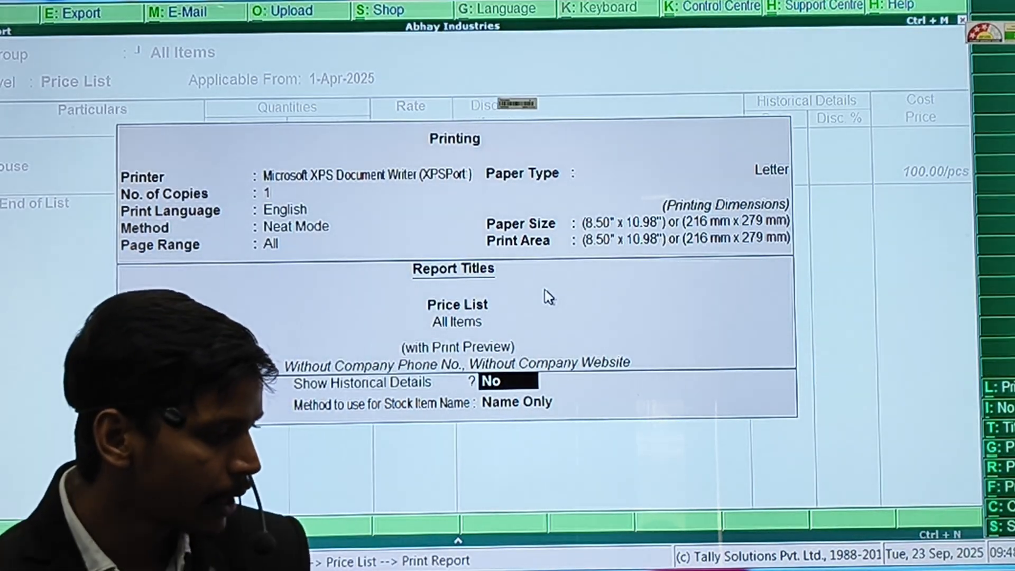
{"action": "key", "text": "Return"}
{"action": "key", "text": "Return"}
{"action": "key", "text": "Return"}
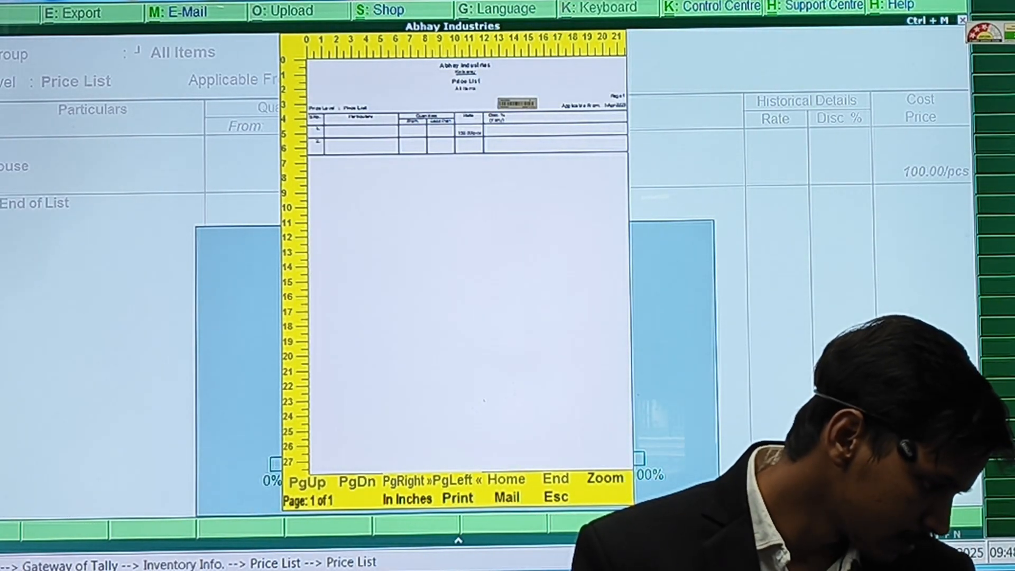
{"action": "left_click", "coordinate": [606, 482]}
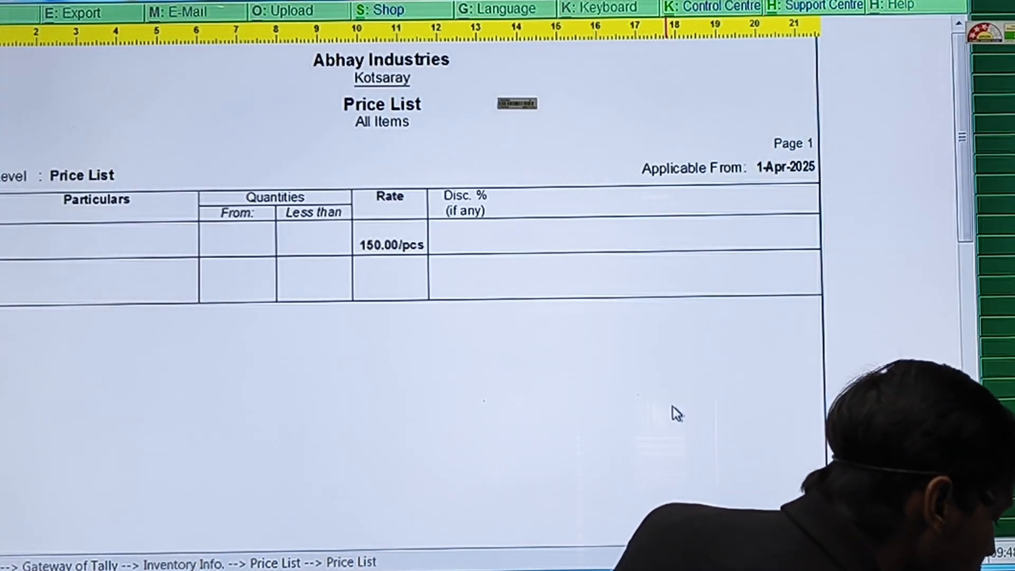
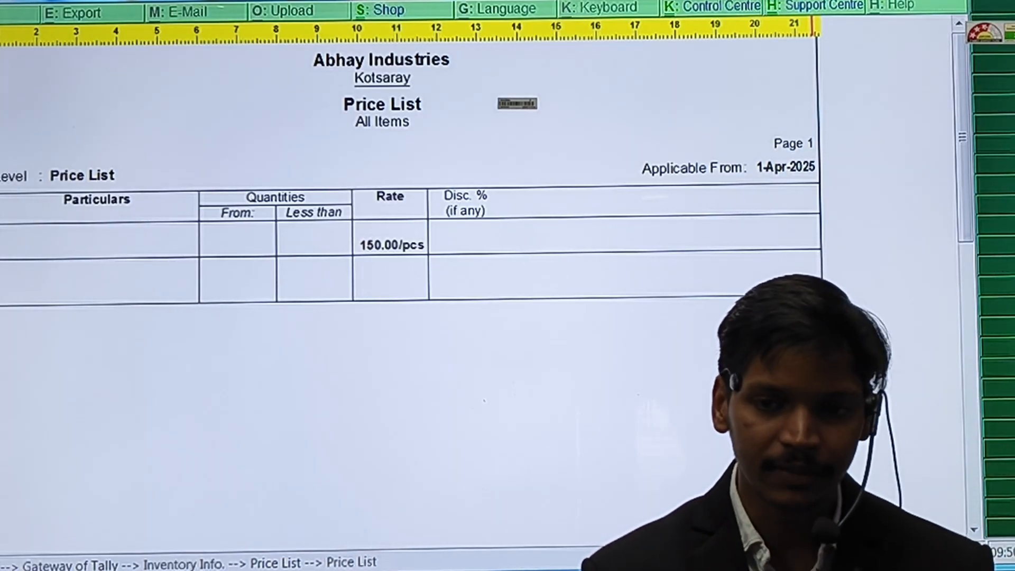
Exit the Mouse price list preview (150.00/pcs) and move up to the Gateway of Tally top menu.
{"action": "key", "text": "Escape"}
{"action": "key", "text": "Escape"}
{"action": "key", "text": "Escape"}
{"action": "key", "text": "Escape"}
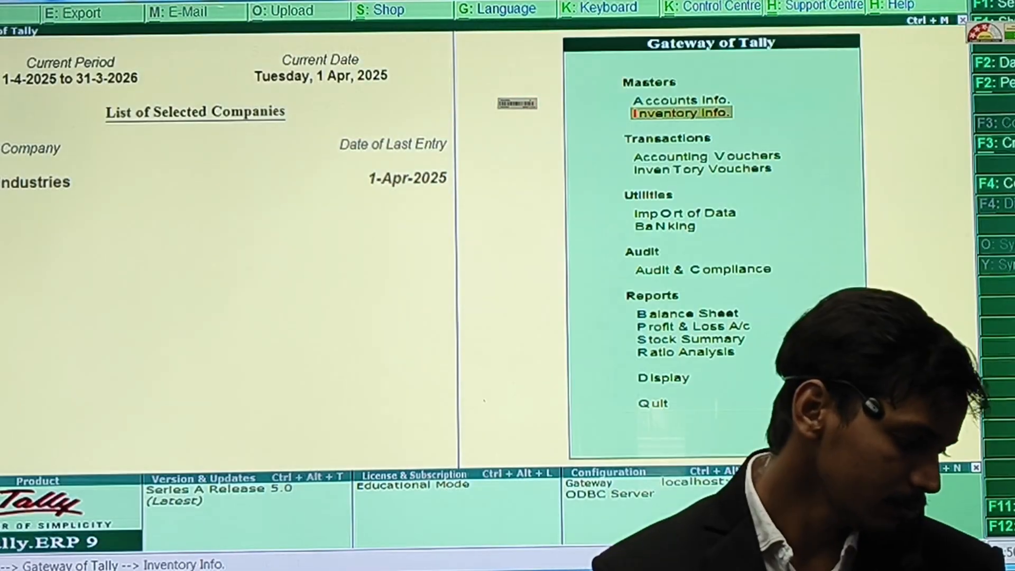
{"action": "key", "text": "Up"}
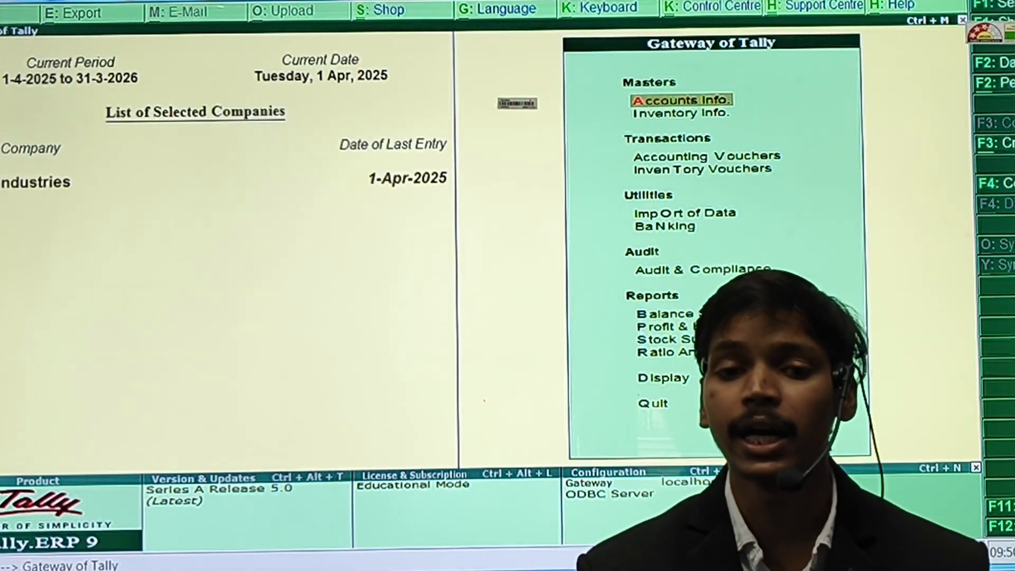